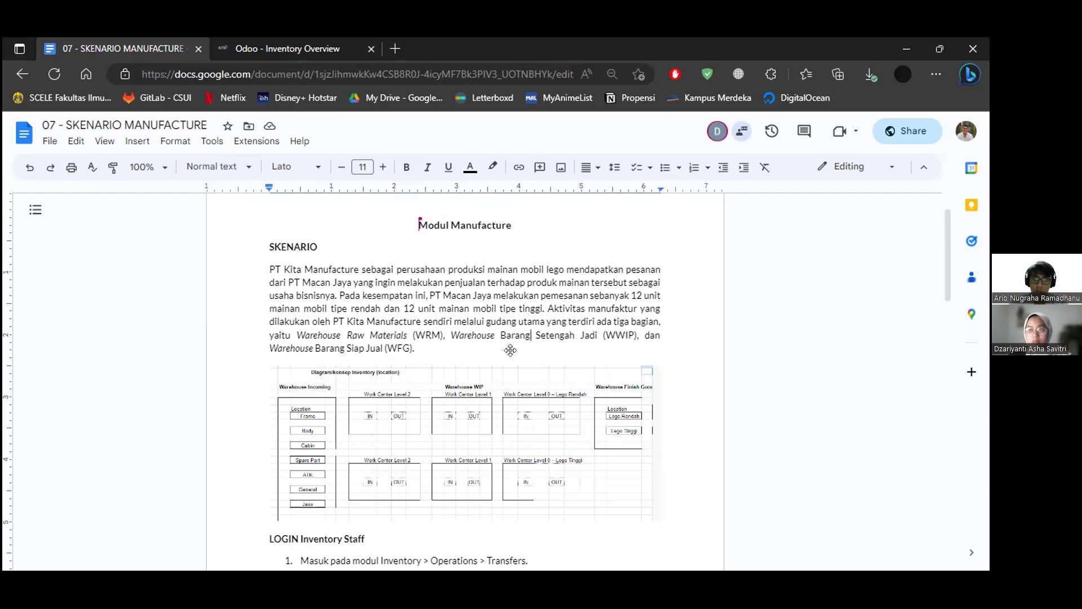
Step: Read the Inventory Staff instructions in the scenario document, and switch to Odoo to open the inventory Transfers list
scroll(474, 340, "down", 1)
scroll(474, 344, "down", 1, "ctrl")
scroll(474, 344, "up", 1, "ctrl")
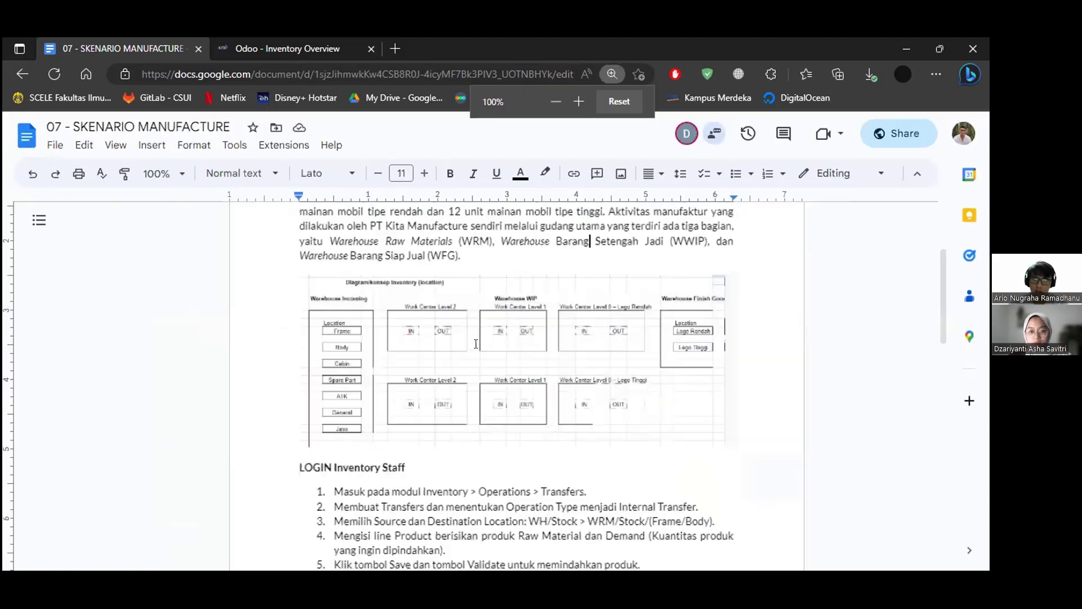
scroll(476, 343, "down", 3)
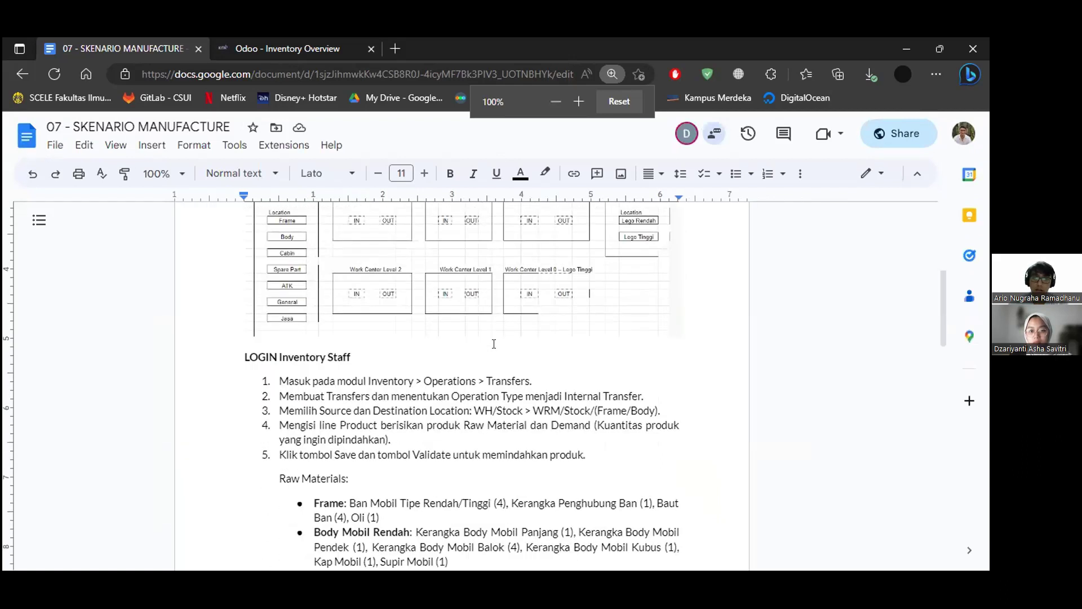
scroll(408, 274, "down", 1)
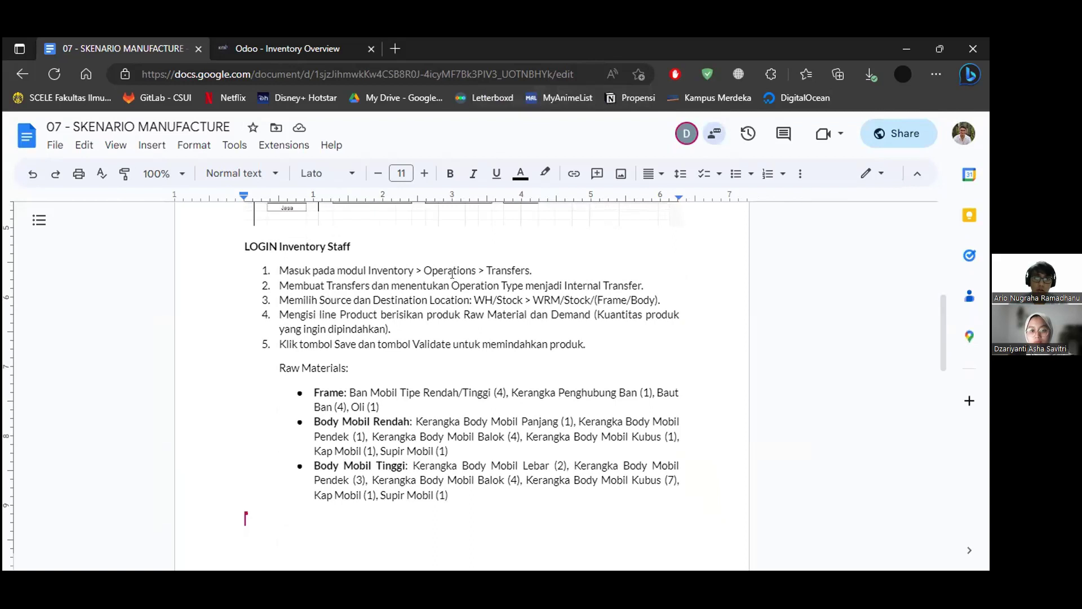
key("ctrl+Tab")
left_click(185, 135)
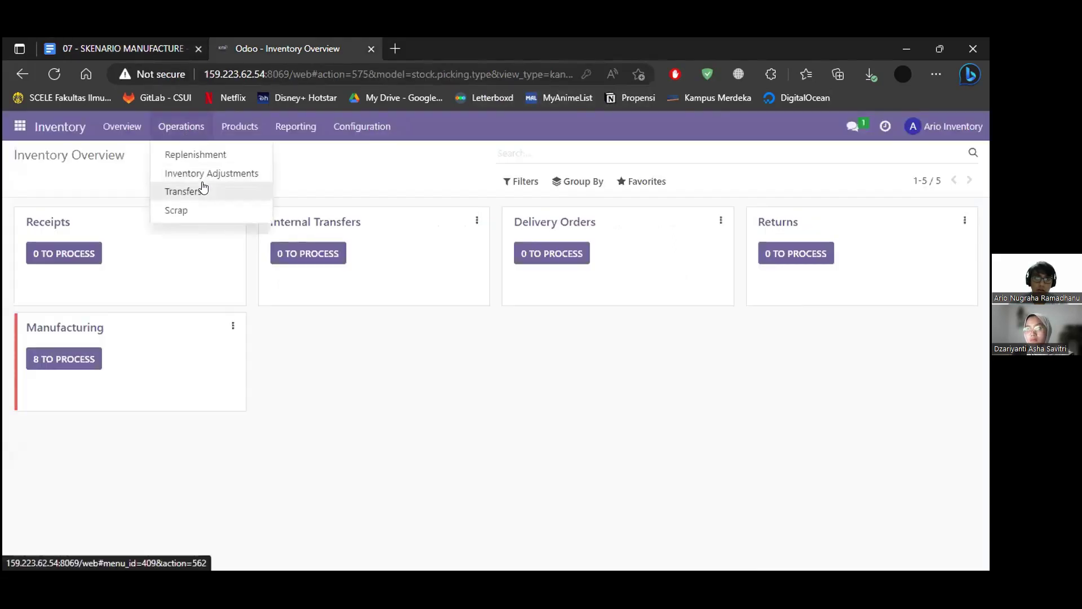
left_click(204, 190)
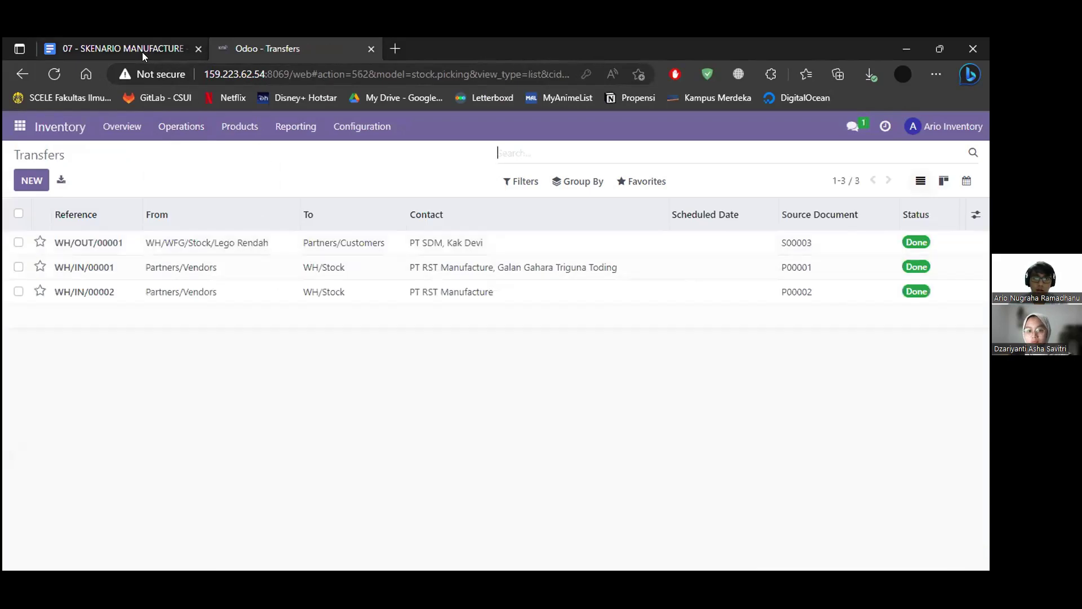
Step: Create a new transfer with operation type PT KITA Manufacture: Internal Transfers and destination location WRM/Stock/Frame
key("ctrl+Tab")
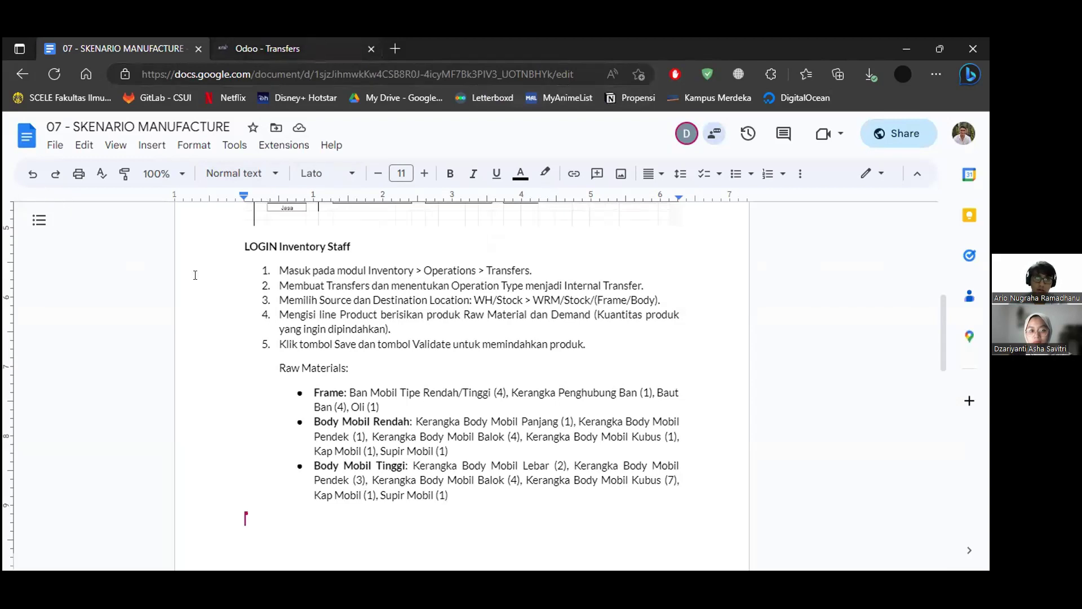
key("ctrl+Tab")
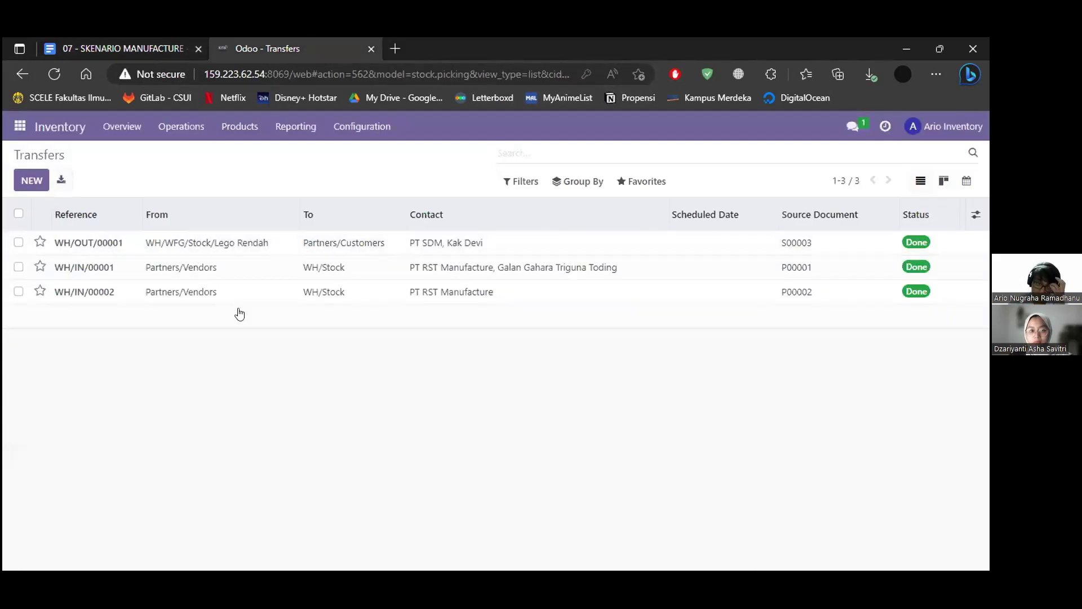
key("alt+c")
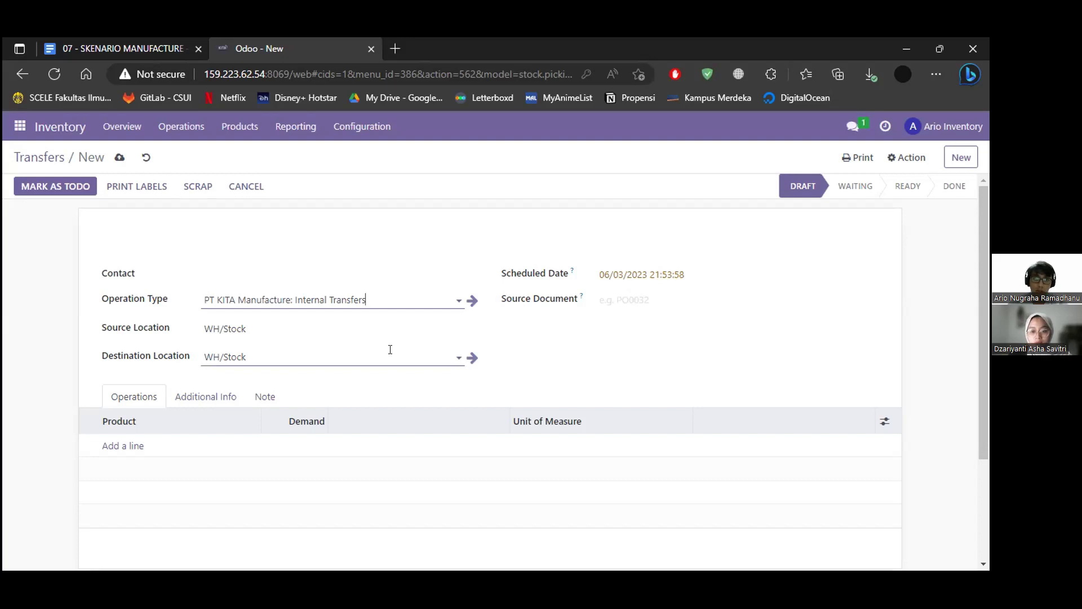
left_click(390, 358)
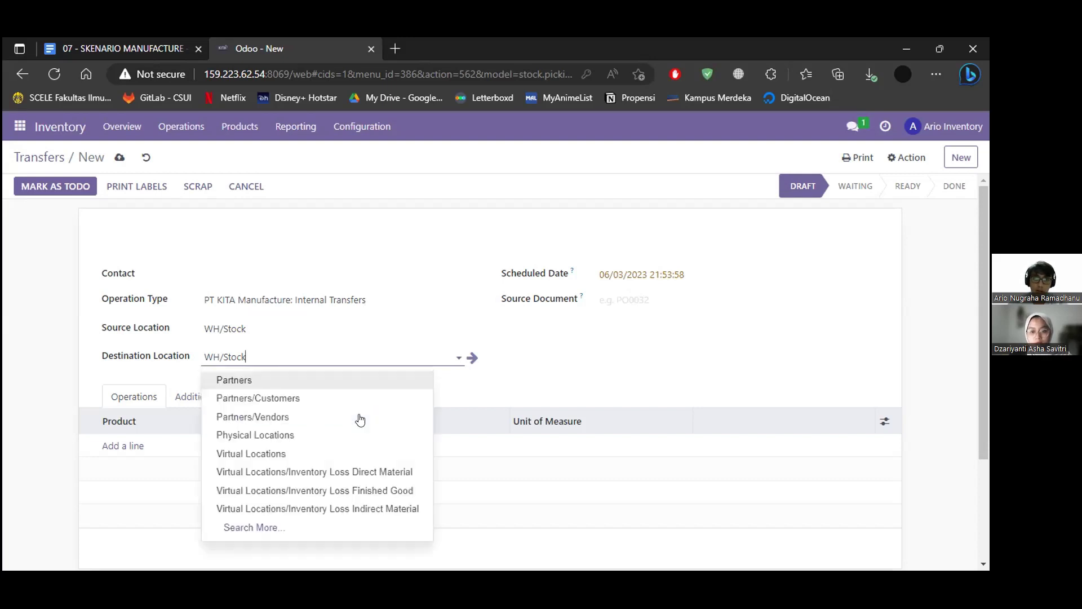
type("Wrm")
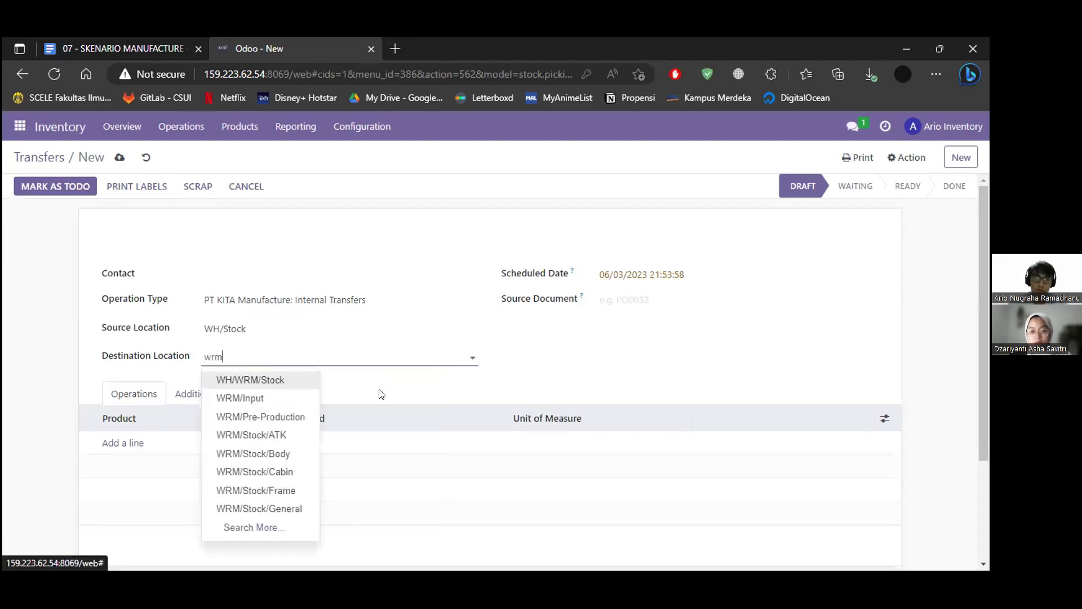
left_click(256, 490)
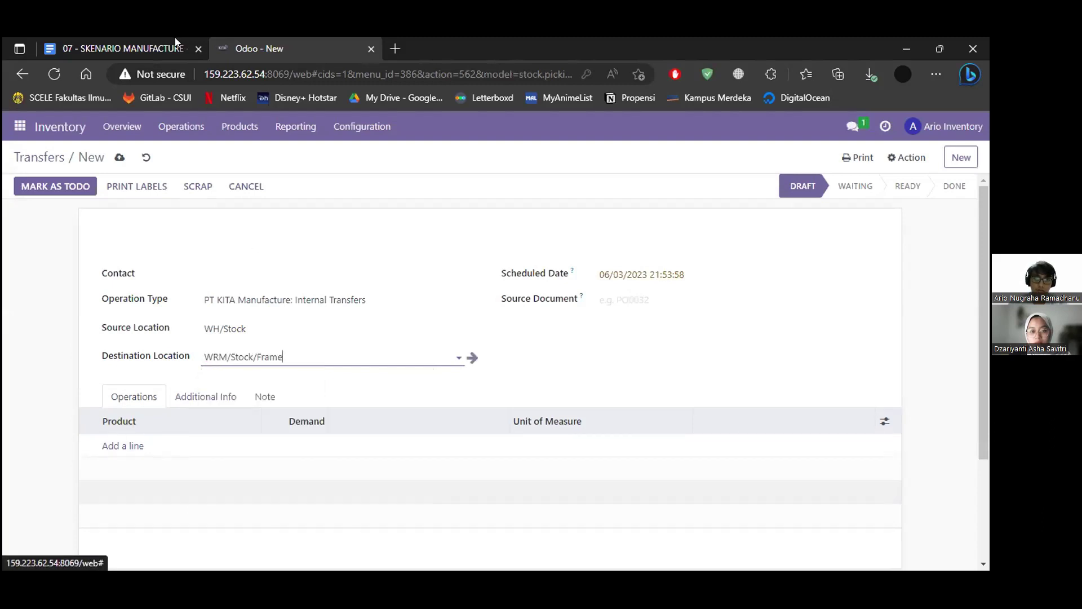
Step: Switch to the scenario document and examine the total Frame and Body raw material quantities needed for the order
left_click(169, 49)
scroll(455, 370, "down", 1)
scroll(454, 370, "up", 2)
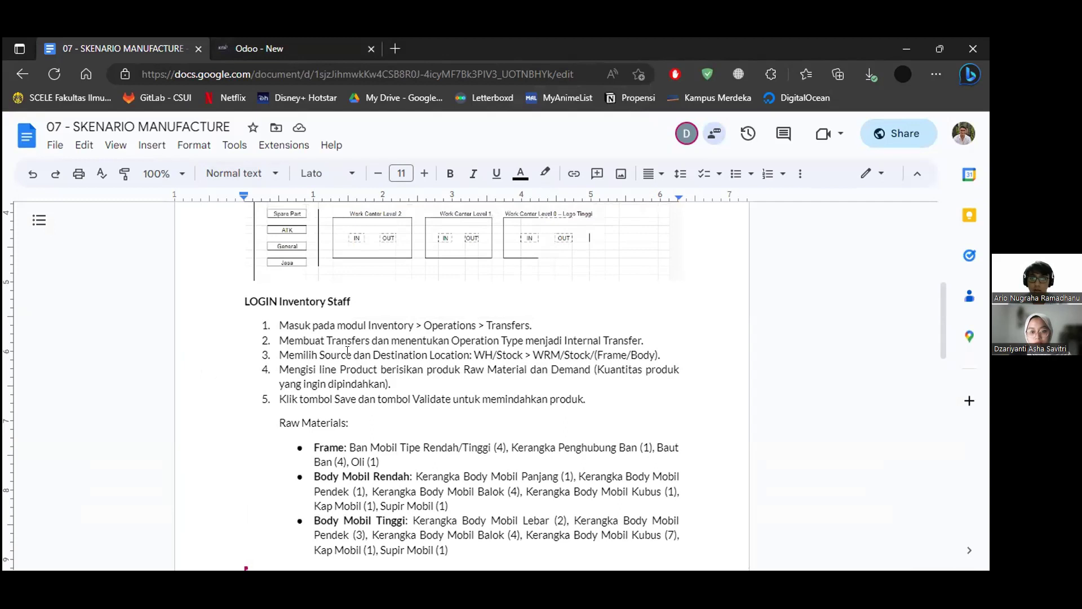
scroll(348, 350, "down", 2)
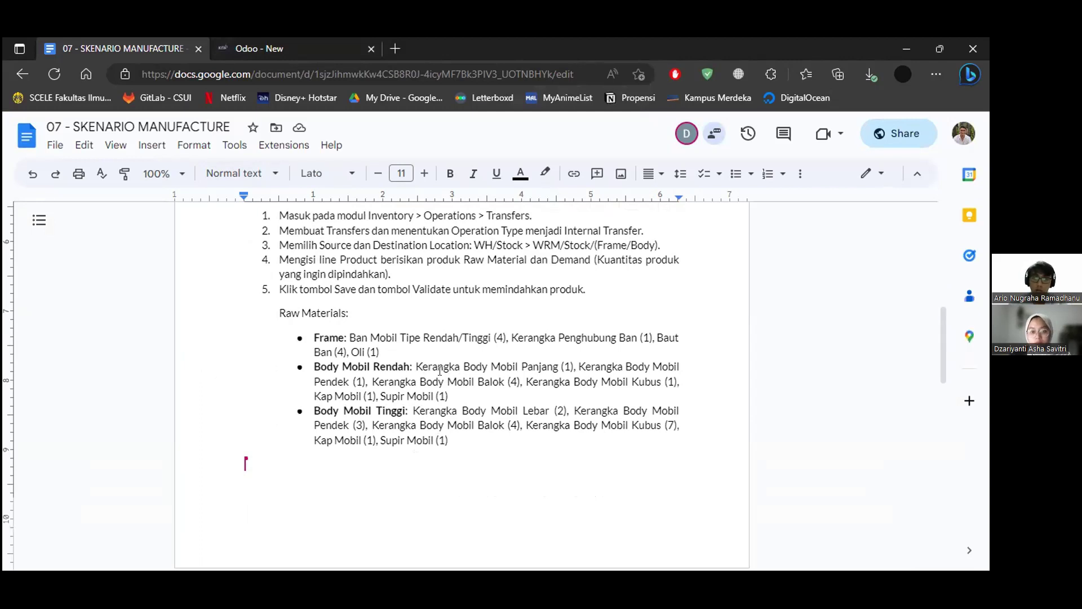
scroll(440, 371, "down", 3)
scroll(439, 371, "up", 2)
scroll(351, 423, "down", 3)
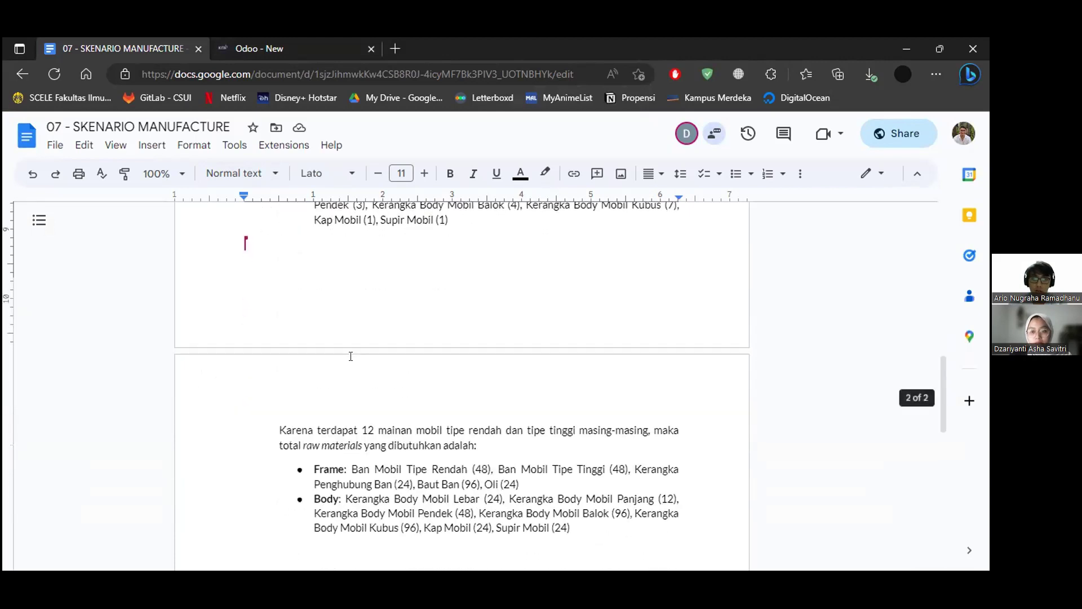
scroll(442, 405, "down", 2)
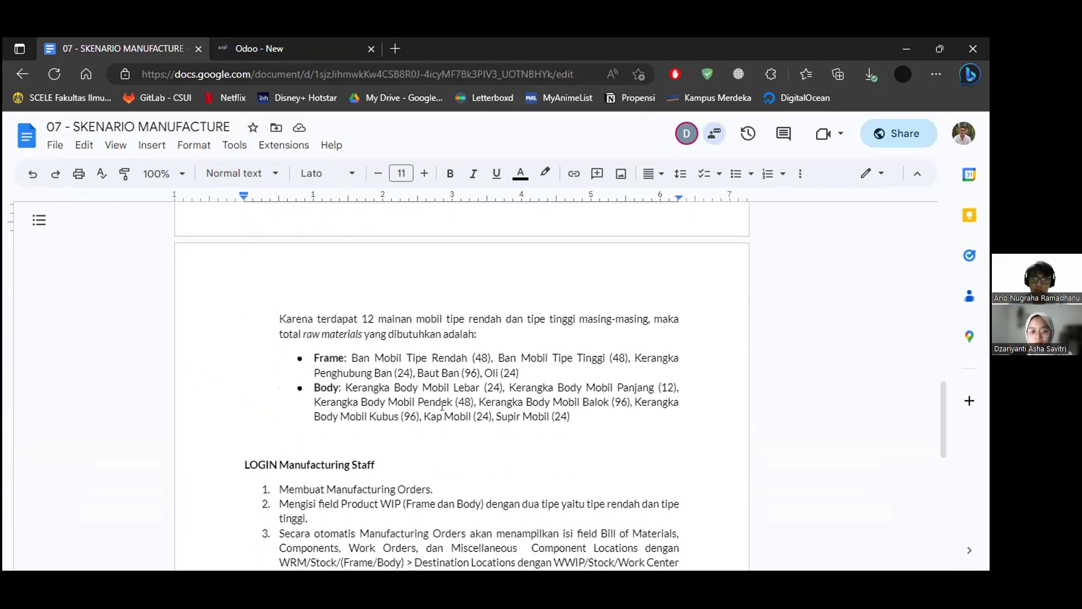
left_click_drag(350, 357, 519, 372)
left_click(570, 416)
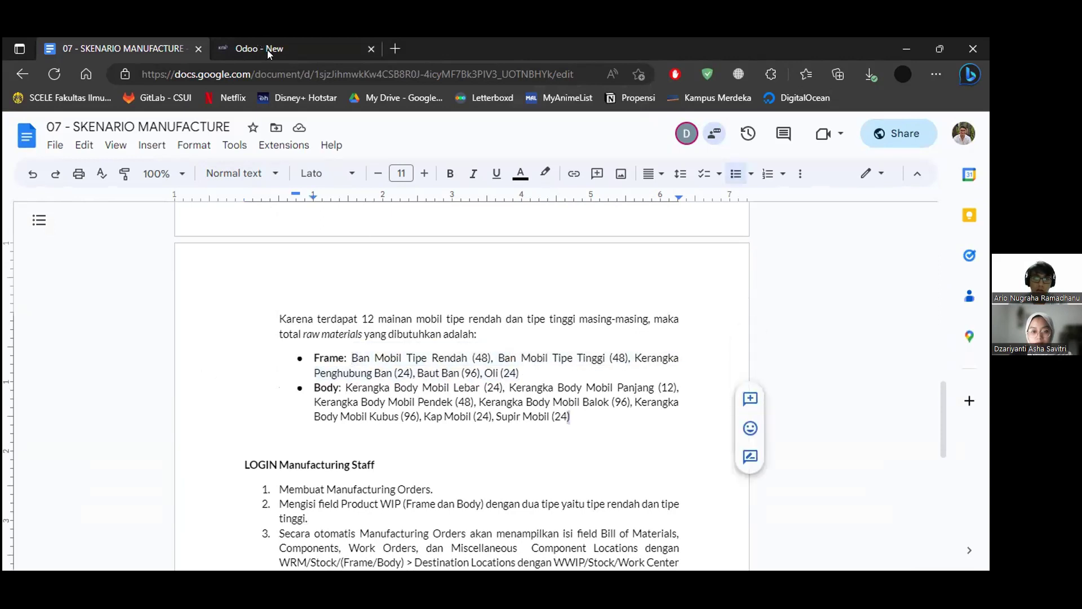
left_click_drag(571, 416, 387, 402)
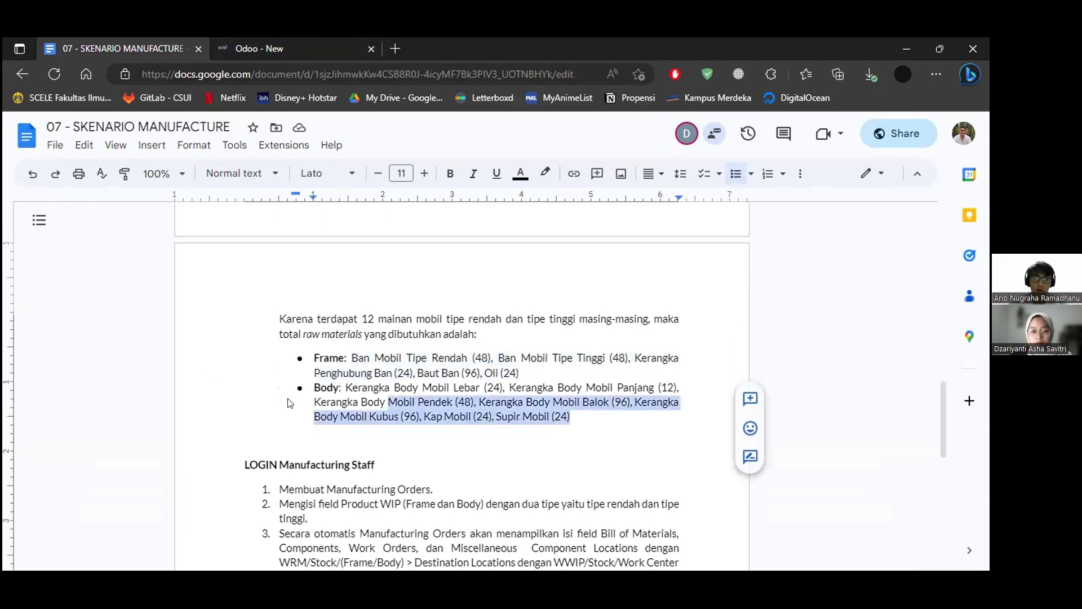
left_click(430, 416)
key("ctrl+Tab")
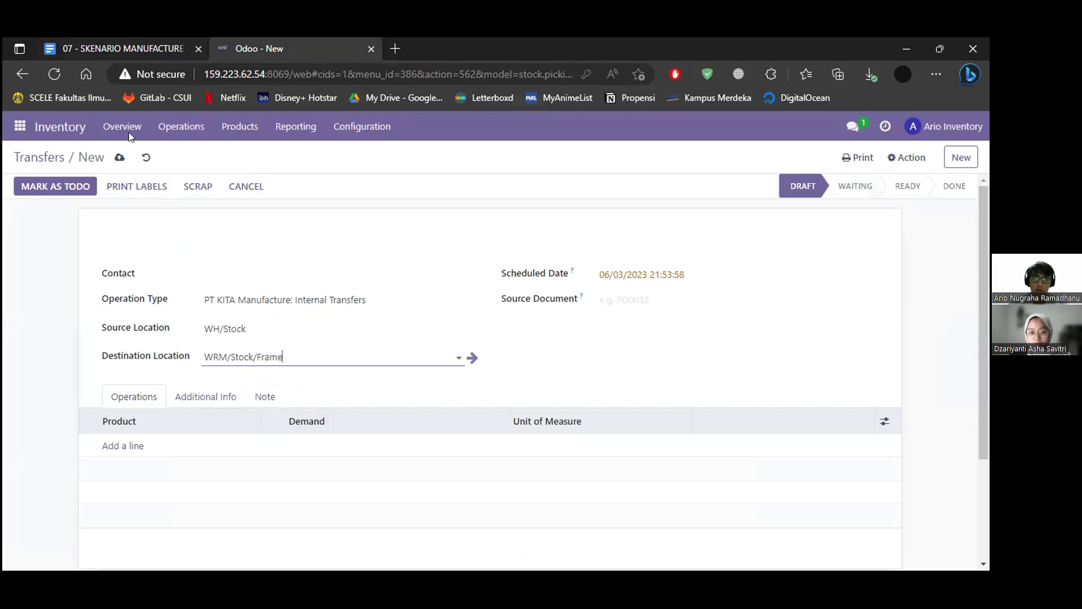
Step: Compare the per-car Frame and Body material lists in the scenario document with the totals for 12 cars of each type
left_click(123, 48)
scroll(411, 370, "up", 4)
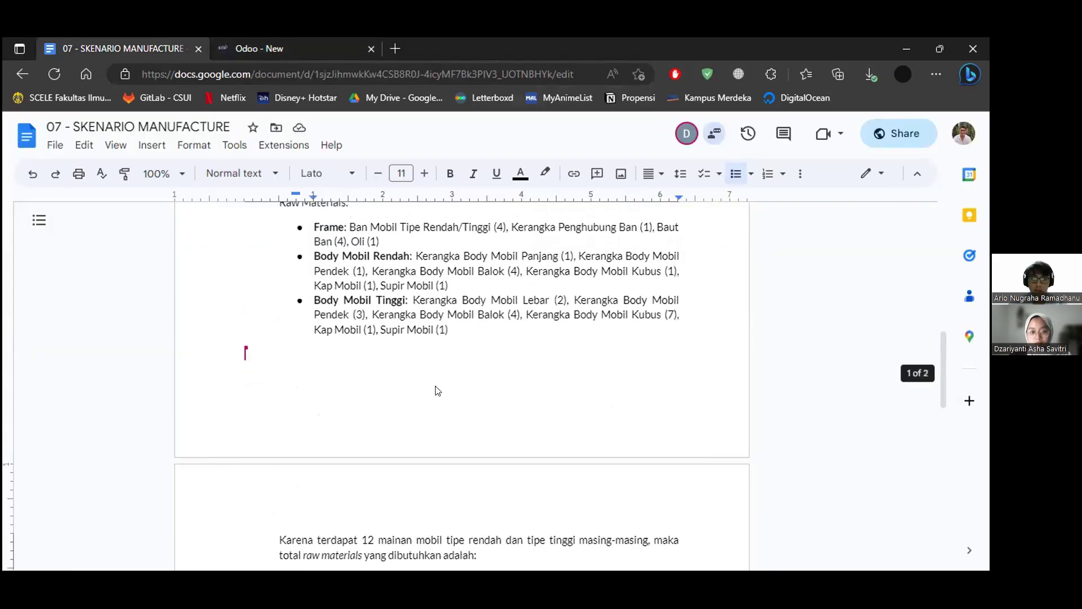
scroll(437, 390, "up", 1)
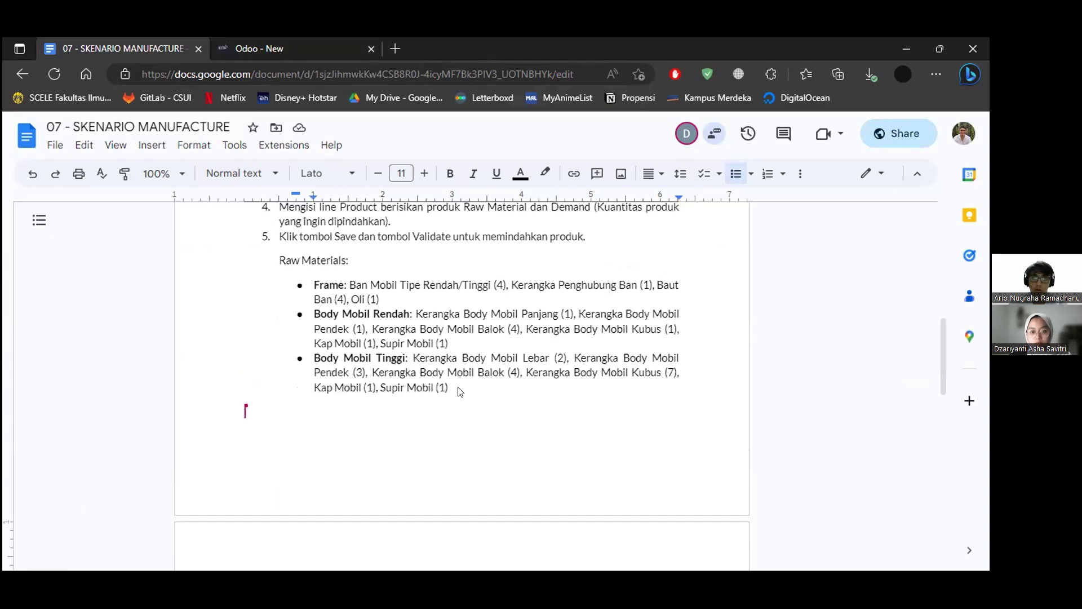
scroll(308, 293, "down", 2)
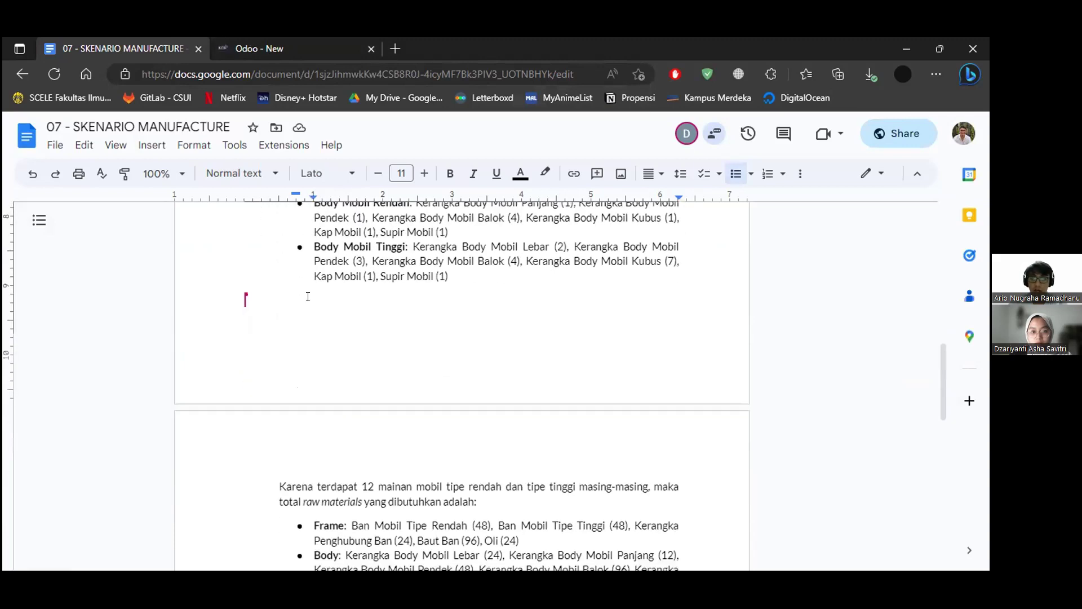
scroll(308, 293, "up", 1)
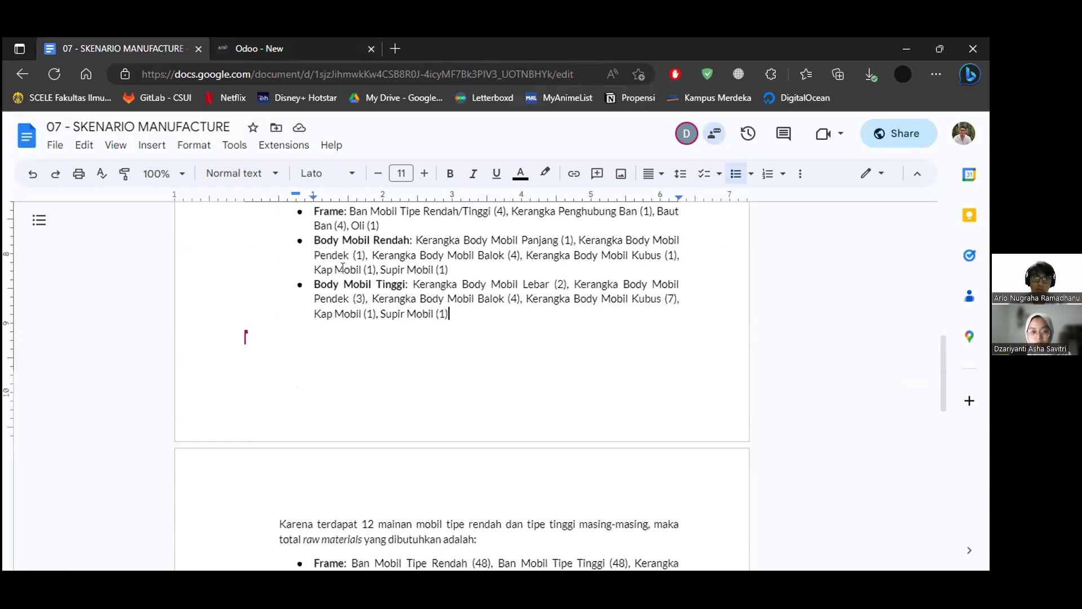
key("ctrl+Tab")
key("ctrl+Tab")
scroll(244, 282, "down", 3)
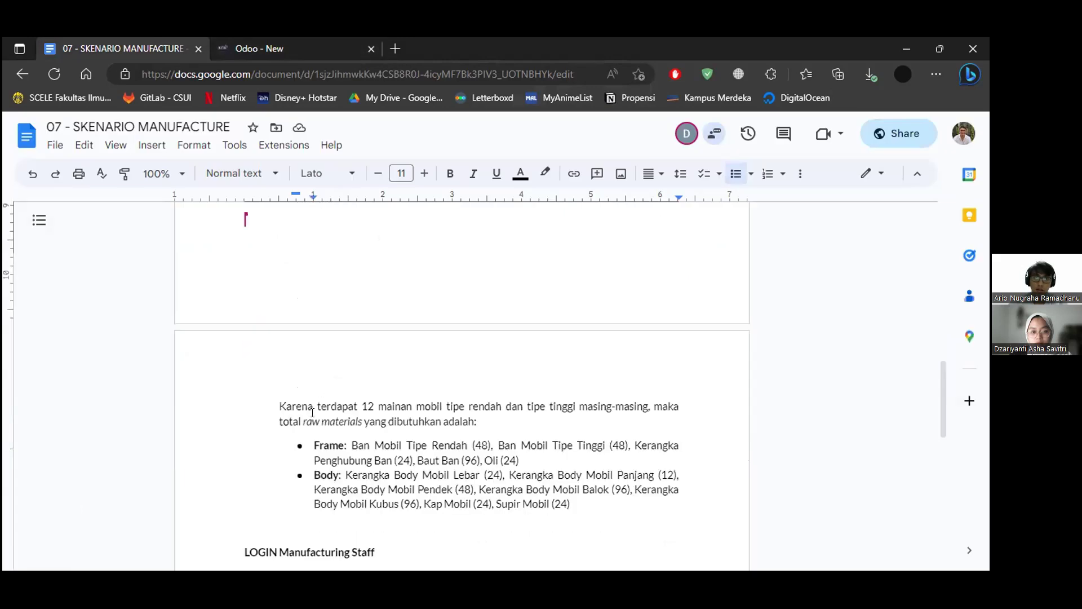
left_click(361, 427)
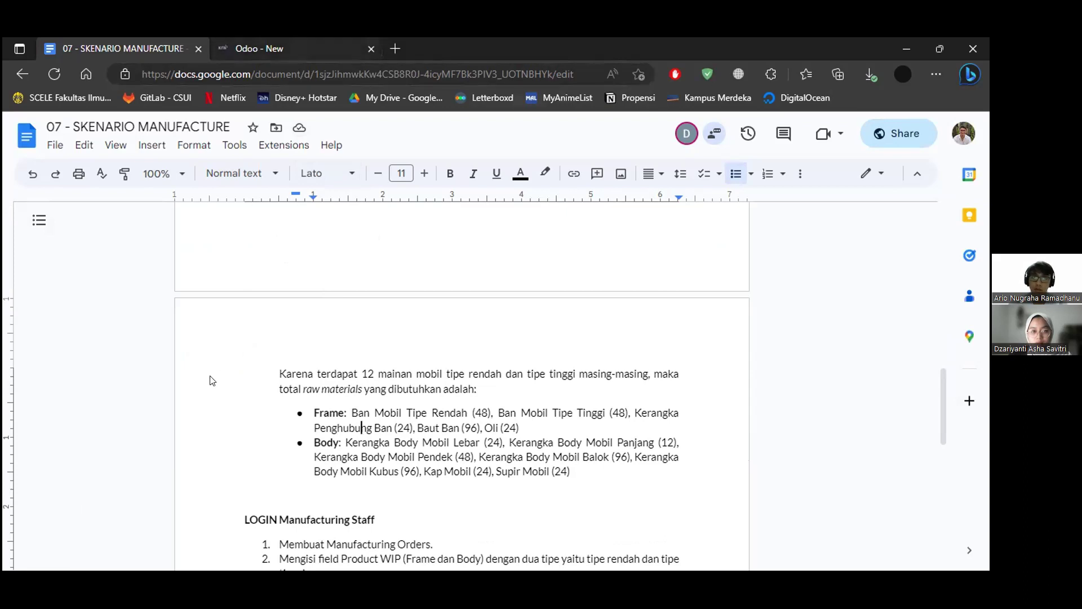
Step: Return to the Odoo transfer and add a line for [RM_0011] Ban Mobil Tipe Rendah with a demand of 48
left_click(260, 49)
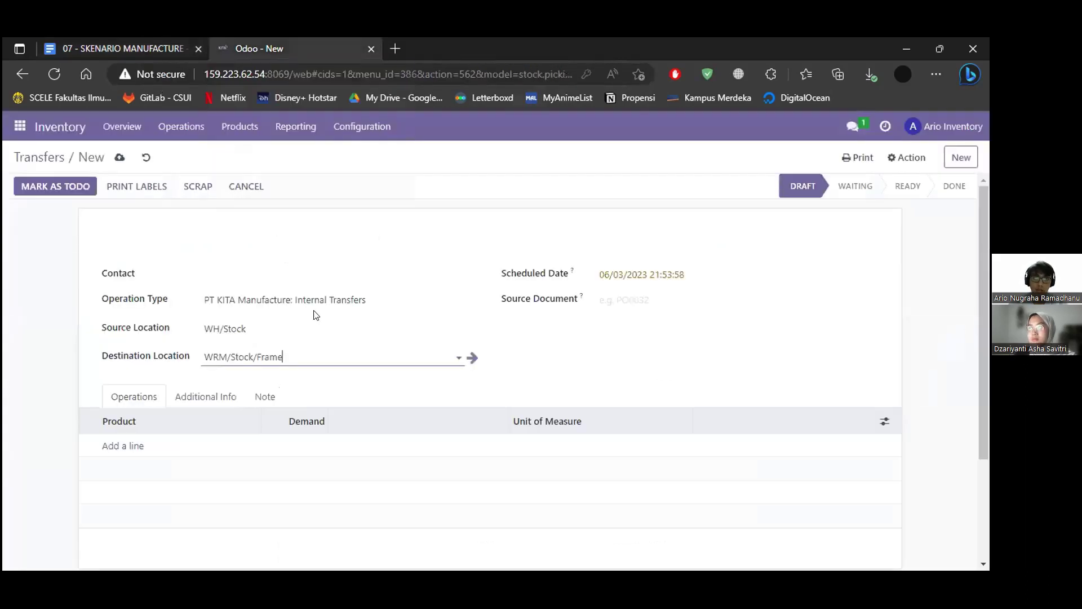
scroll(362, 380, "down", 1)
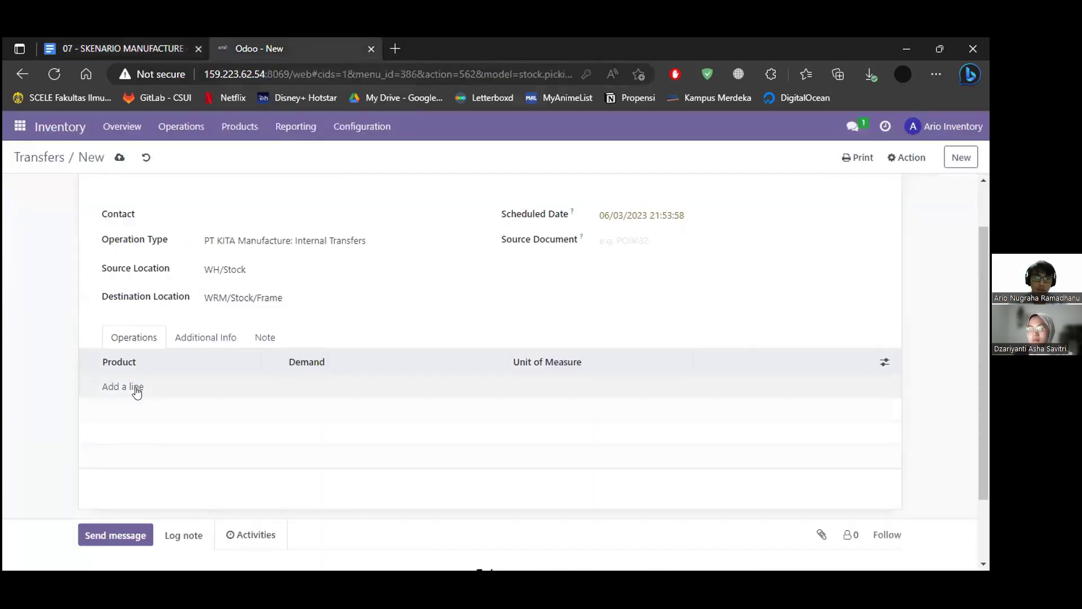
left_click(136, 389)
type("bam")
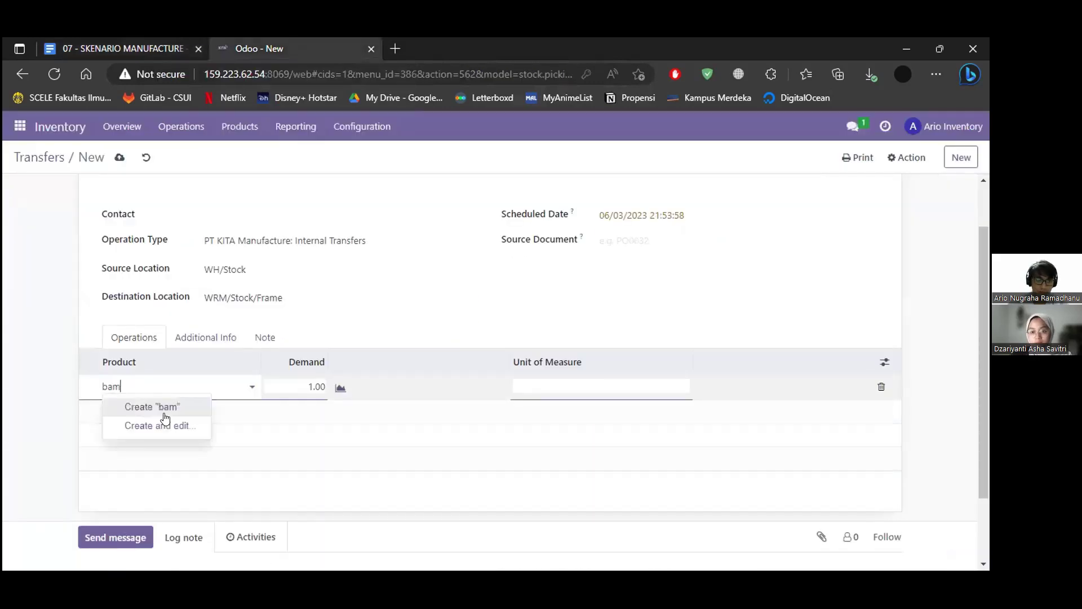
key("BackSpace")
type("n")
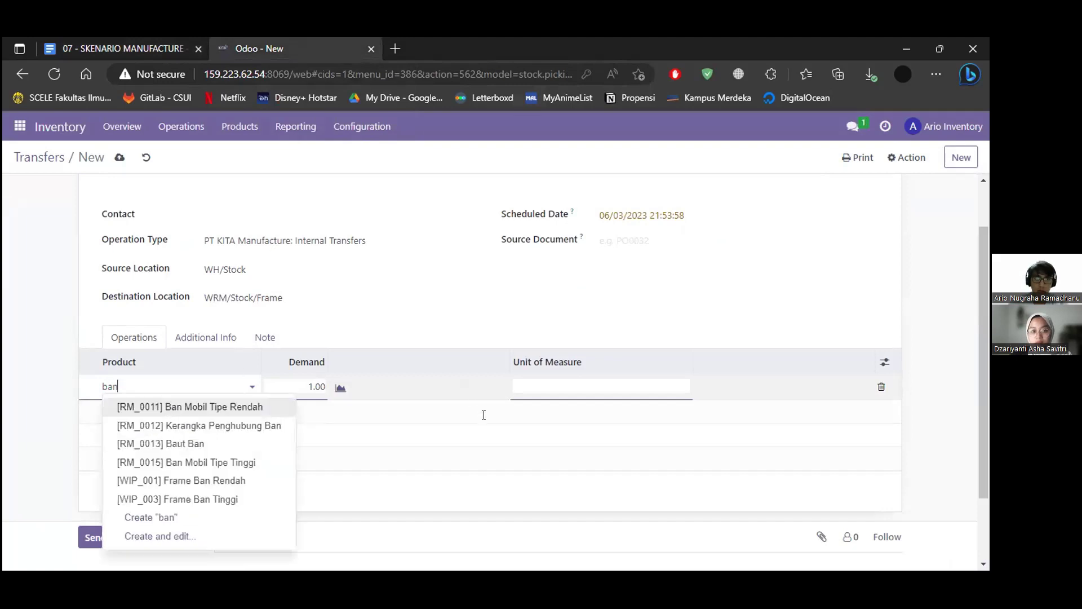
key("Return")
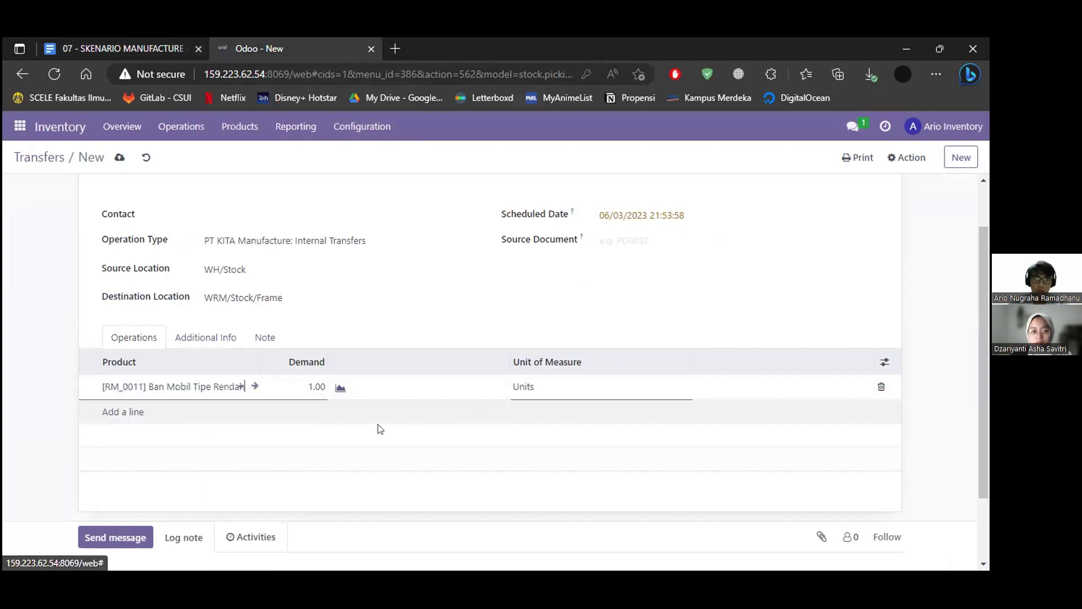
left_click(312, 386)
type("48")
left_click(385, 326)
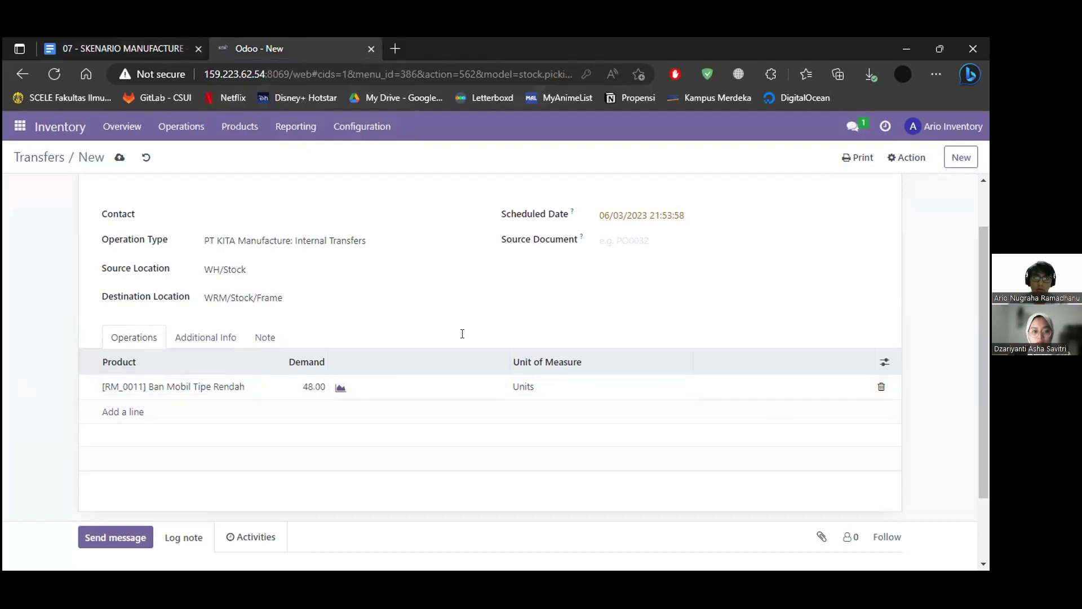
Step: Check the Frame totals in the scenario document, then add a transfer line for [RM_0015] Ban Mobil Tipe Tinggi with a demand of 48
key("ctrl+Tab")
scroll(482, 347, "up", 4)
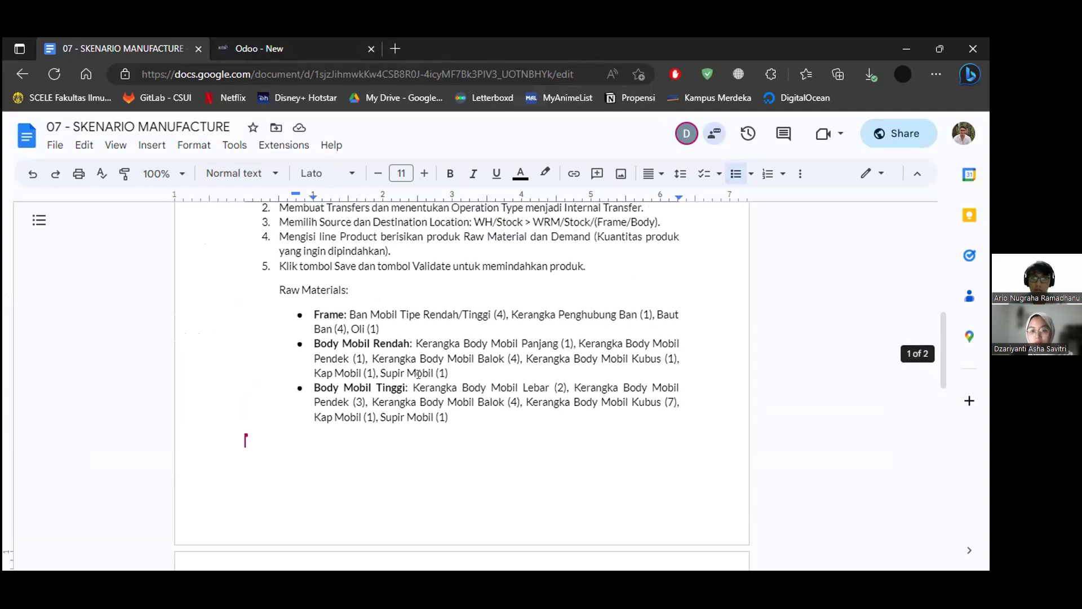
scroll(418, 374, "down", 5)
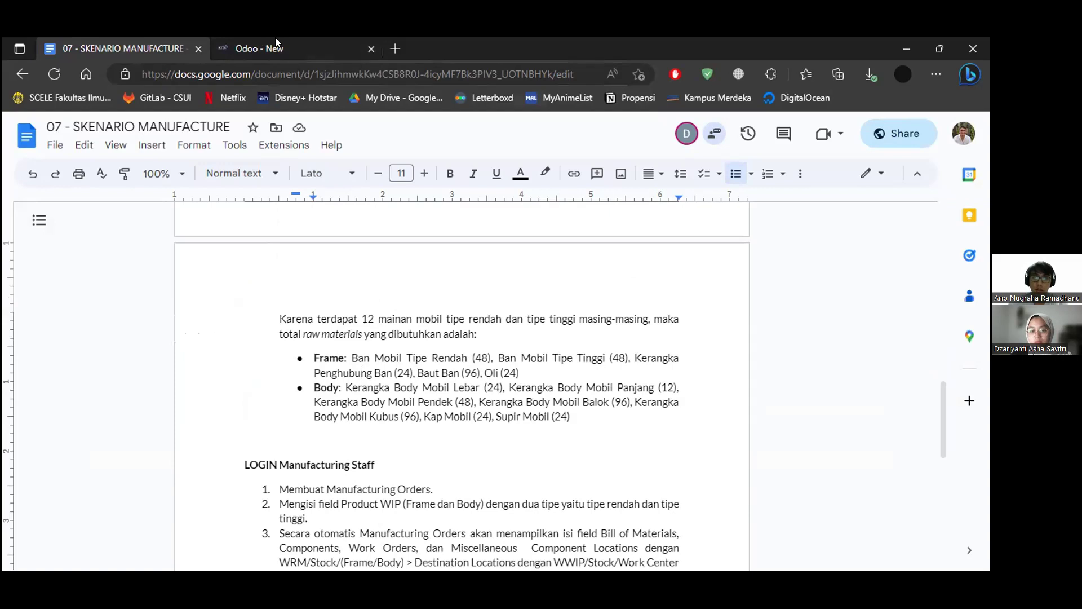
key("ctrl+Tab")
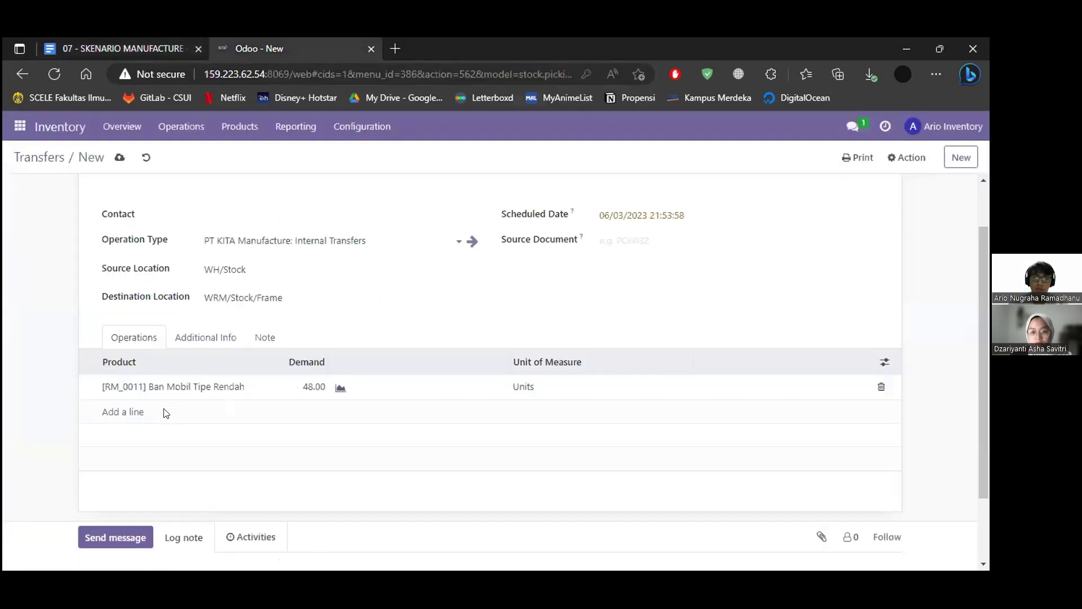
left_click(134, 412)
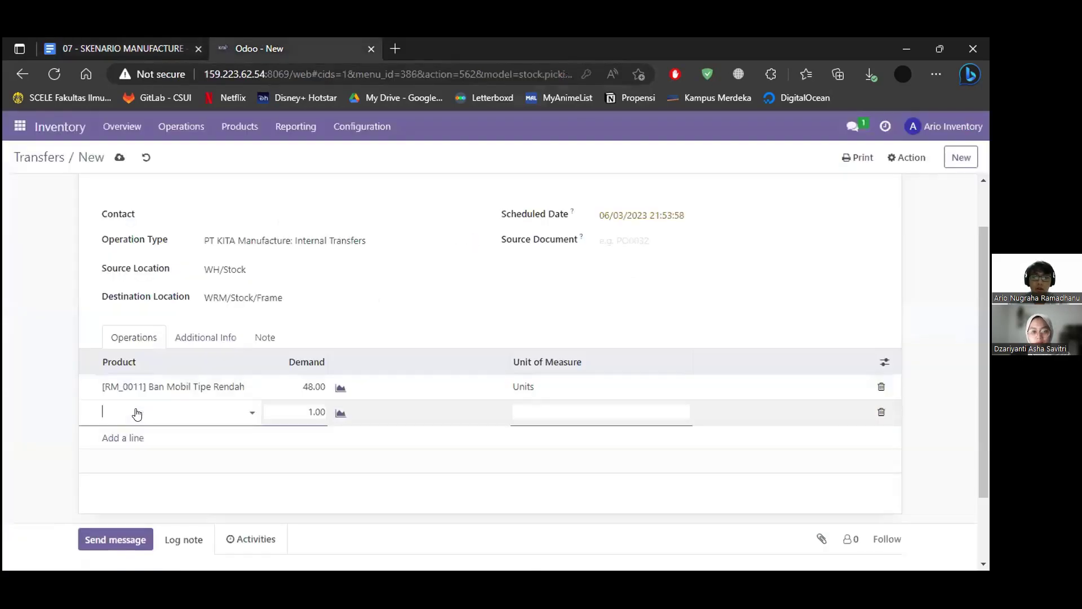
type("ban")
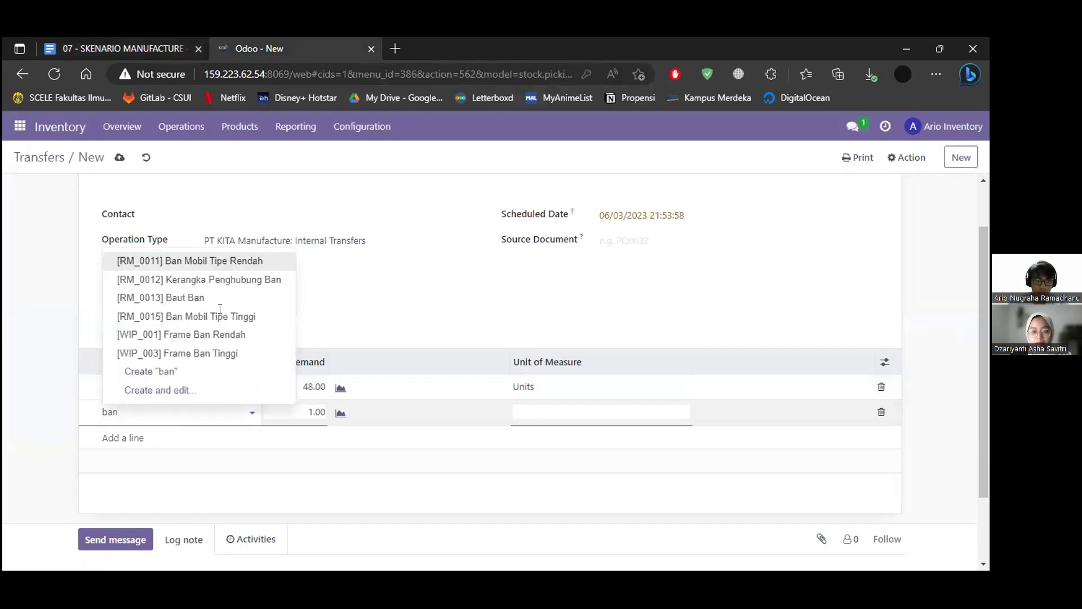
left_click(220, 317)
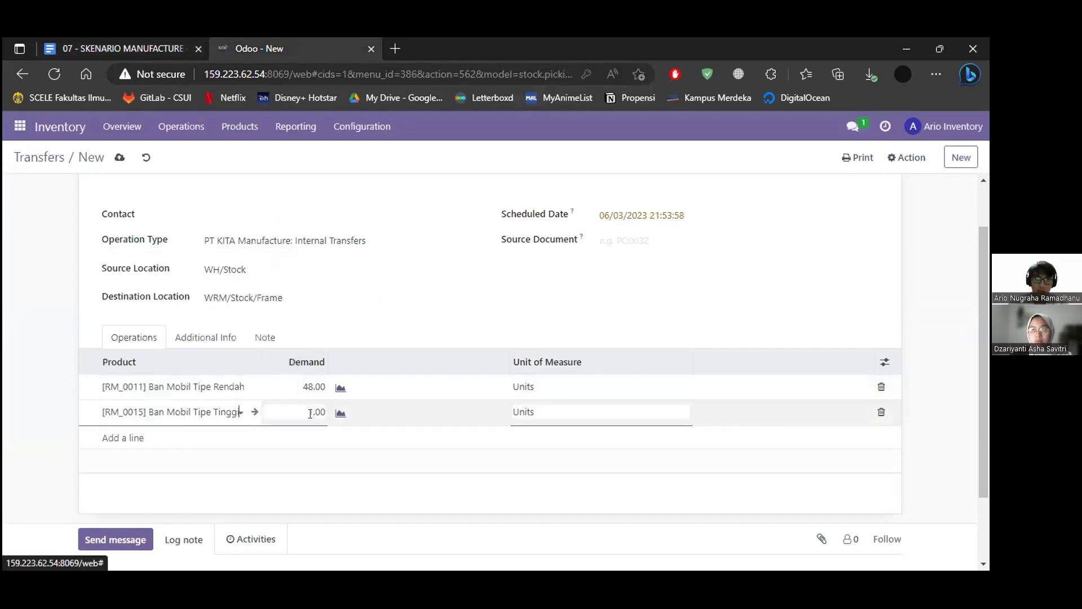
key("Tab")
type("48")
Step: Add a line for [RM_0012] Kerangka Penghubung Ban with a demand of 24, taking the quantity from the scenario document
middle_click(136, 437)
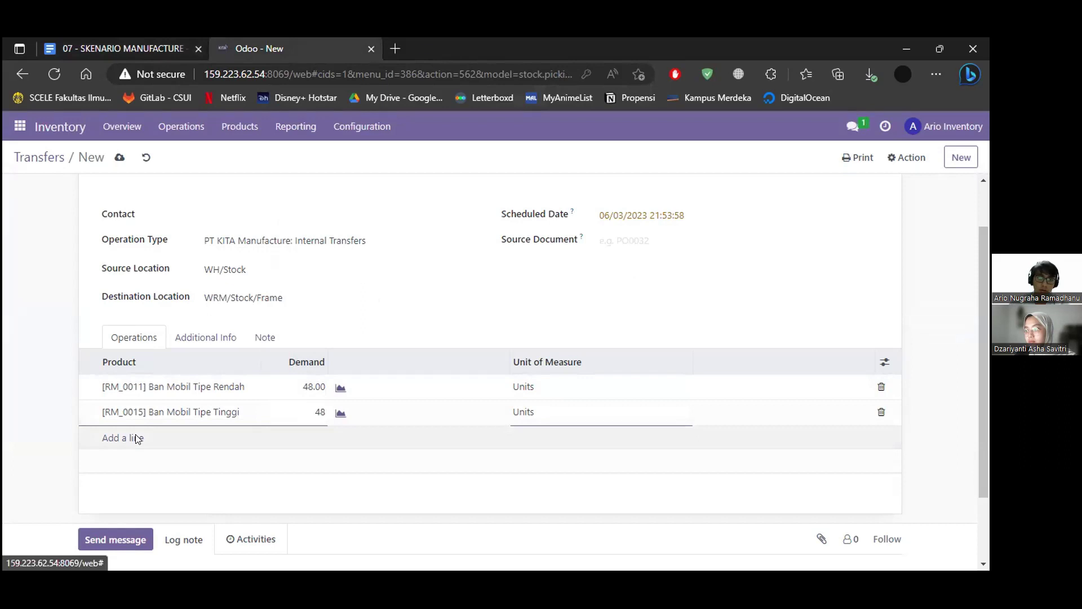
left_click(419, 49)
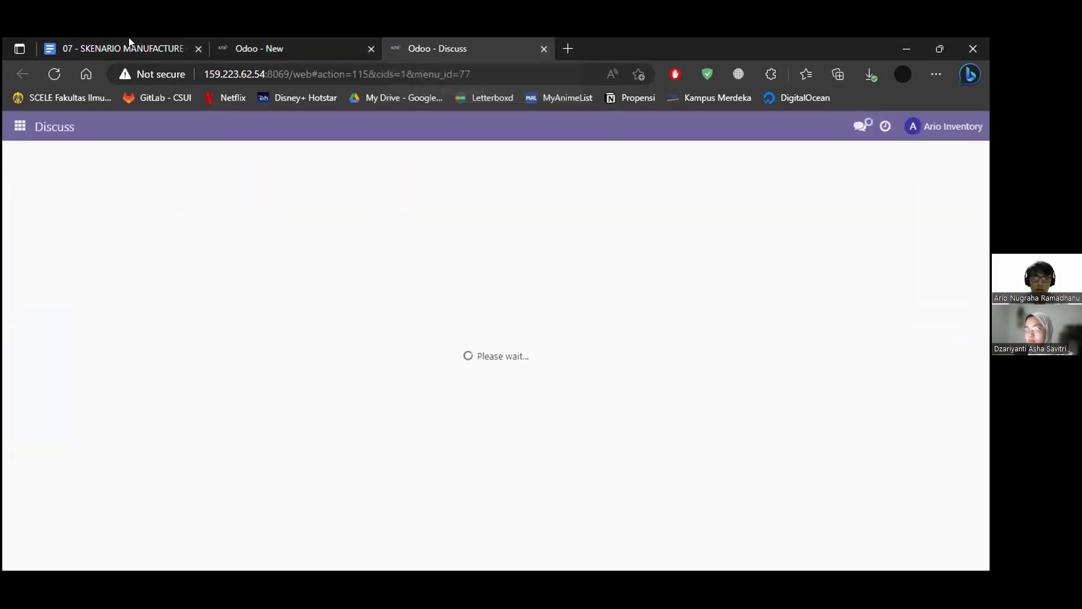
key("ctrl+w")
key("ctrl+Tab")
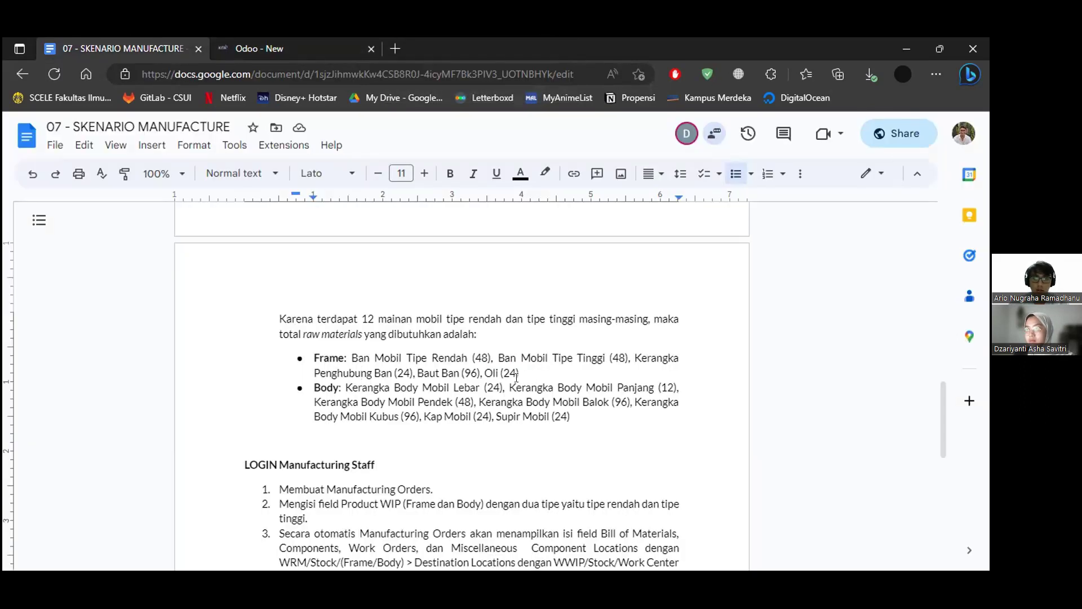
left_click(229, 55)
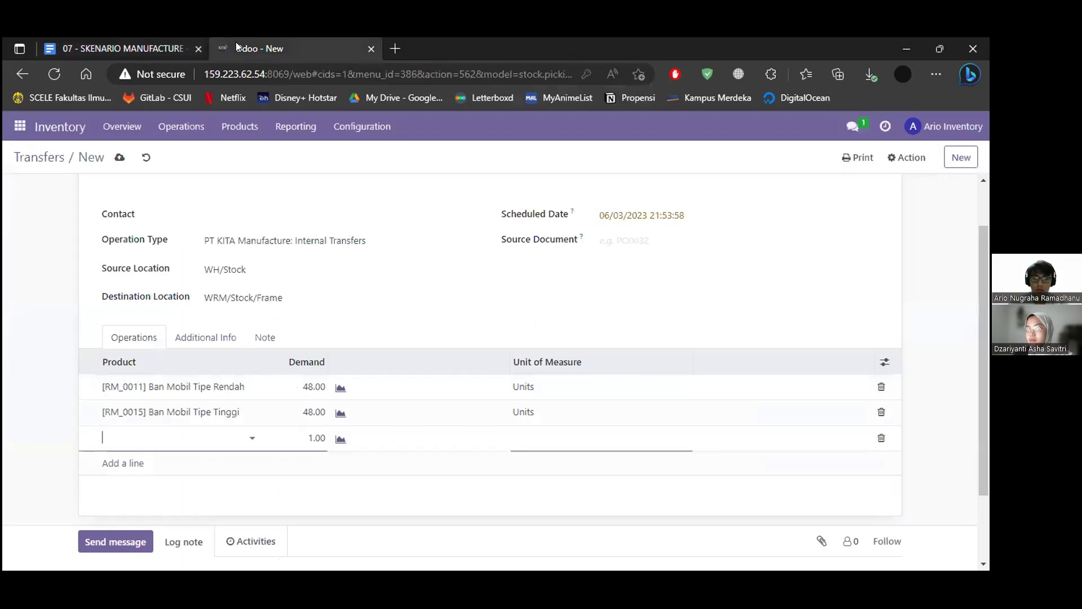
type("kerangka")
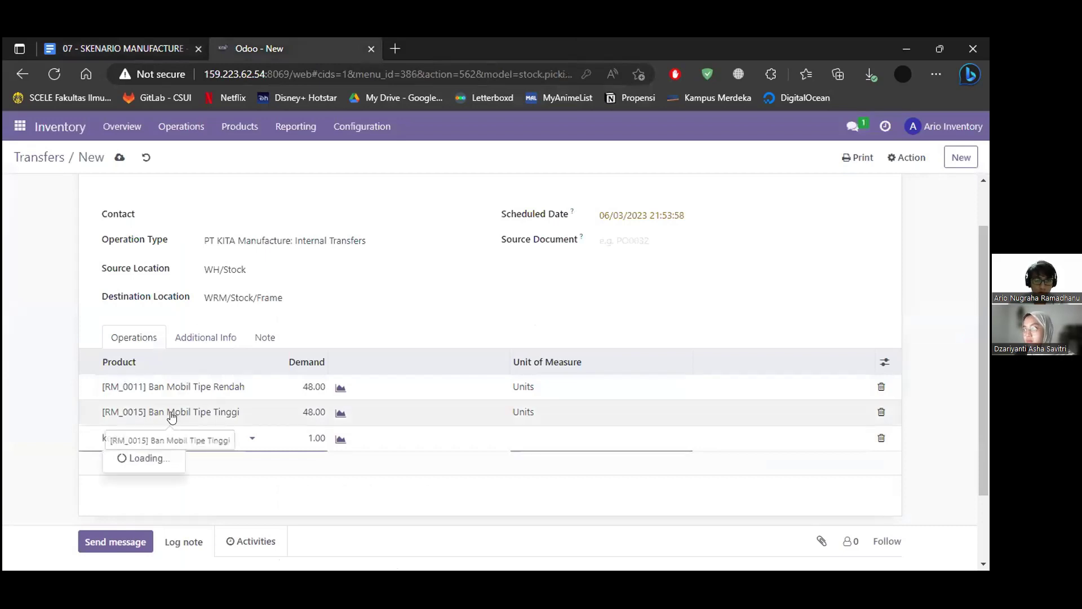
key("Up")
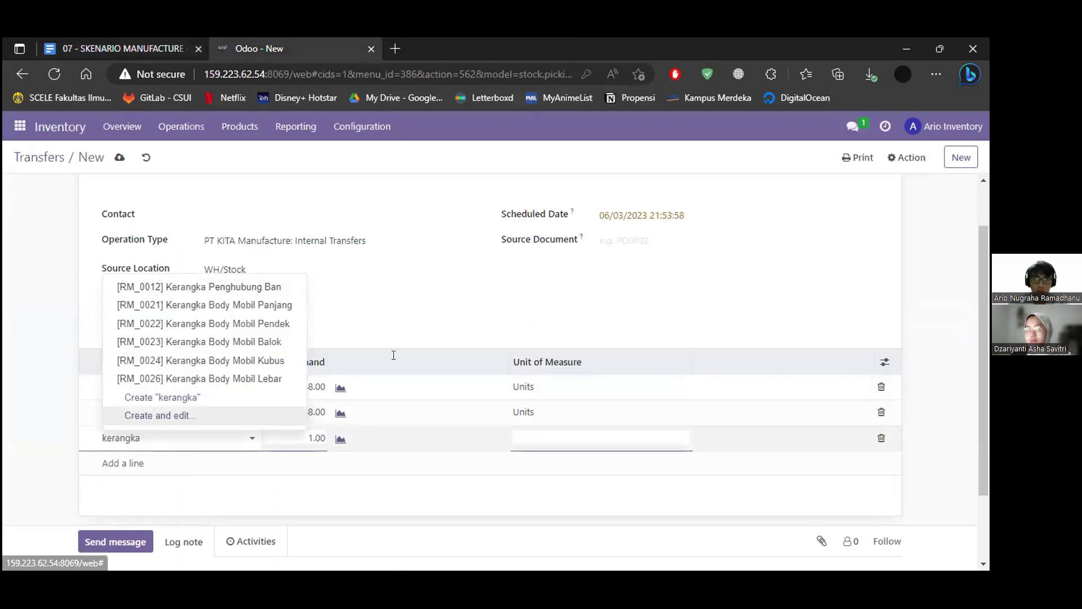
key("Up")
key("Up")
key("Up")
key("Up")
key("Up")
key("Up")
key("Up")
key("Return")
key("ctrl+Tab")
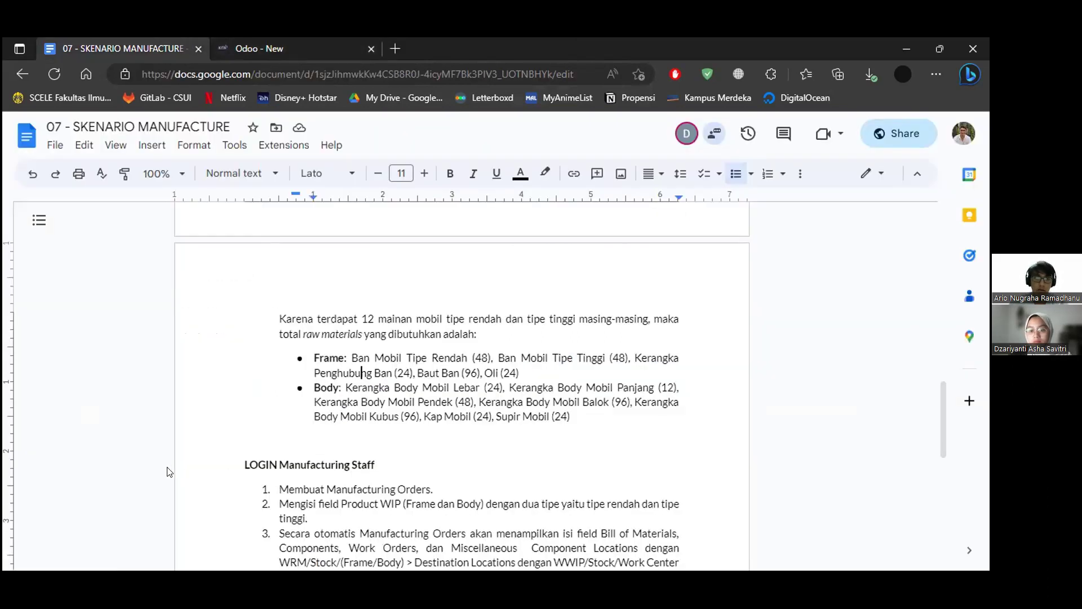
key("ctrl+Tab")
key("Tab")
type("24")
Step: Add a line for [RM_0013] Baut Ban with a demand of 96 to the Frame transfer
left_click(137, 464)
type("baut")
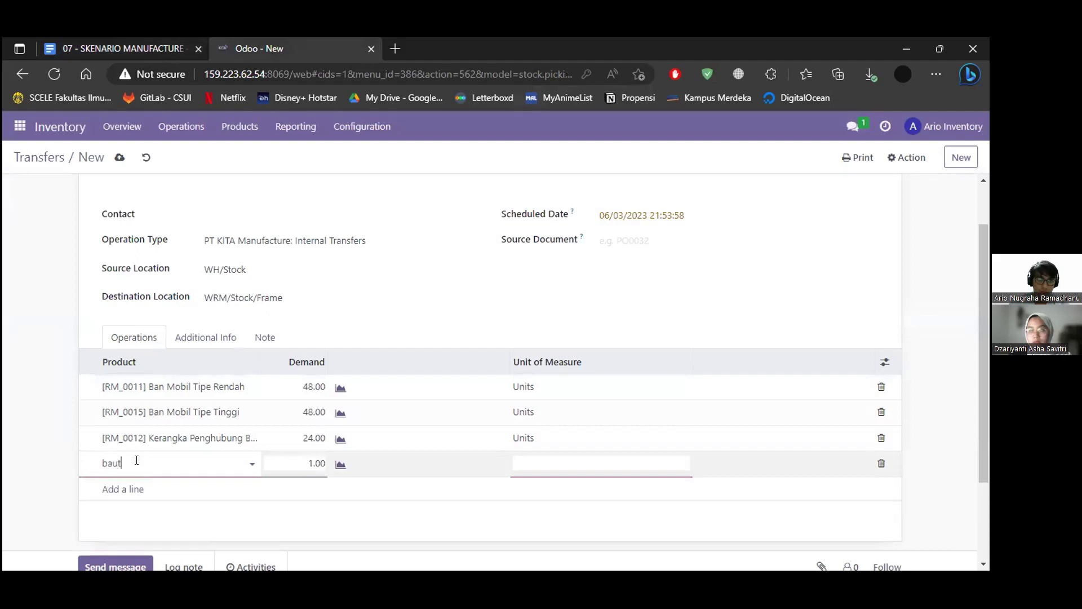
key("ctrl+a")
key("Escape")
left_click(301, 464)
key("ctrl+a")
type("56")
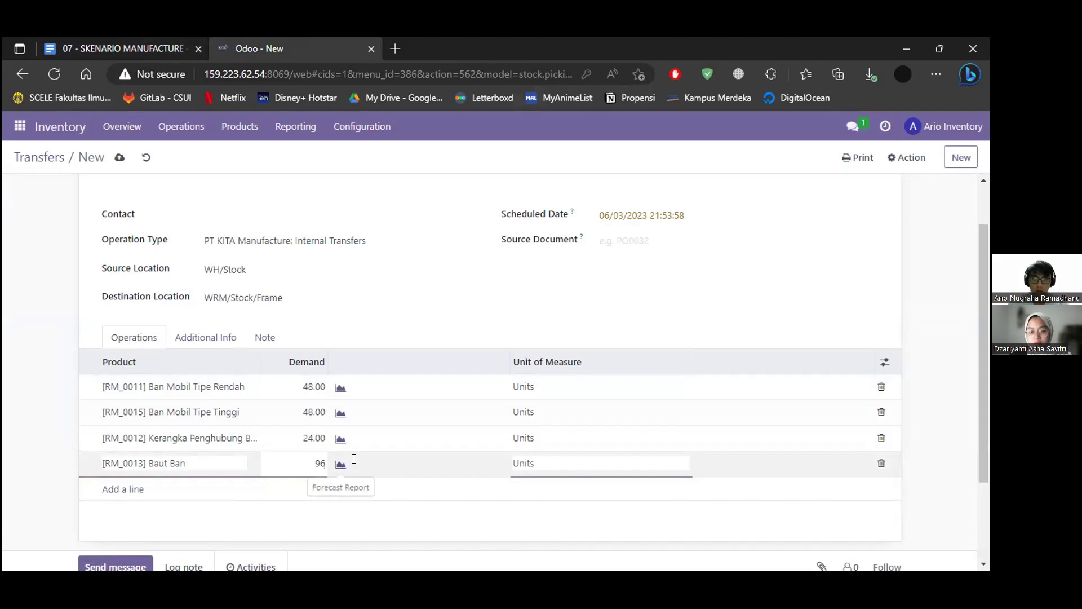
Step: Check the remaining Frame material in the scenario document and add a line for [RM_0014] Oli with a demand of 24
key("ctrl+Tab")
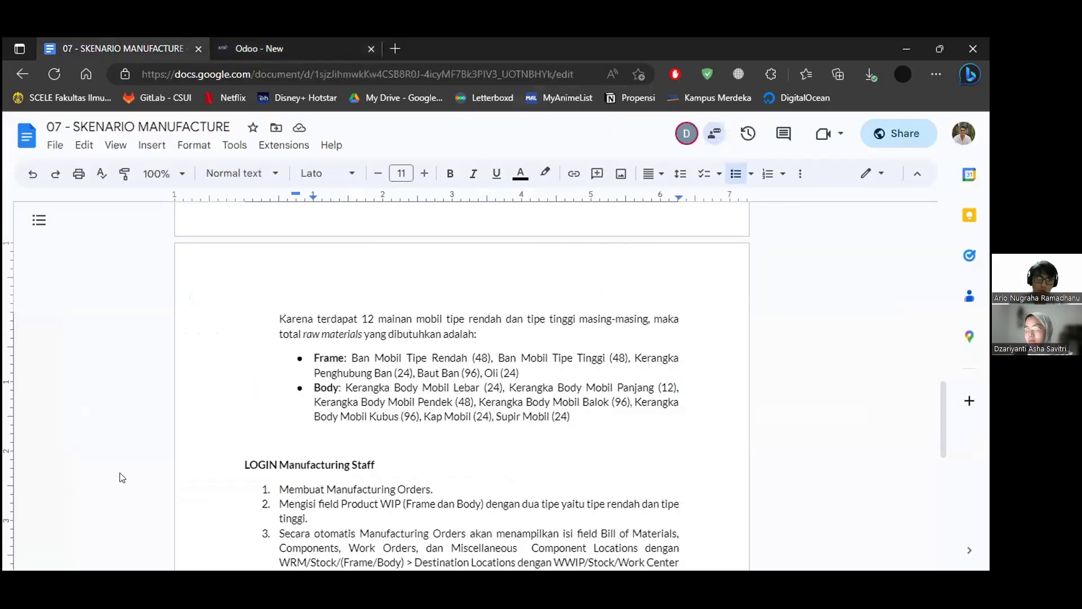
key("ctrl+Tab")
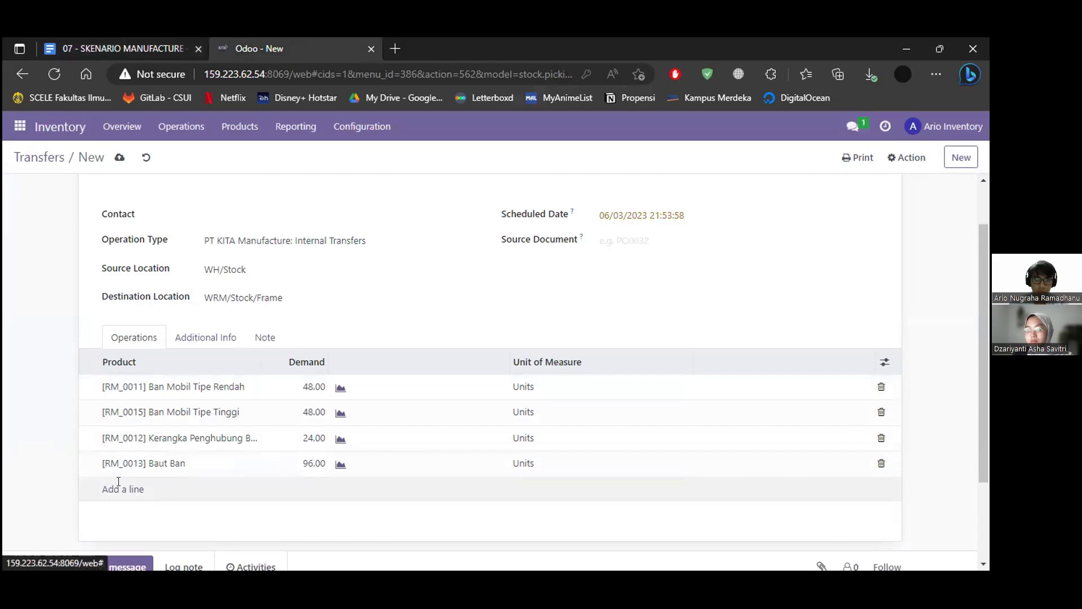
left_click(118, 483)
type("oli")
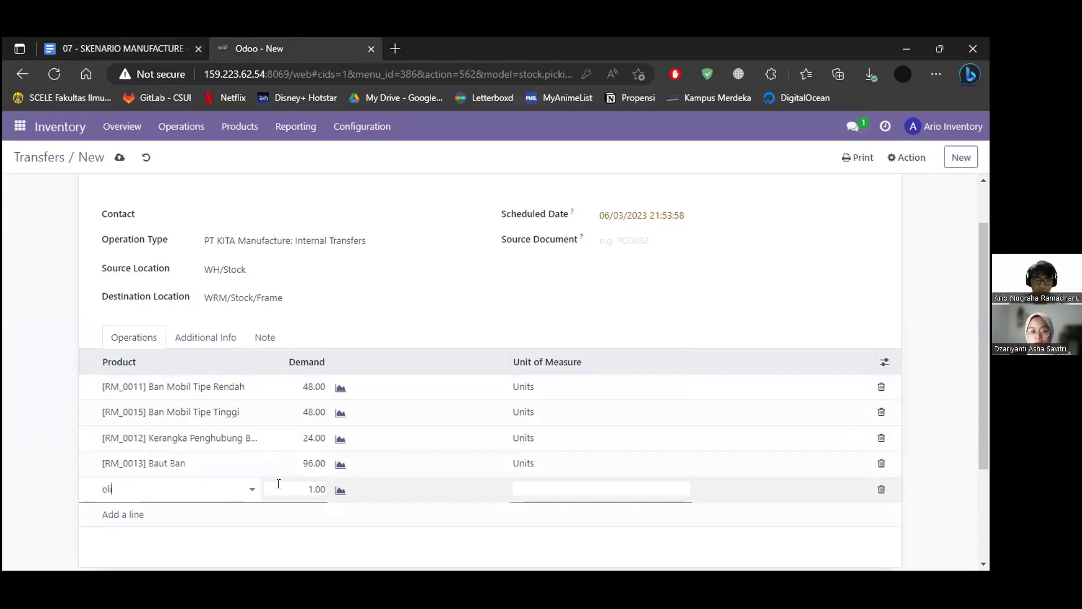
key("Tab")
type("24")
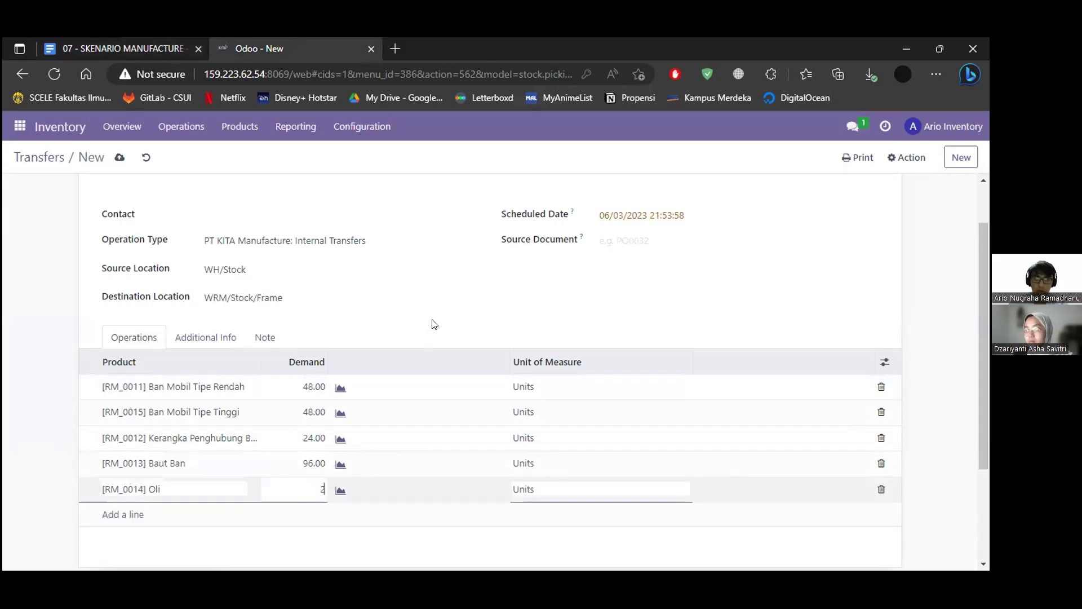
left_click(390, 404)
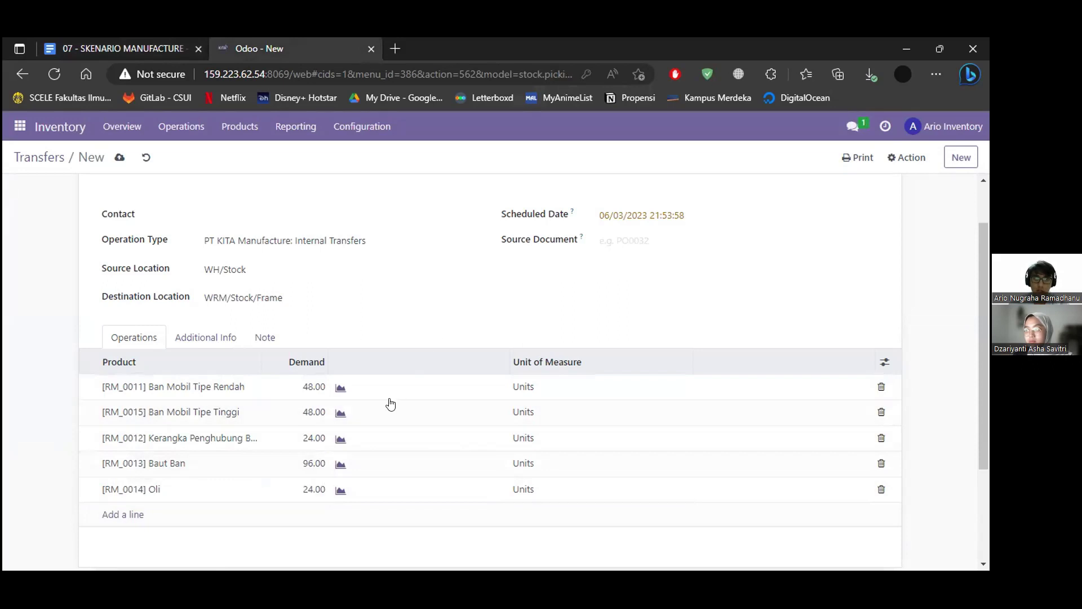
Step: Compare the transfer's product lines and demands with the Frame totals in the scenario document
scroll(391, 404, "down", 2)
key("ctrl+shift+Tab")
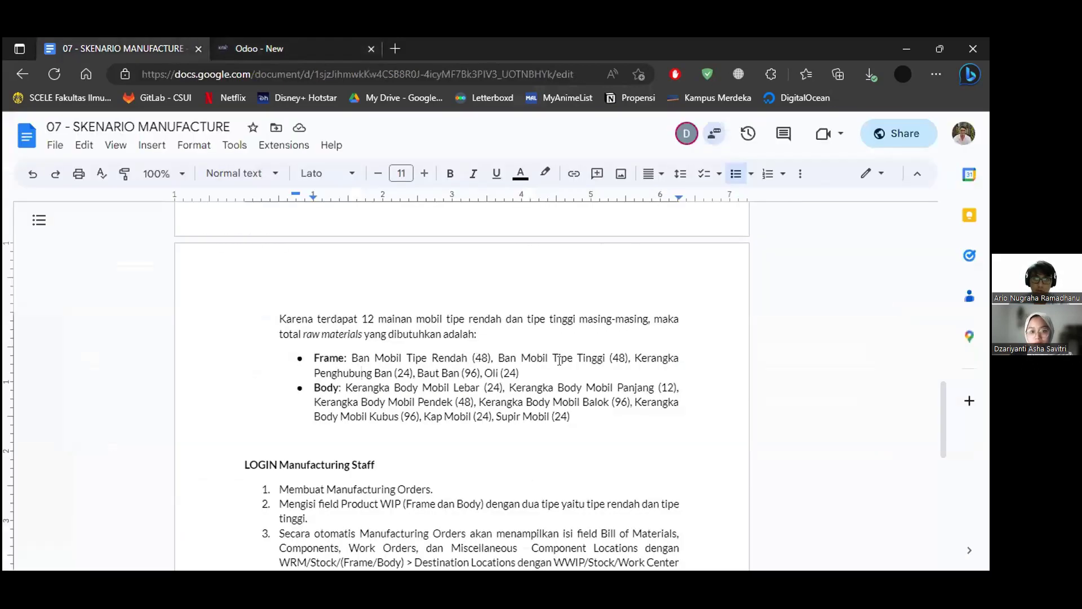
key("ctrl+Tab")
key("ctrl+shift+Tab")
key("ctrl+Tab")
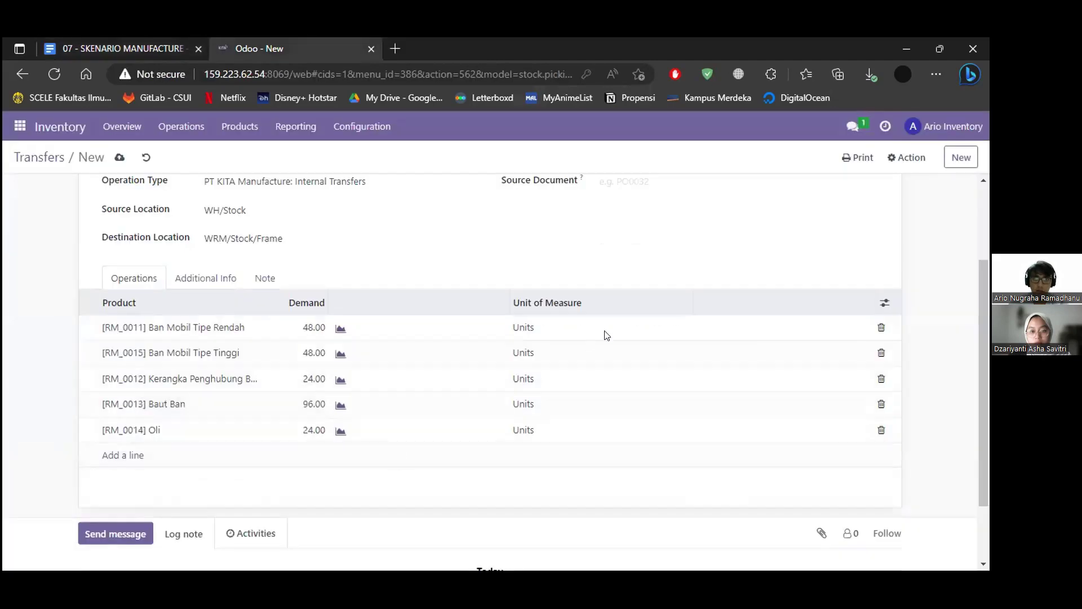
scroll(604, 334, "up", 3)
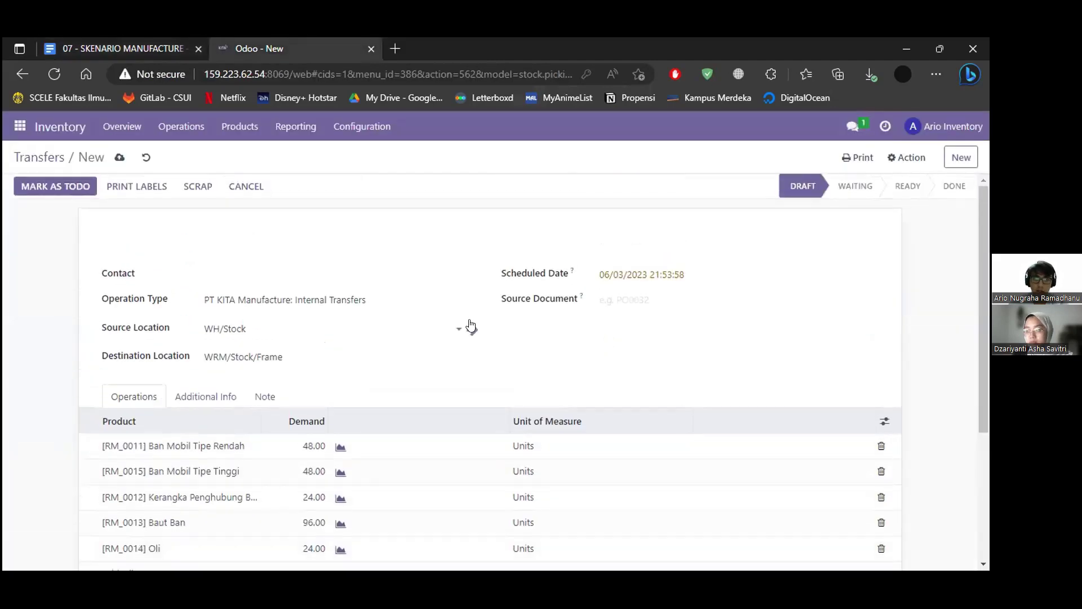
scroll(471, 330, "down", 2)
scroll(66, 184, "up", 2)
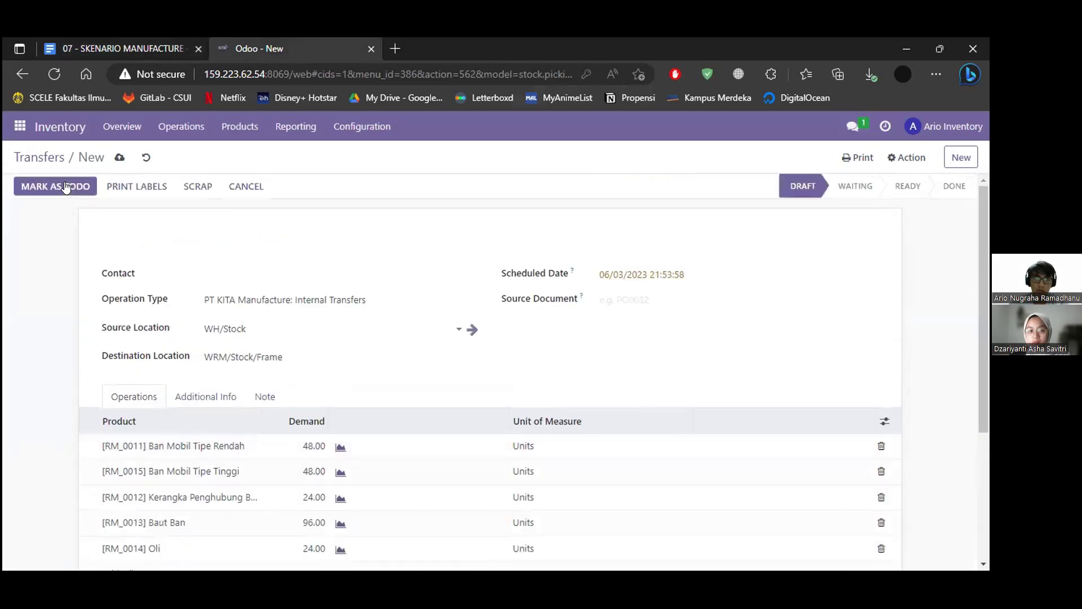
Step: Mark the Frame transfer as to do and validate it as an immediate transfer of all quantities
left_click(64, 184)
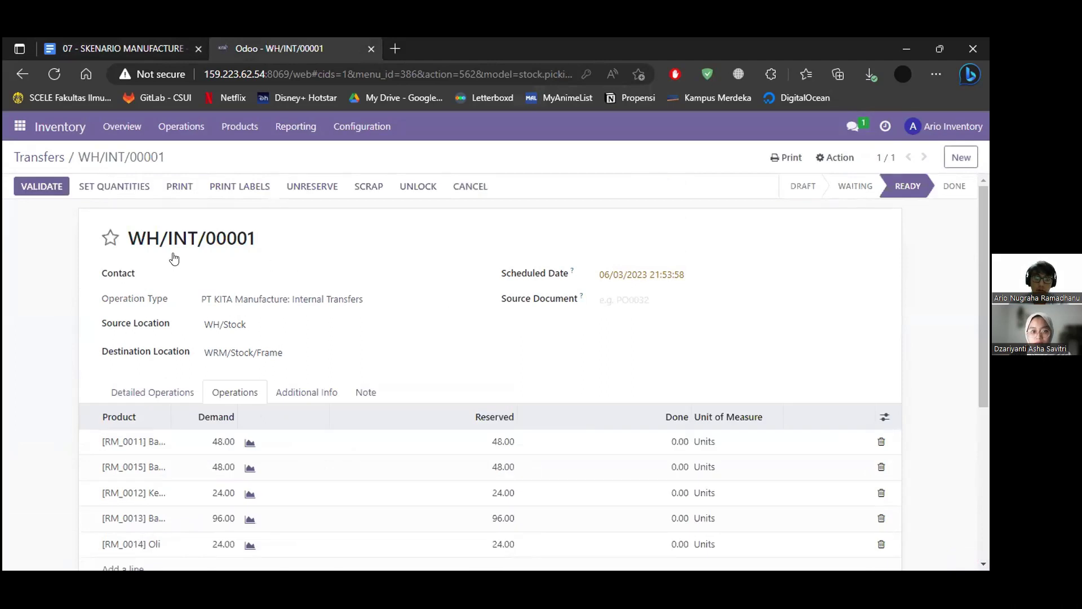
key("alt+v")
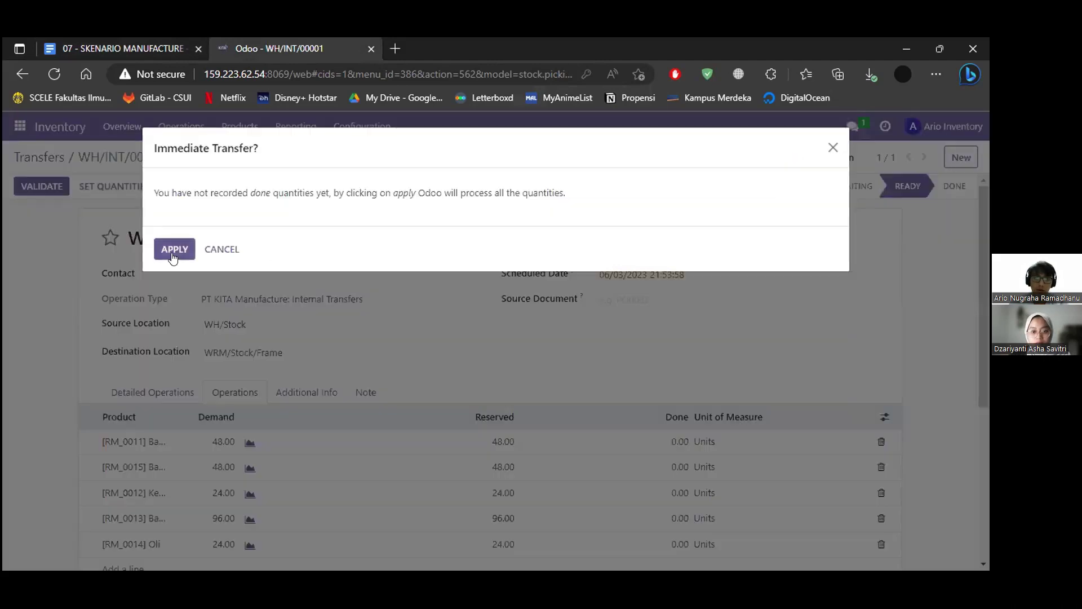
left_click(173, 257)
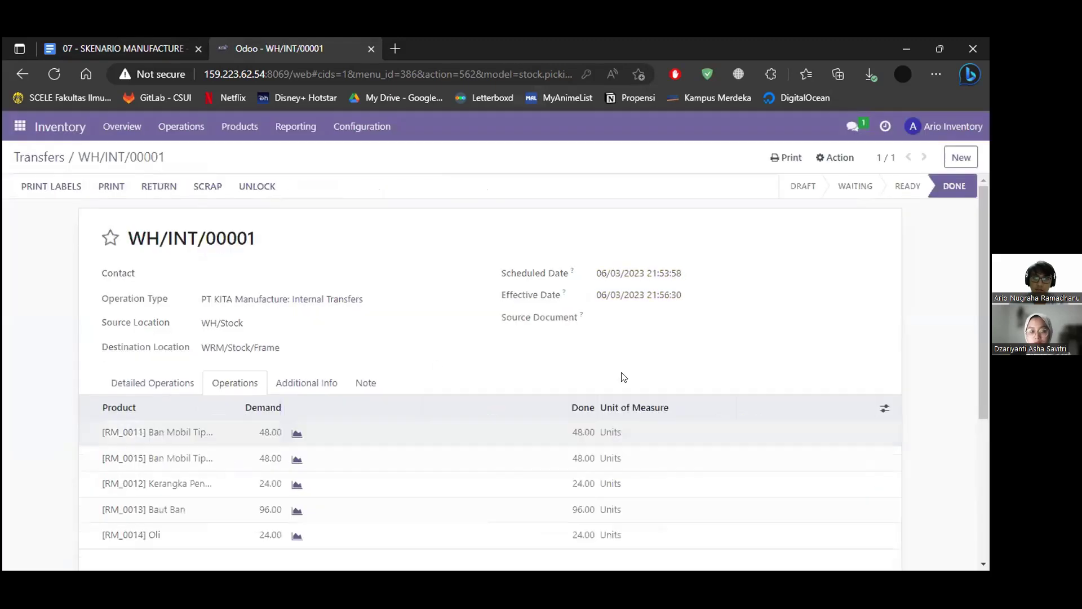
scroll(166, 229, "down", 3)
scroll(49, 163, "up", 1)
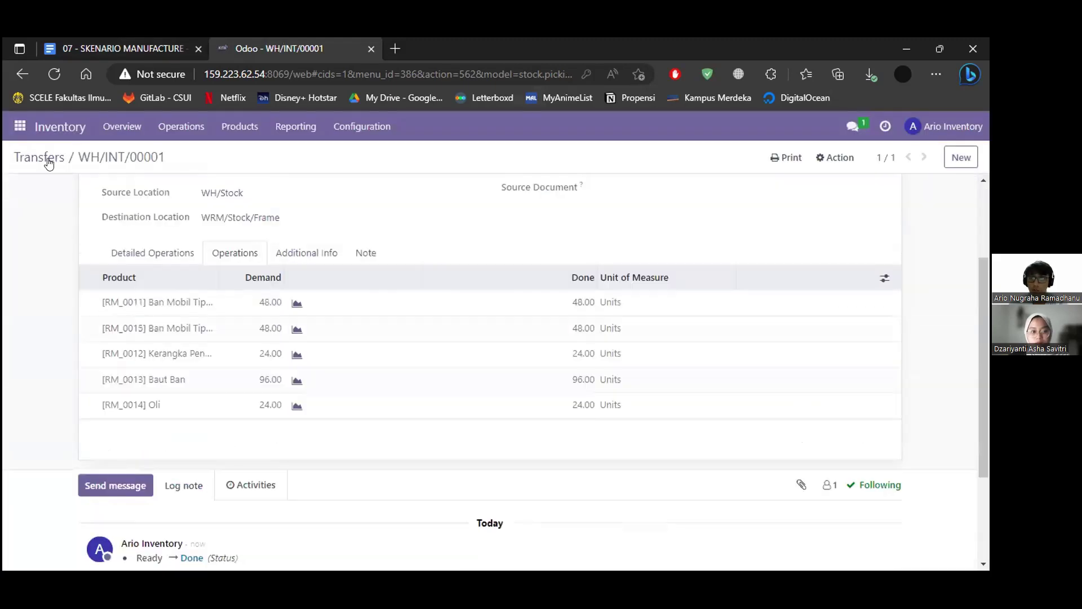
scroll(48, 163, "up", 3)
Step: Return to the transfers list and create a new transfer with operation type PT KITA Manufacture: Internal Transfers
left_click(39, 157)
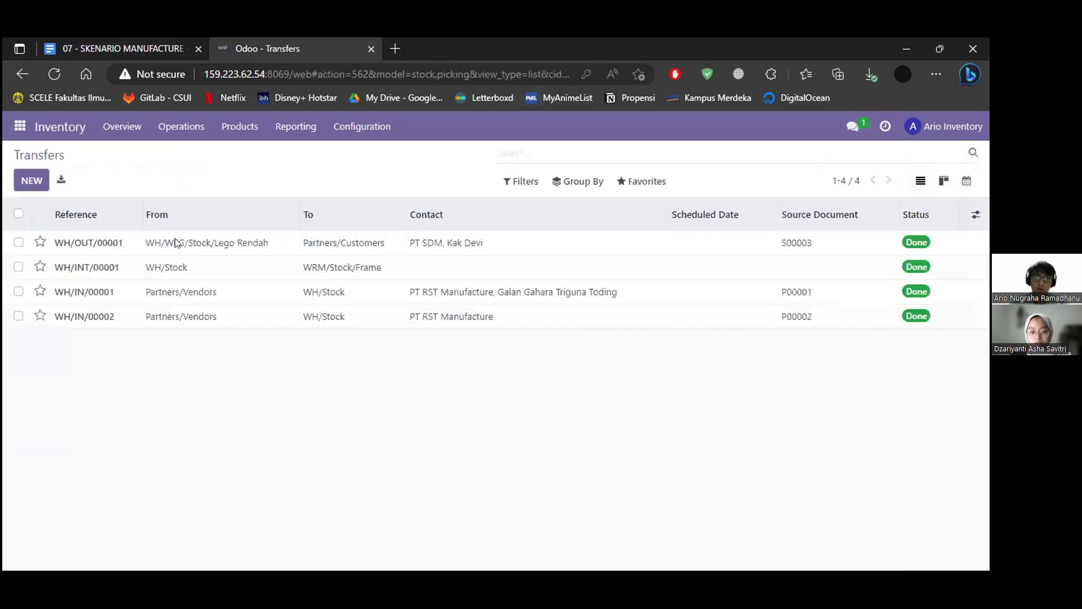
left_click(32, 180)
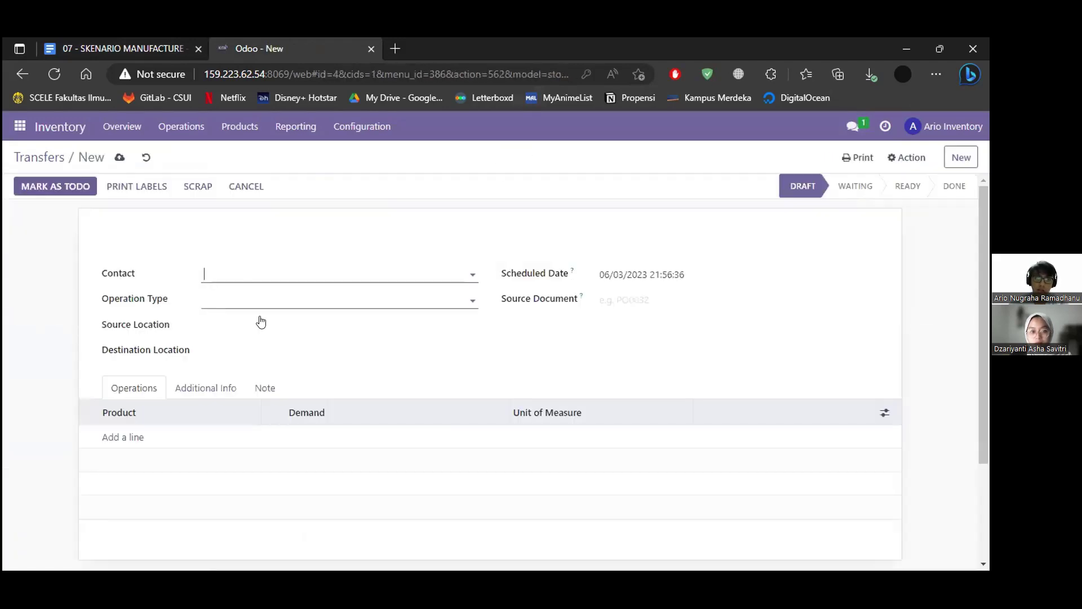
left_click(262, 301)
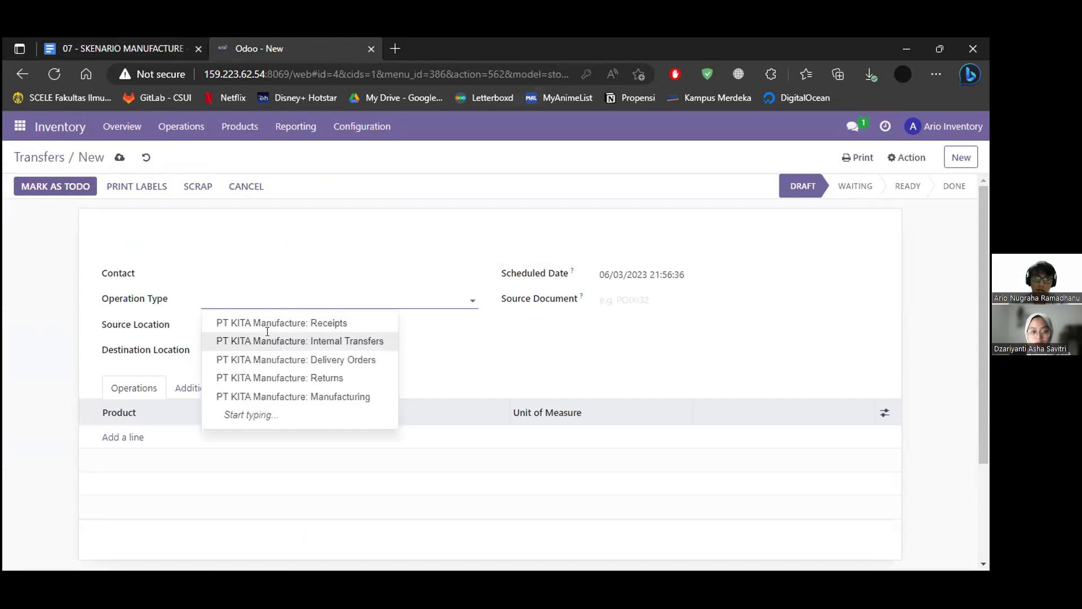
left_click(267, 338)
key("Tab")
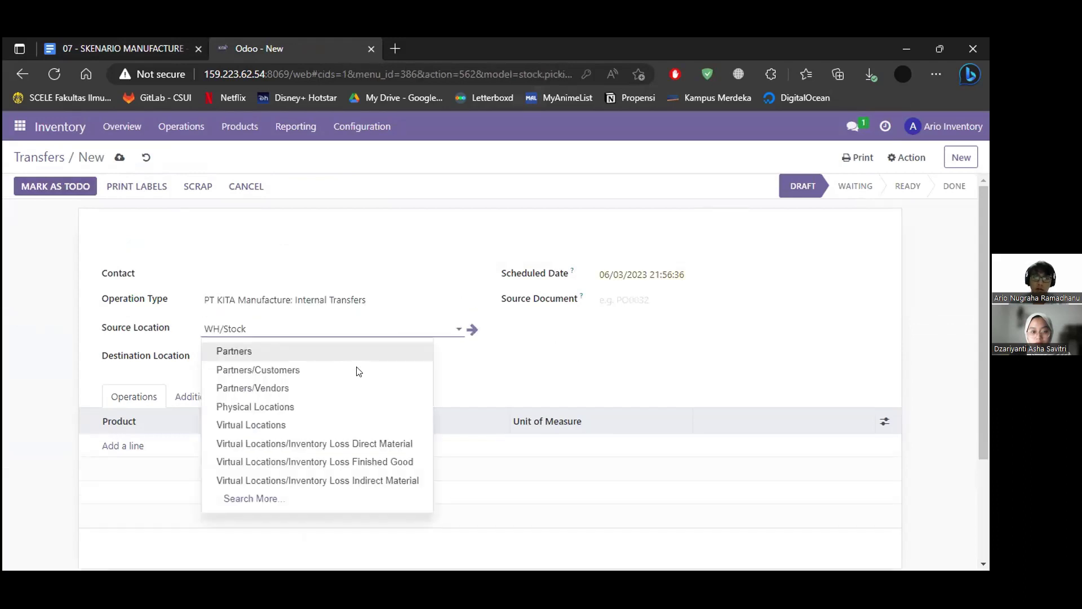
Step: Set the new transfer's destination location to WRM/Stock/Body
key("ctrl+shift+Tab")
key("ctrl+Tab")
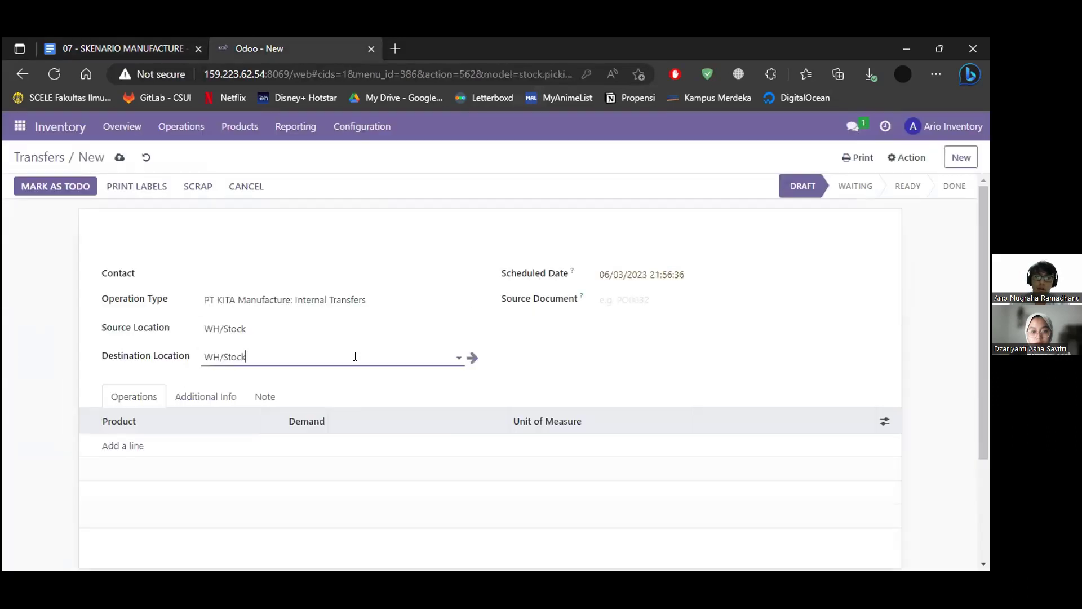
left_click(355, 356)
key("BackSpace")
type("wrm")
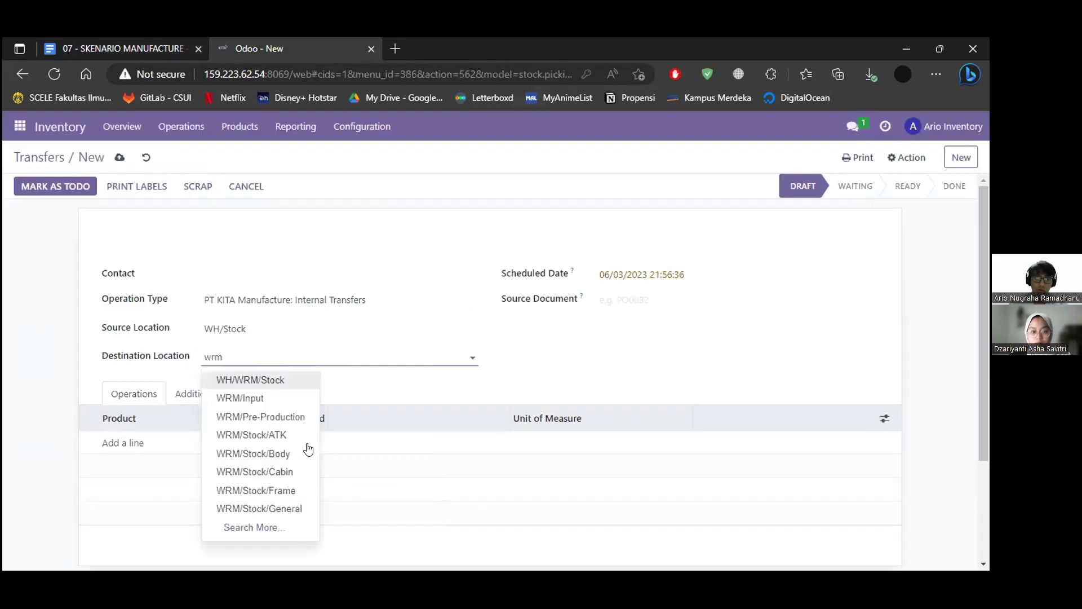
left_click(256, 453)
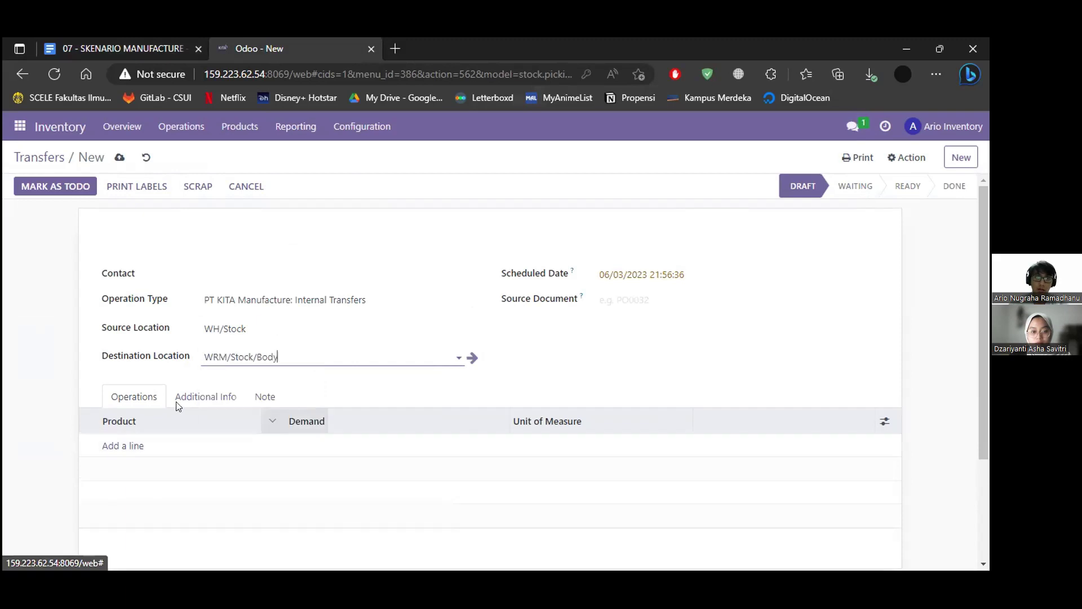
Step: Add a product line for Kerangka Body Mobil Lebar with a demand of 24, following the Body list in the scenario document
key("ctrl+Tab")
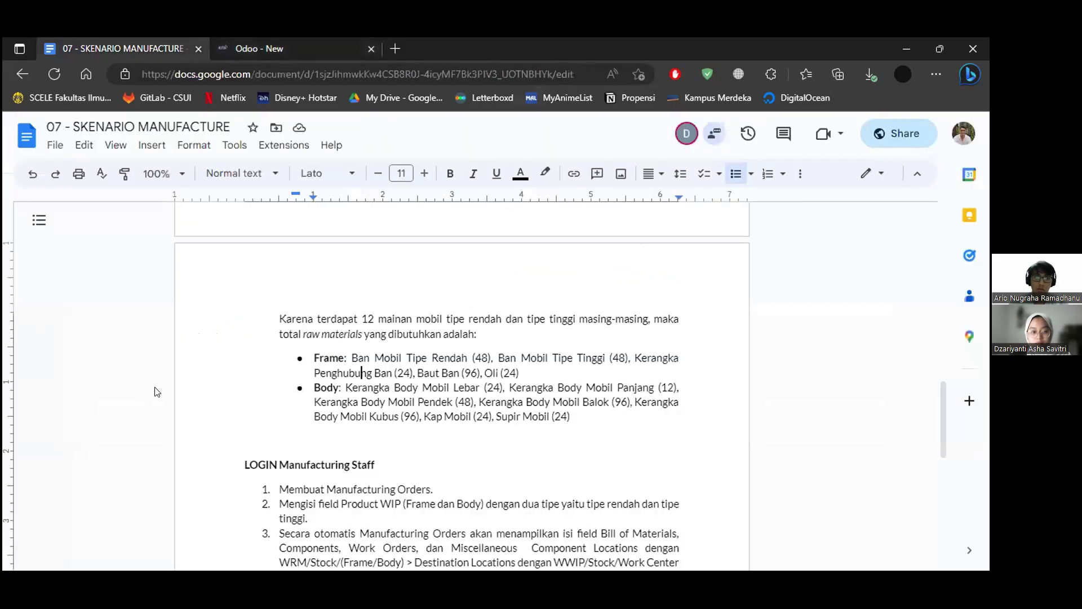
key("ctrl+Tab")
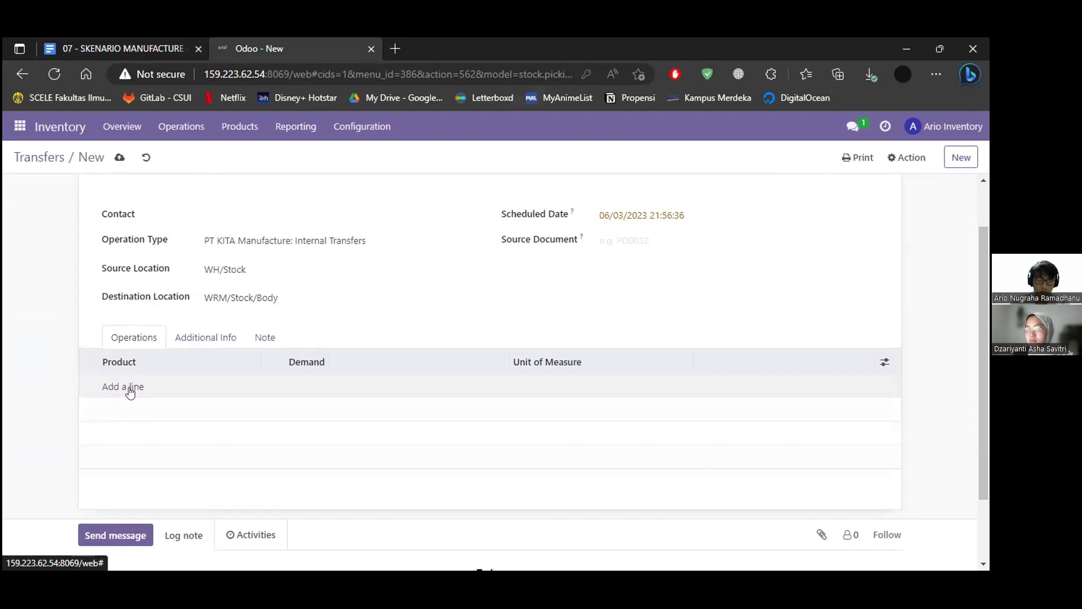
scroll(129, 395, "down", 2)
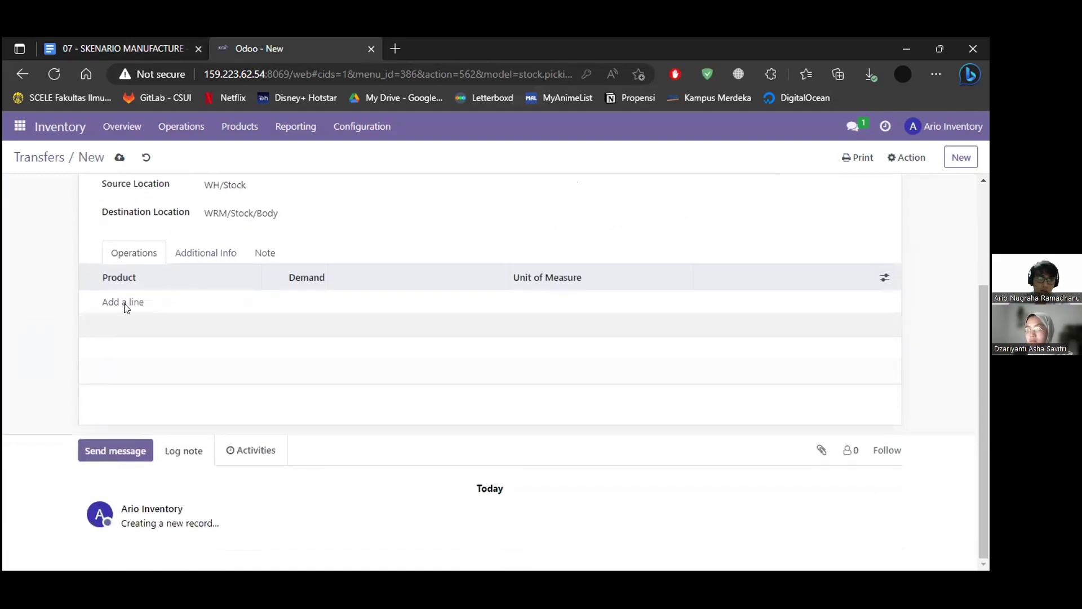
left_click(136, 303)
type("lebar")
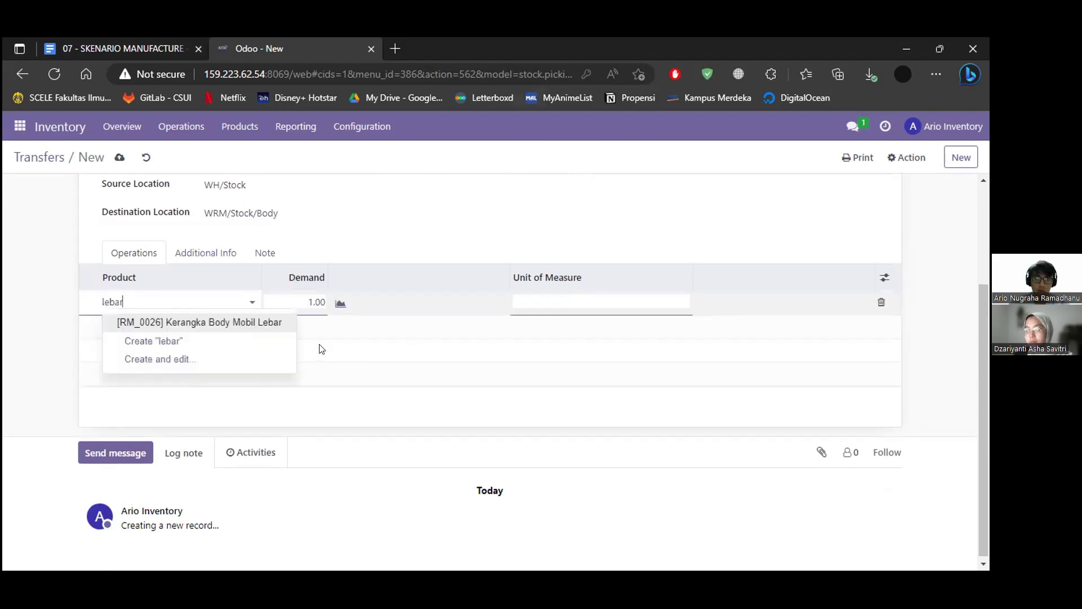
left_click(144, 322)
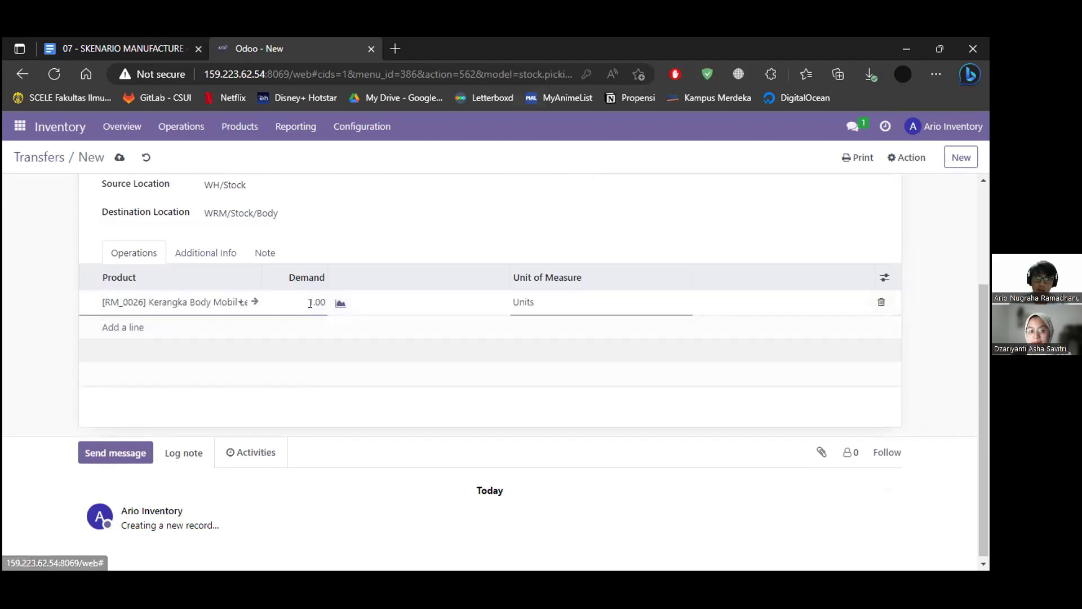
key("ctrl+Tab")
key("ctrl+Tab")
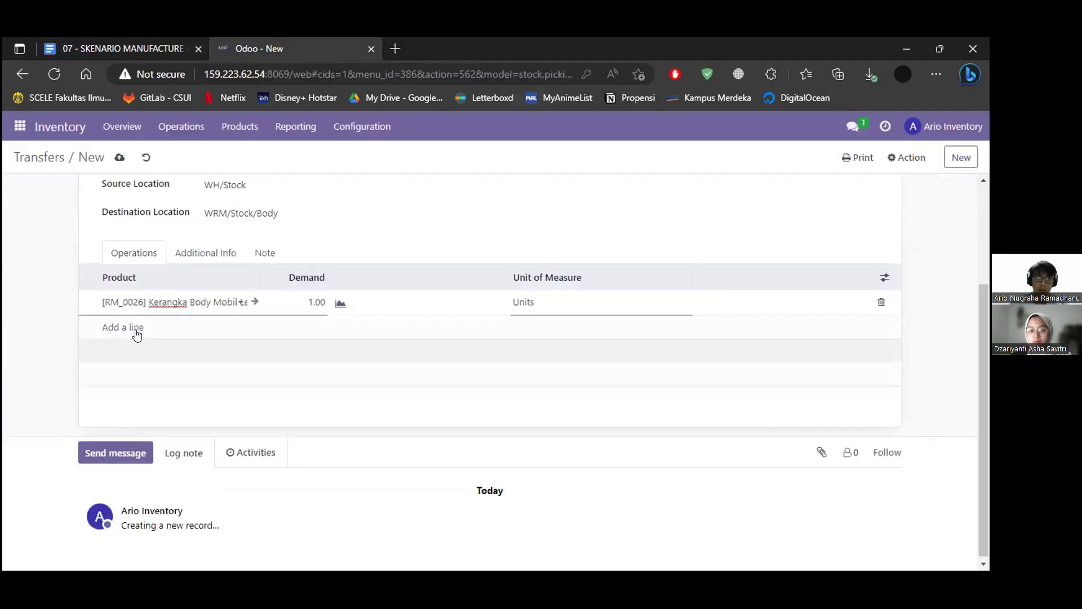
key("Tab")
type("24")
Step: Add a product line for Kerangka Body Mobil Panjang with a demand of 12
left_click(112, 327)
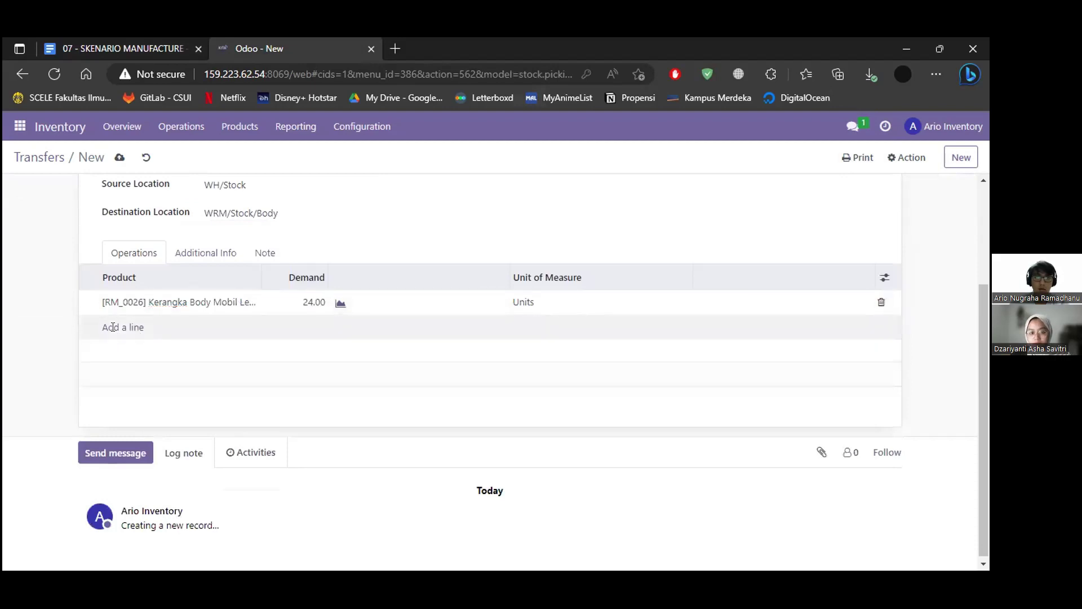
left_click(170, 343)
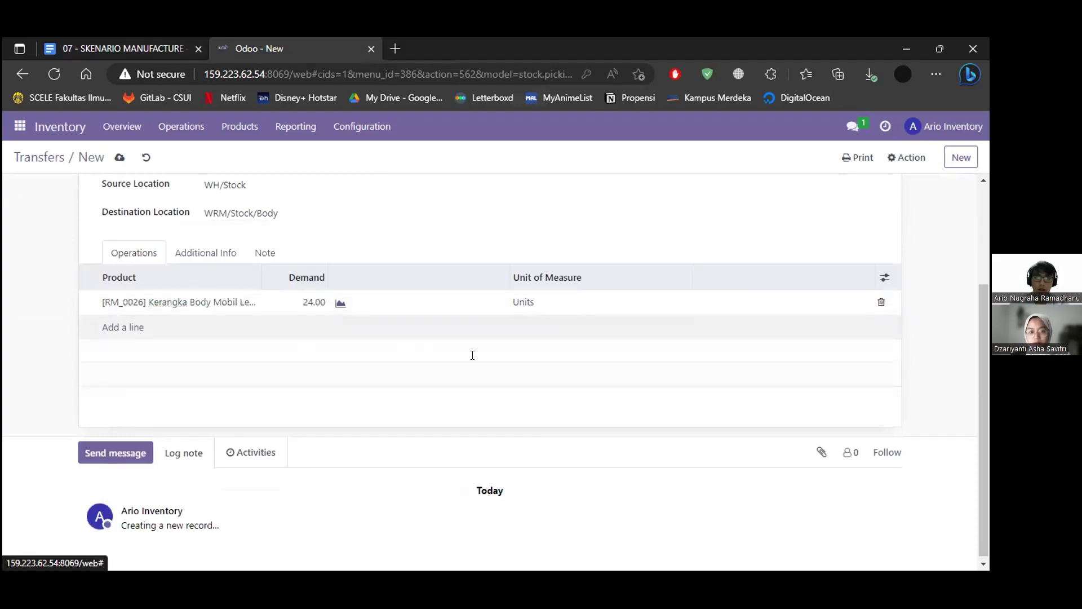
key("ctrl+Tab")
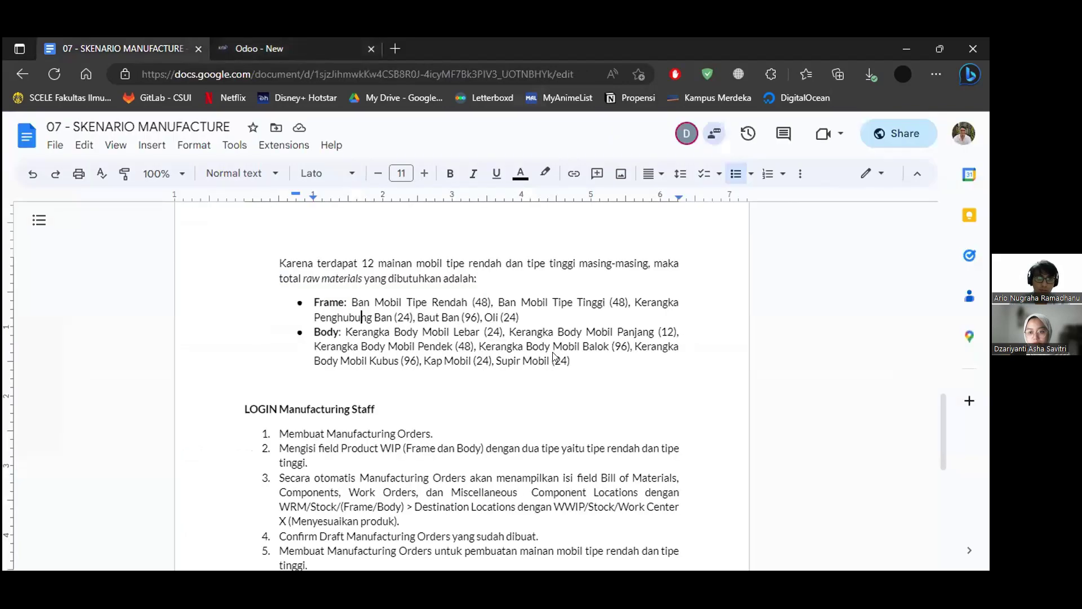
key("ctrl+Tab")
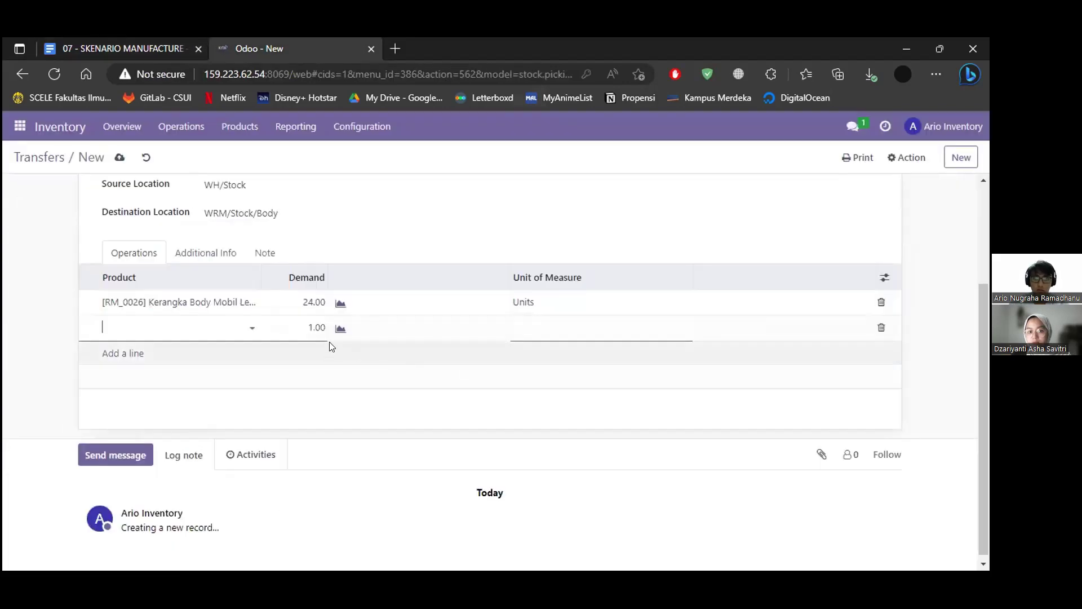
type("panjang")
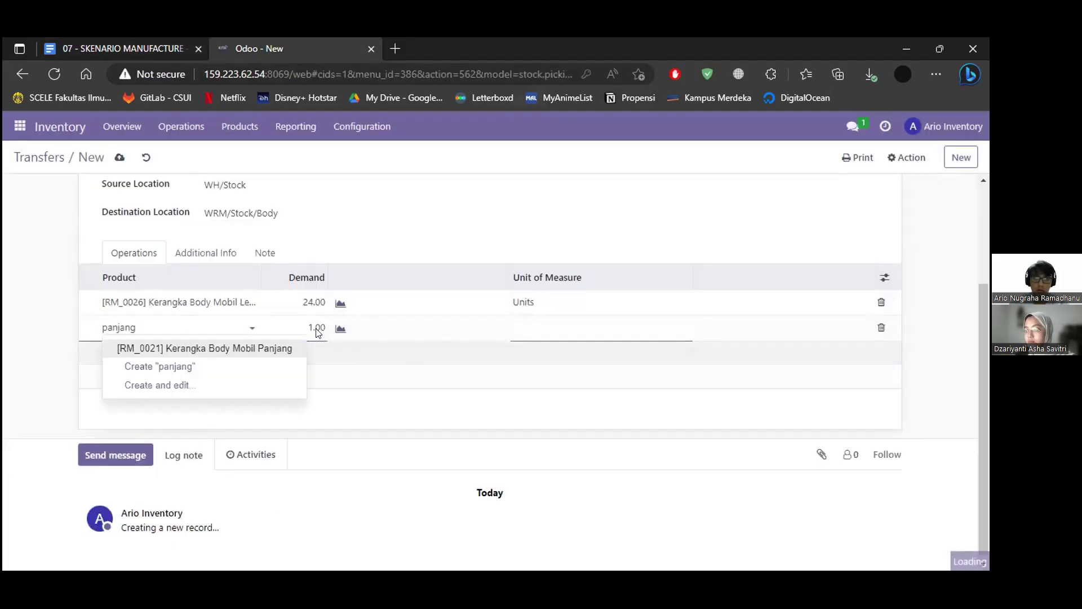
key("ctrl+Tab")
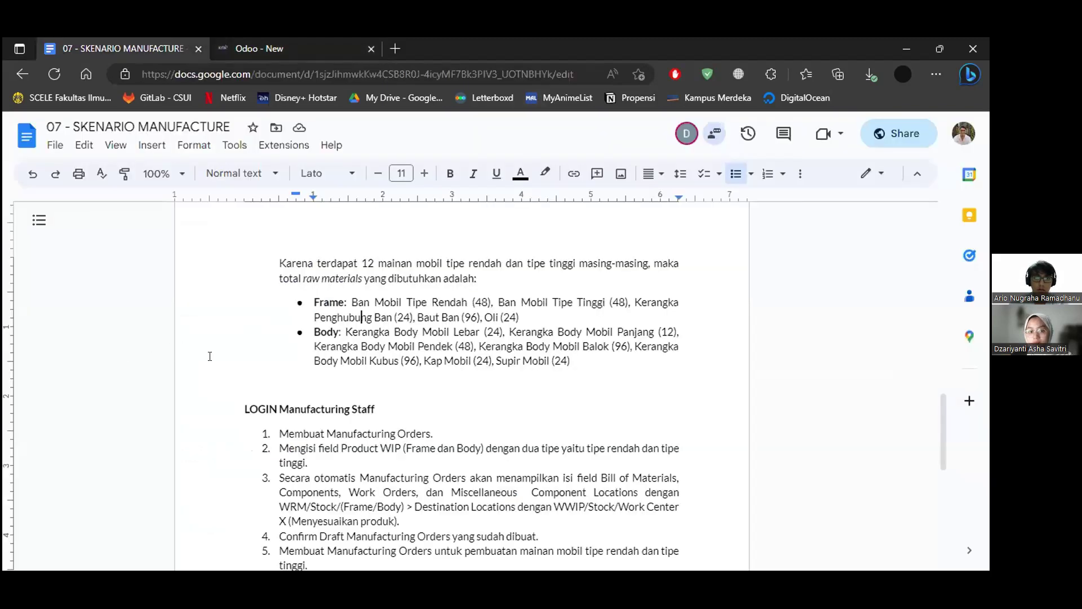
key("ctrl+Tab")
key("Tab")
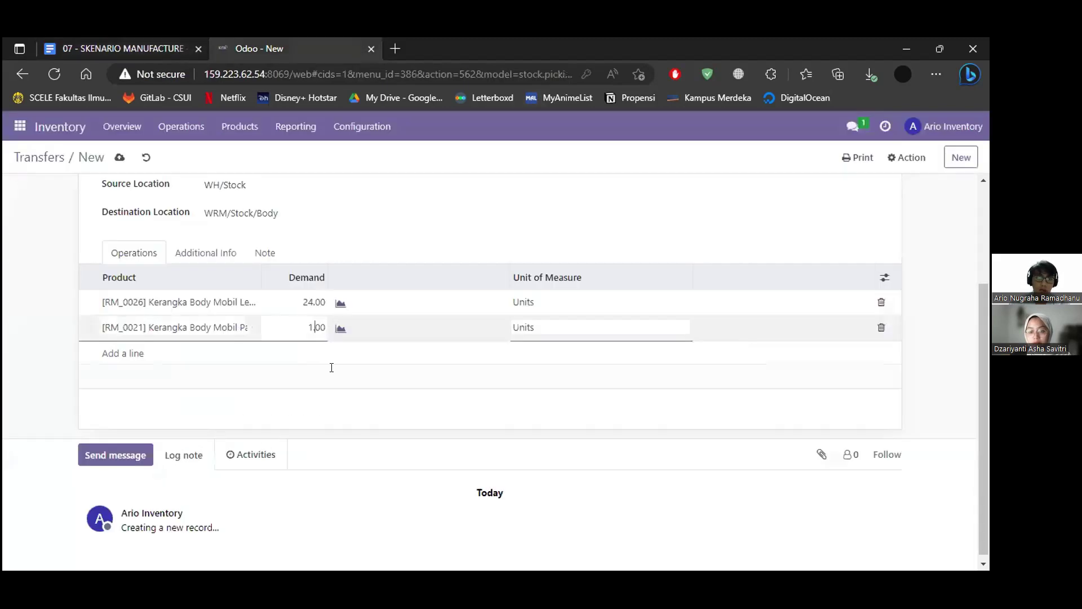
type("2")
Step: Add a product line for Kerangka Body Mobil Pendek with a demand of 48
key("Return")
type("pendek")
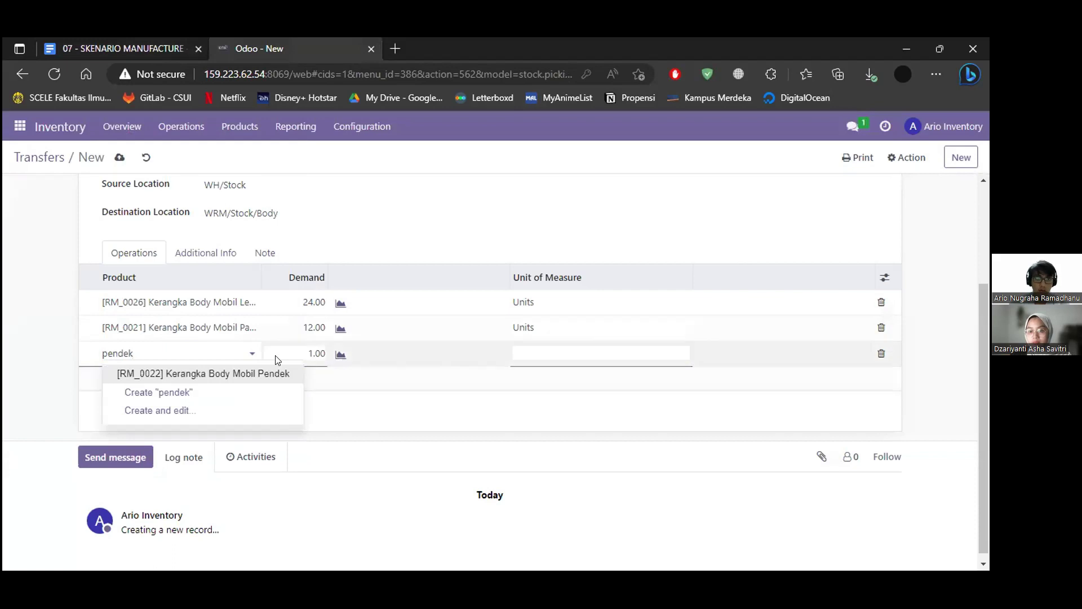
left_click(261, 372)
key("ctrl+Tab")
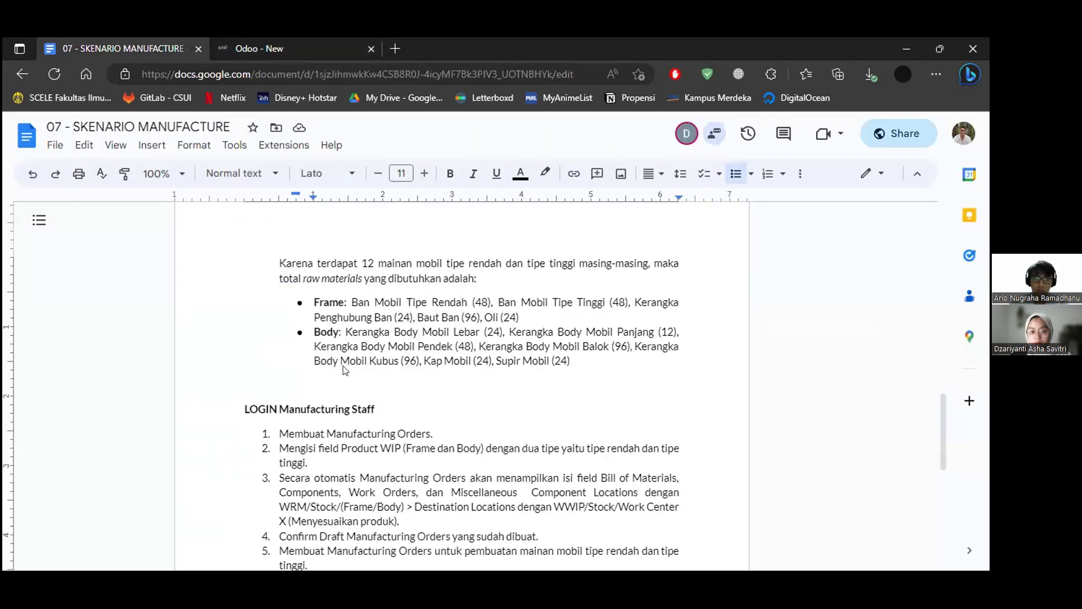
key("ctrl+Tab")
left_click(319, 354)
type("48")
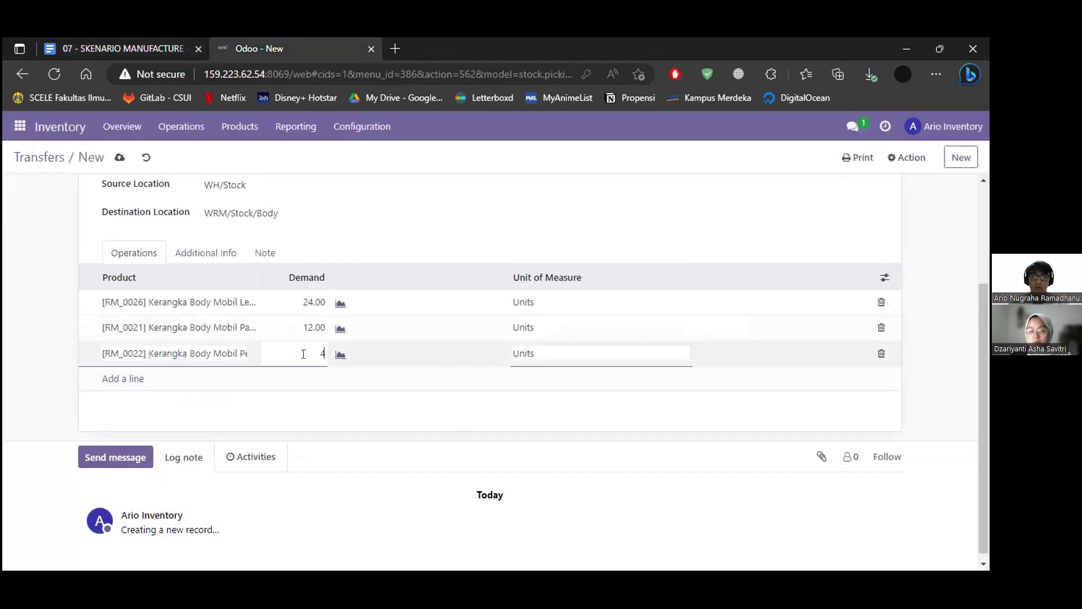
Step: Add a product line for Kerangka Body Mobil Balok with a demand of 96
left_click(136, 377)
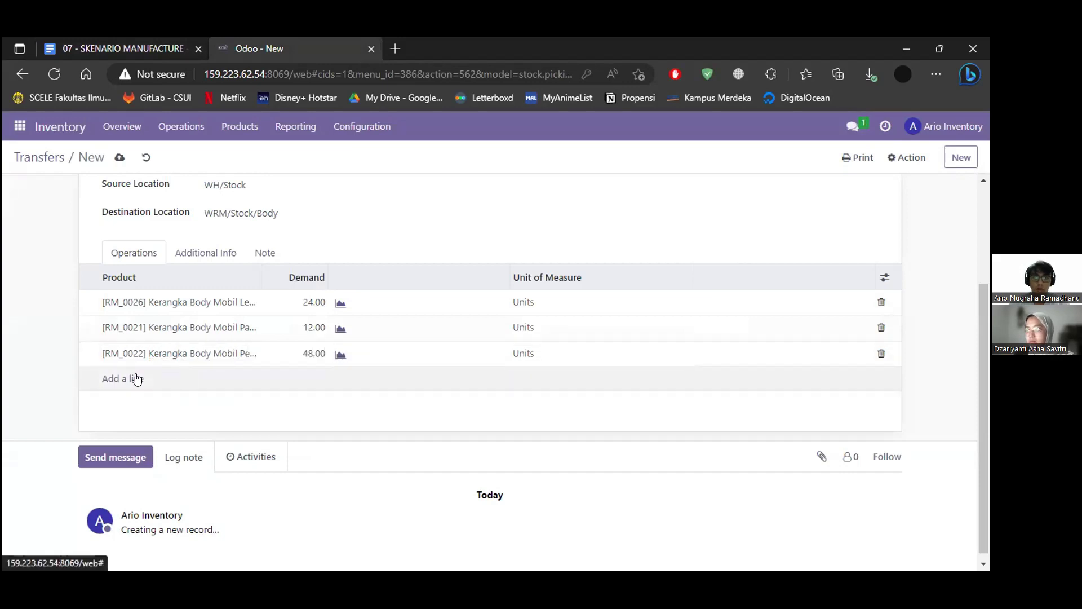
key("ctrl+Tab")
key("ctrl+Tab")
type("ba")
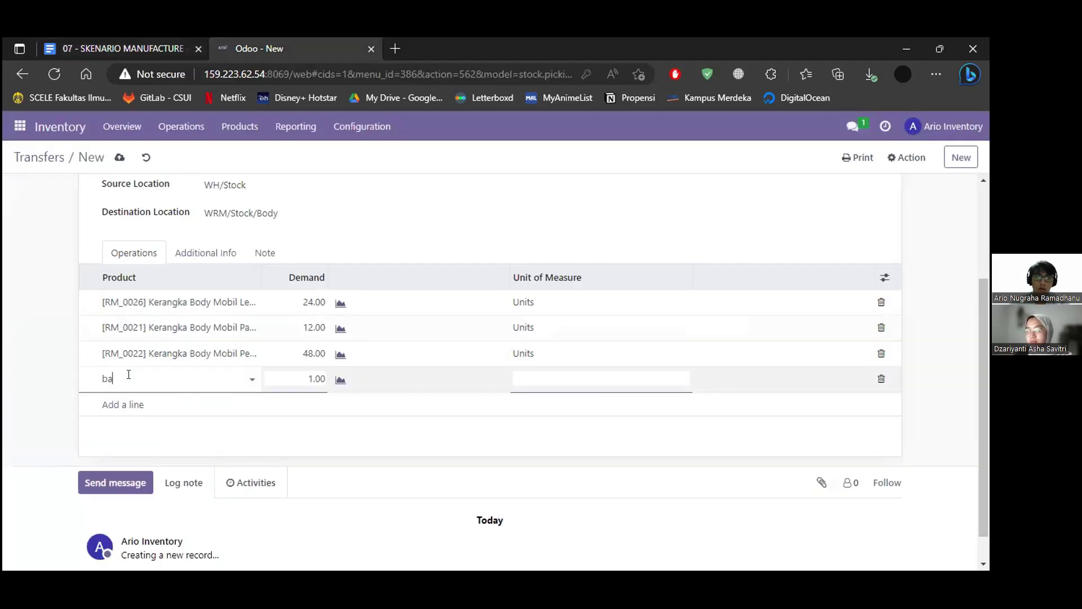
type("lok")
key("Return")
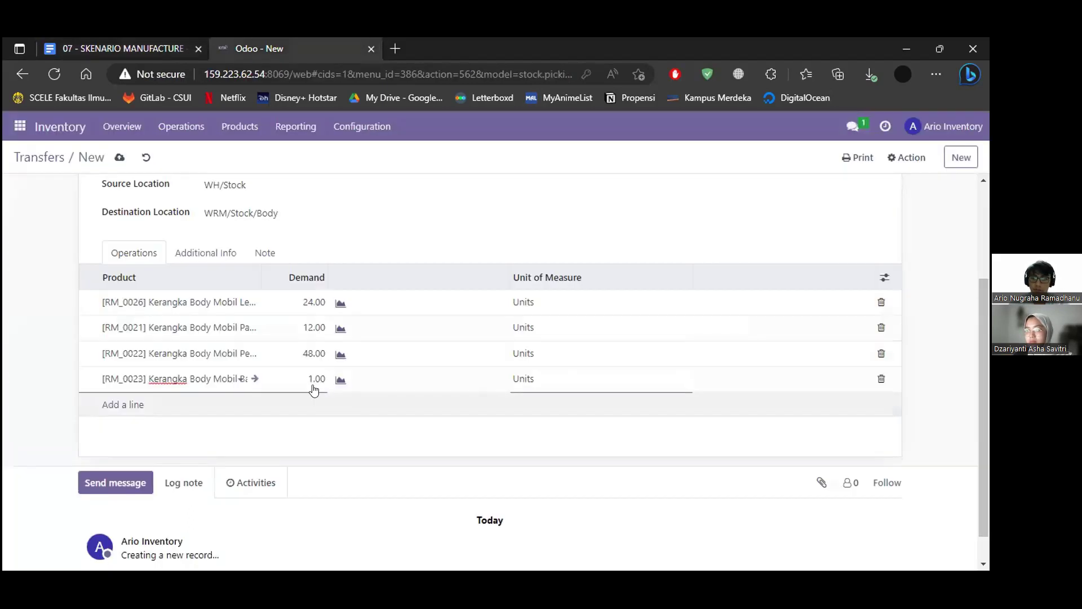
left_click(315, 385)
type("96")
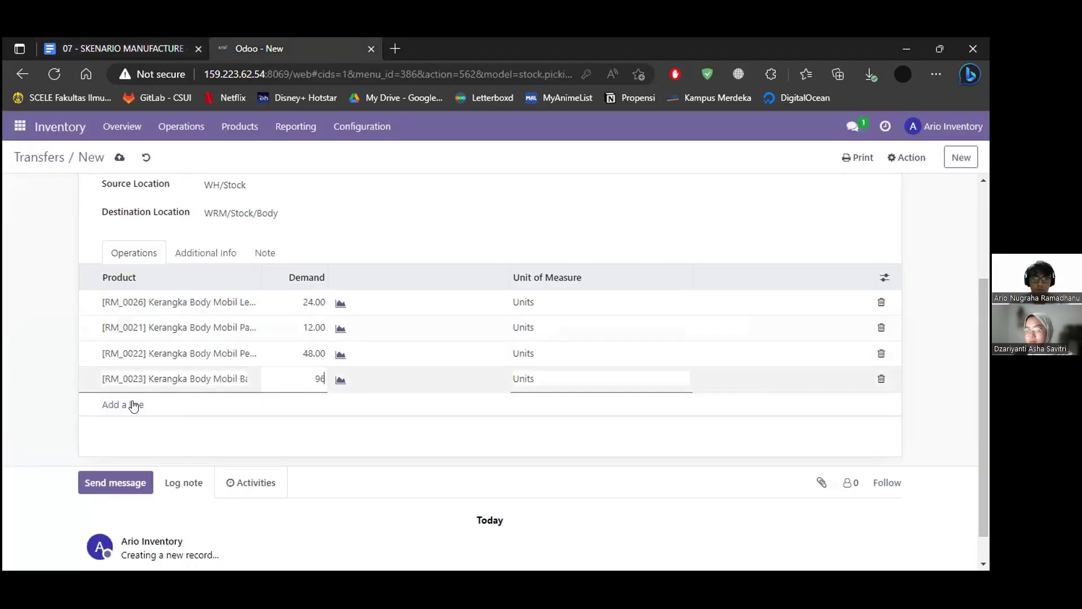
Step: Add a product line for Kerangka Body Mobil Kubus with a demand of 96
left_click(130, 402)
key("ctrl+Tab")
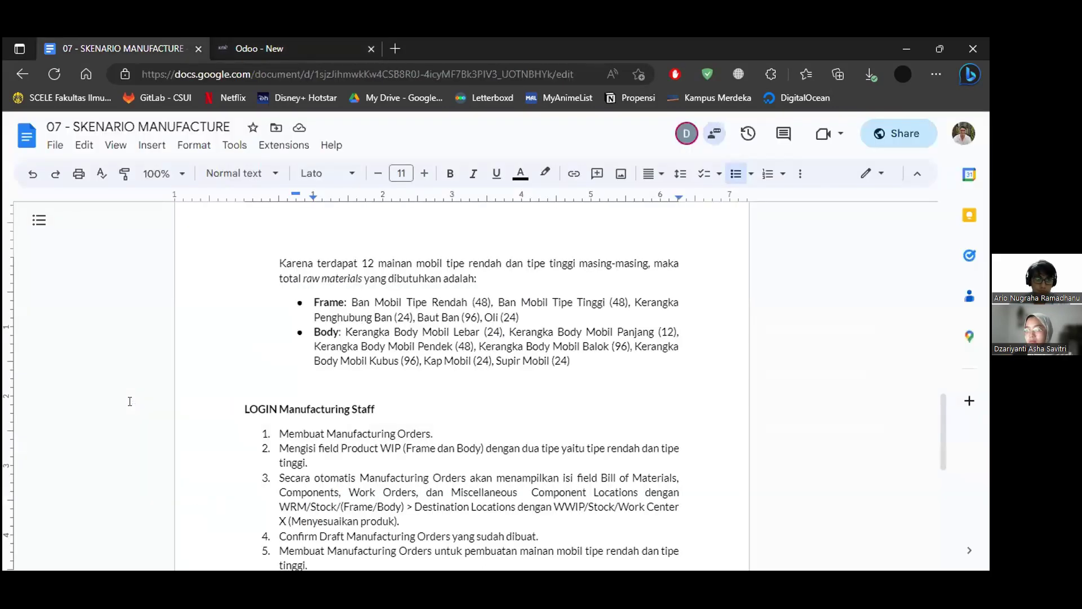
key("ctrl+Tab")
type("kubus")
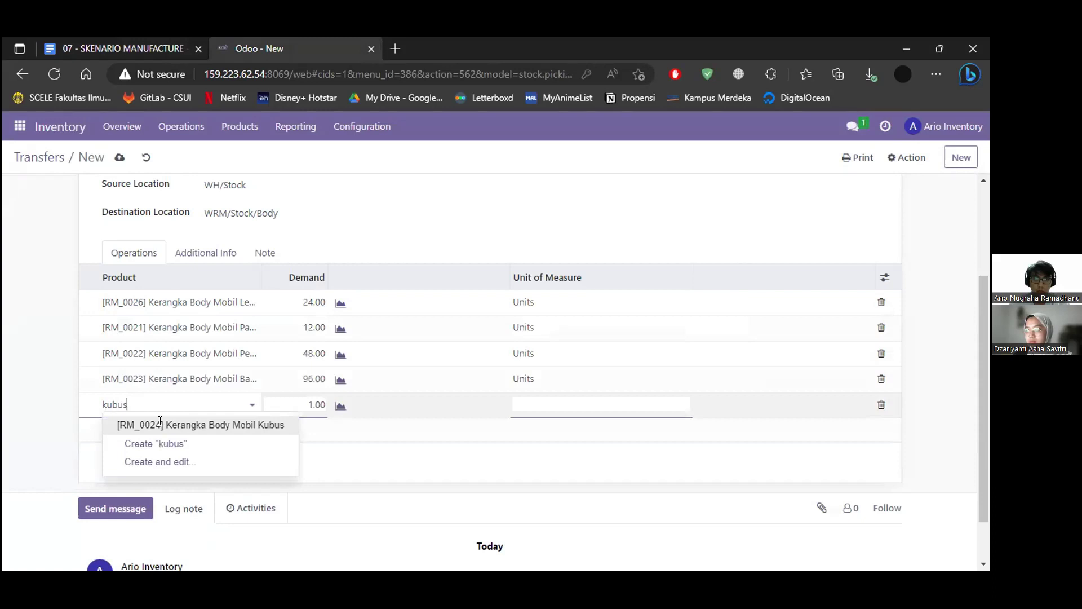
left_click(160, 423)
left_click(314, 403)
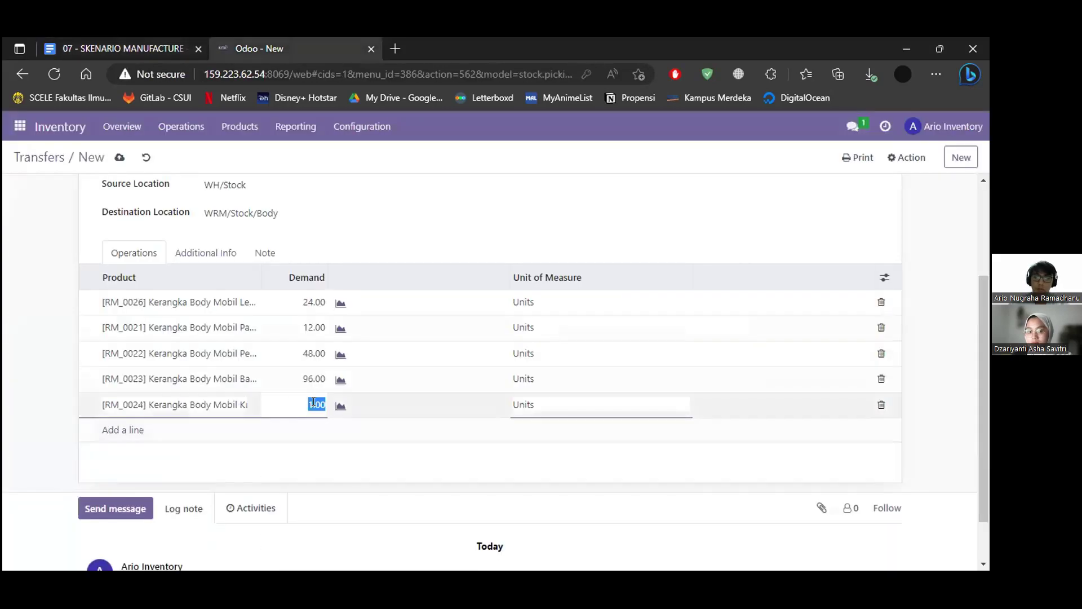
type("96")
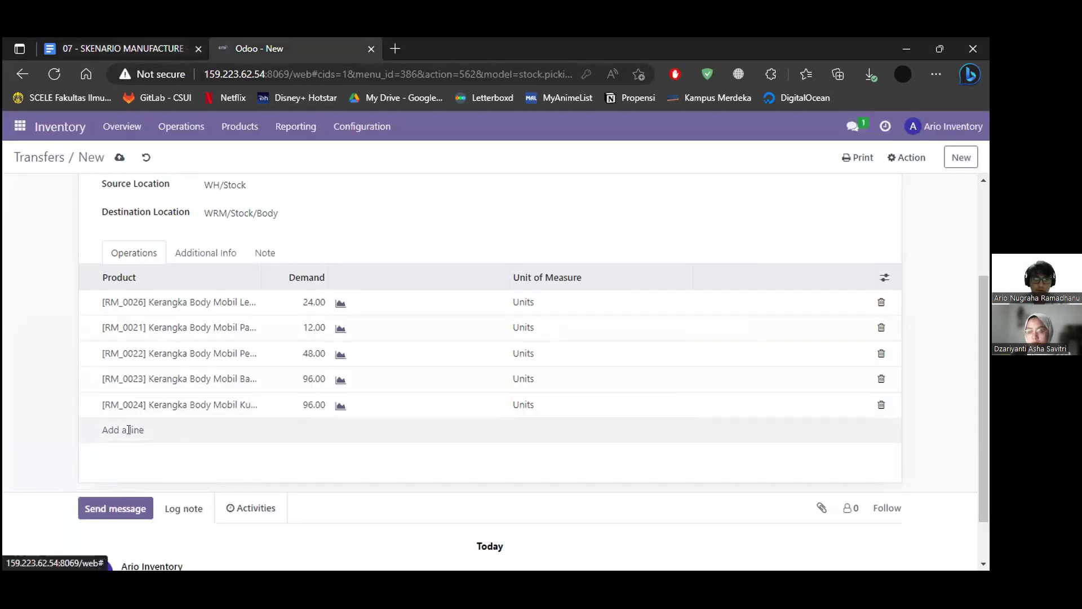
Step: Add a product line for Kap Mobil with a demand of 24, checking the quantity in the scenario document
left_click(128, 430)
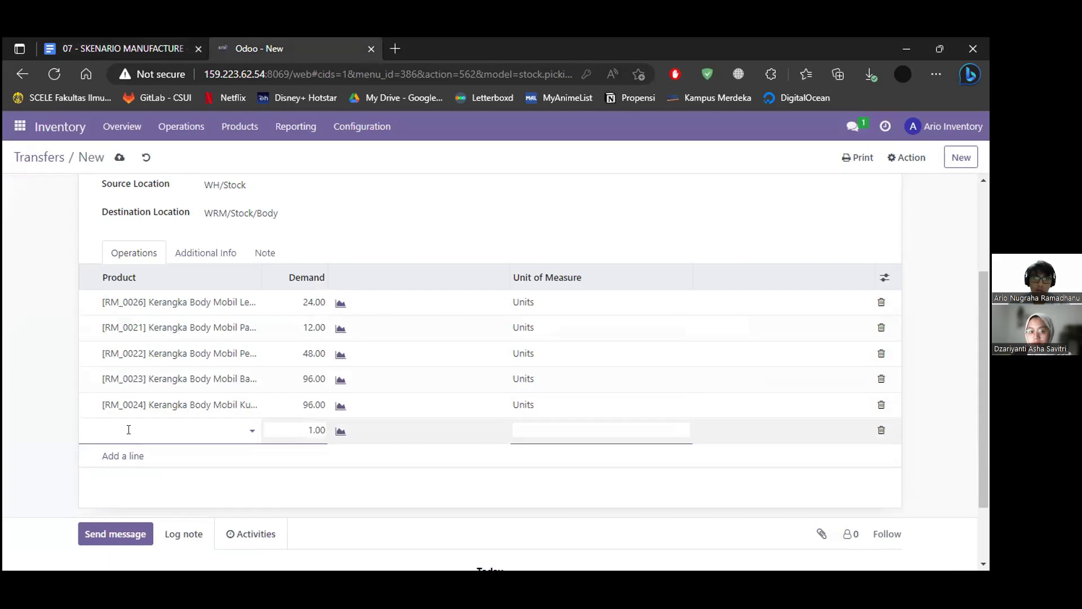
key("ctrl+Tab")
key("ctrl+Tab")
type("kap")
key("Return")
key("ctrl+Tab")
key("ctrl+Tab")
left_click(313, 426)
type("24")
Step: Add a product line for Supir Mobil with a demand of 24
left_click(127, 453)
type("supir")
key("Tab")
type("24")
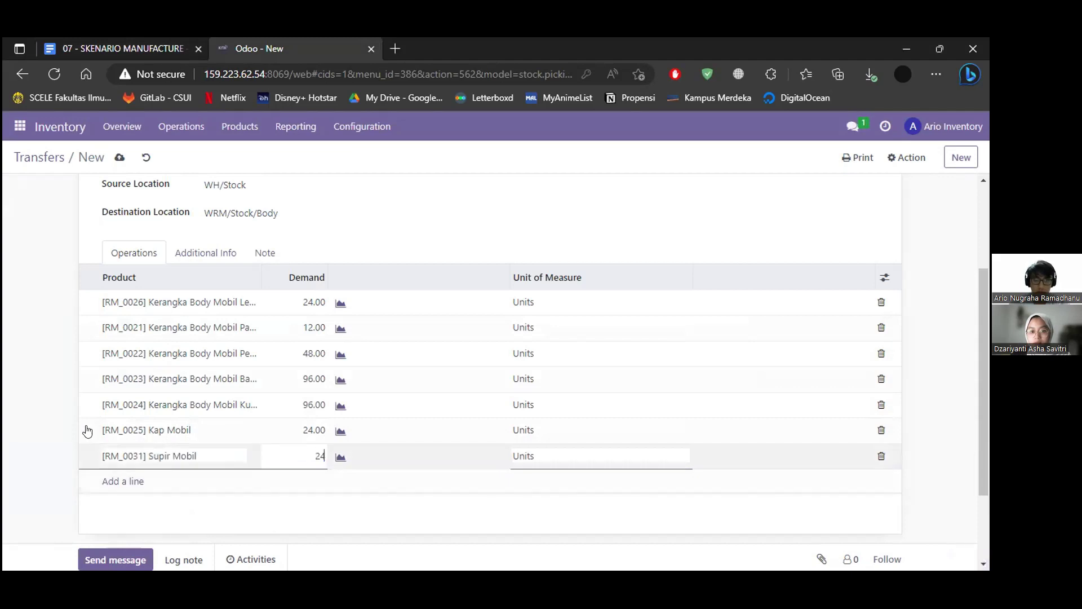
left_click(36, 418)
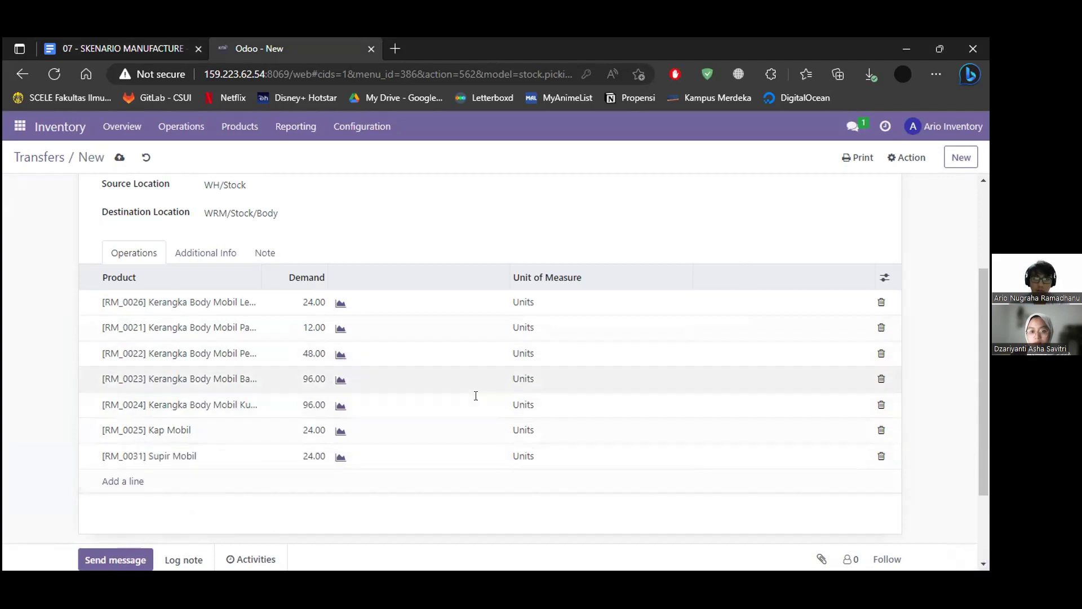
Step: Compare the transfer's product lines and demands with the Body totals in the scenario document
scroll(546, 359, "up", 1)
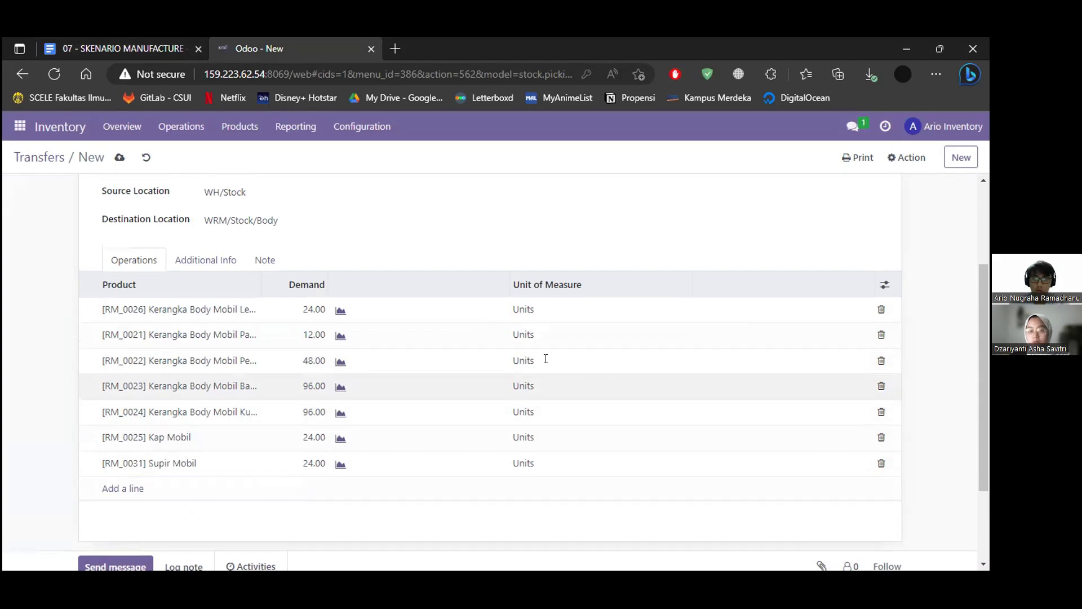
scroll(545, 358, "up", 1)
key("ctrl+Tab")
key("ctrl+Tab")
key("ctrl+Tab")
scroll(522, 374, "down", 1)
key("ctrl+Tab")
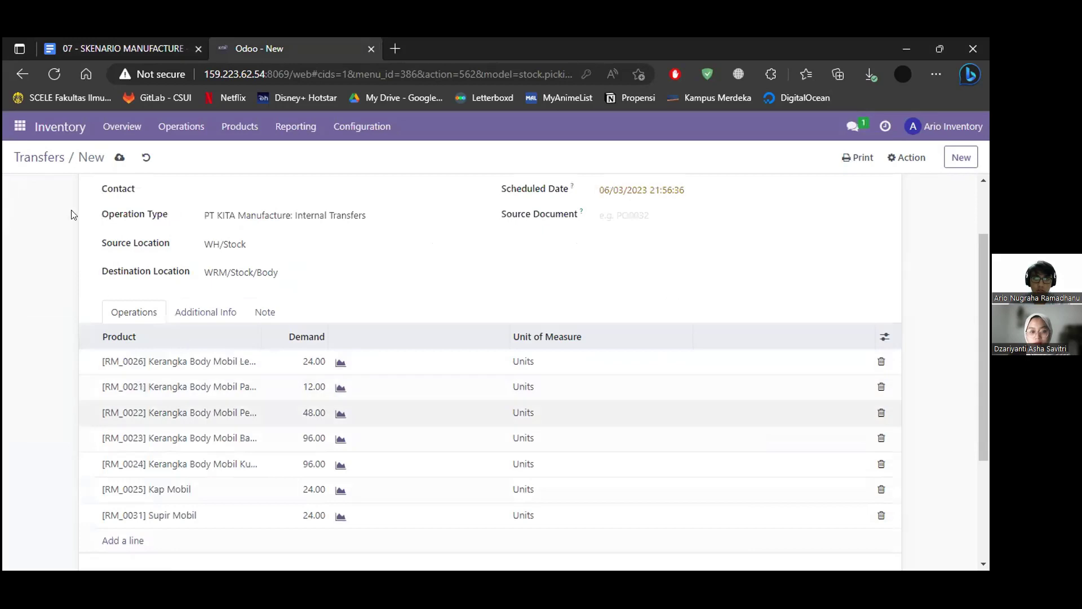
Step: Mark the Body transfer as to do, validate it as an immediate transfer of all quantities, and return to the transfers list
scroll(68, 207, "up", 2)
left_click(55, 182)
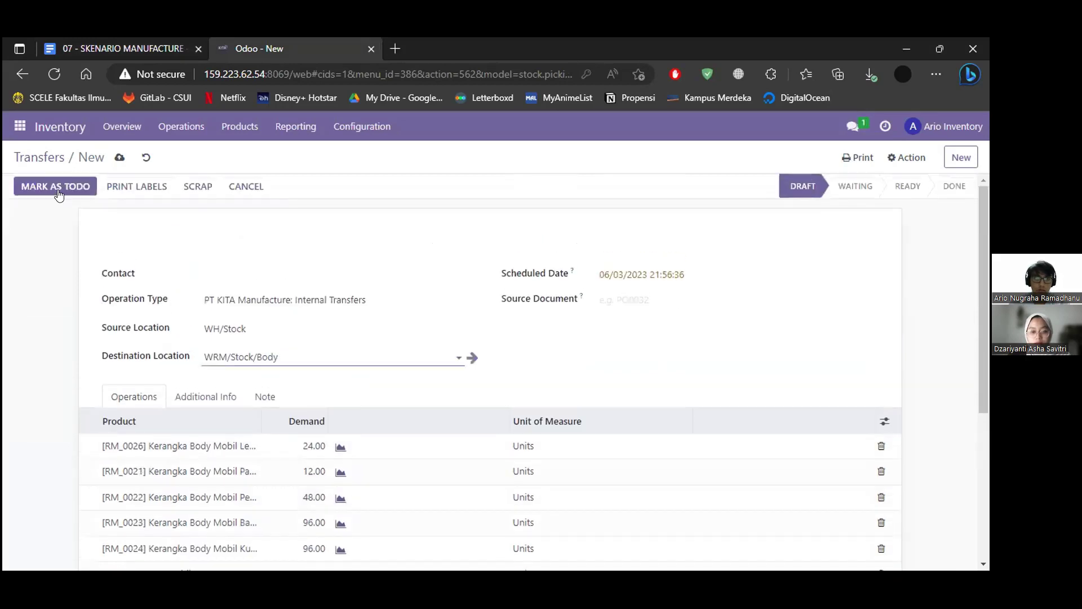
scroll(420, 234, "down", 2)
scroll(399, 237, "up", 2)
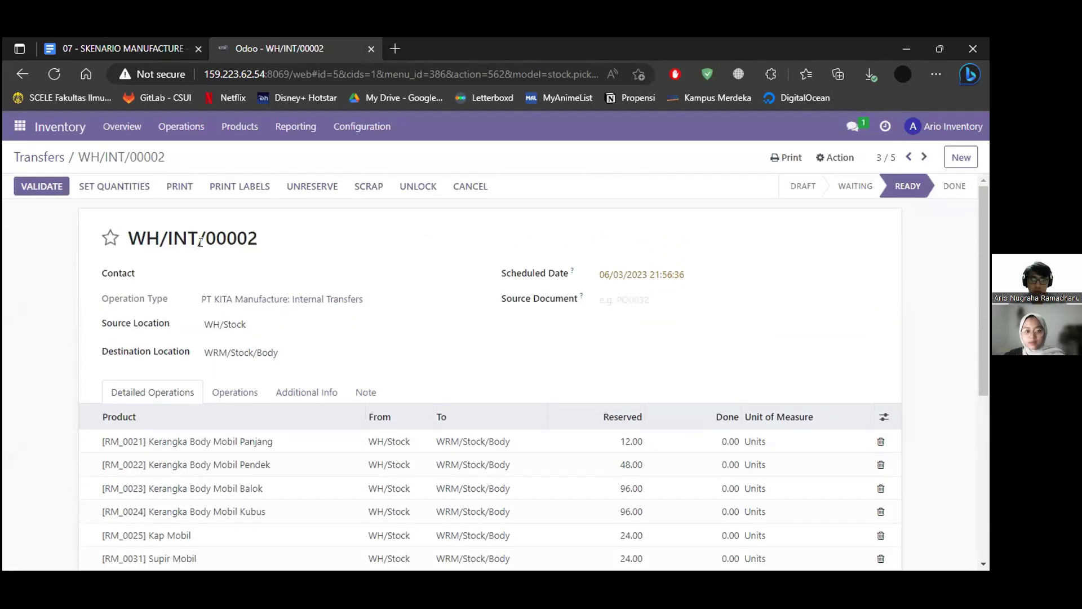
left_click(53, 190)
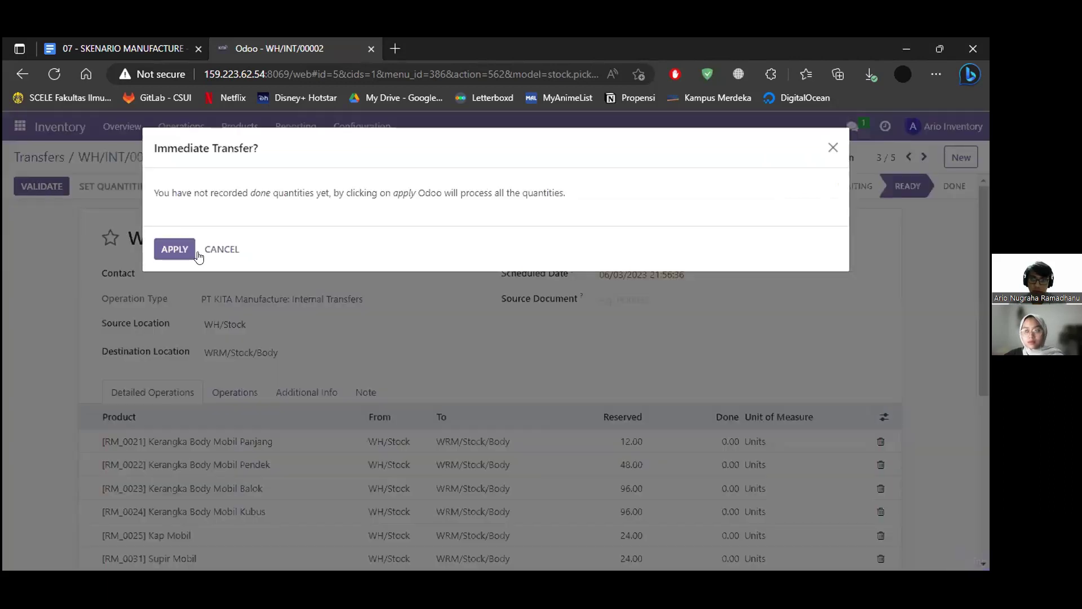
left_click(184, 244)
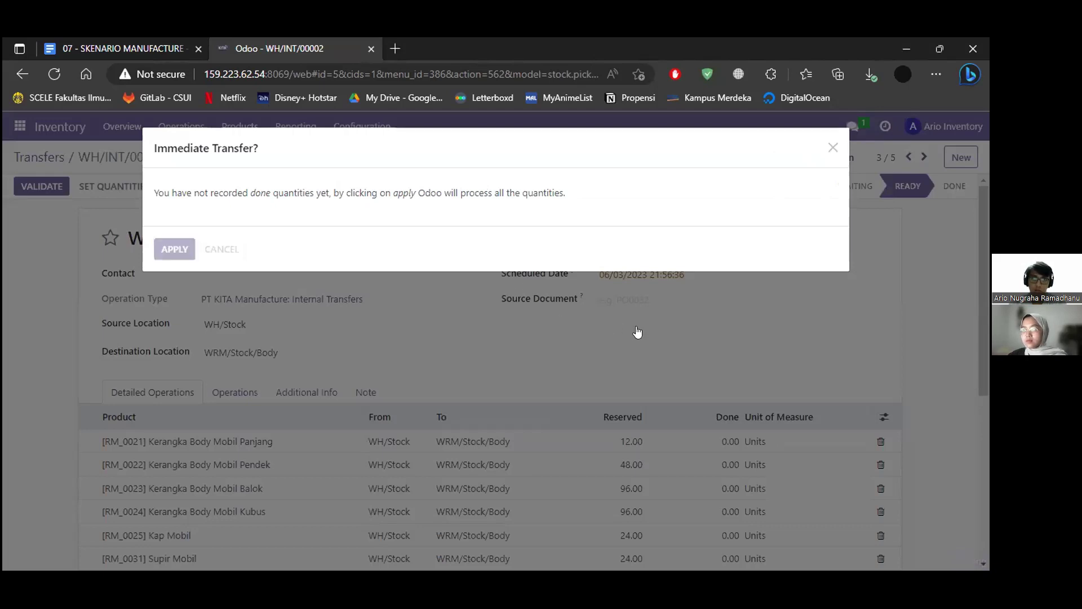
scroll(642, 333, "down", 2)
scroll(598, 361, "up", 2)
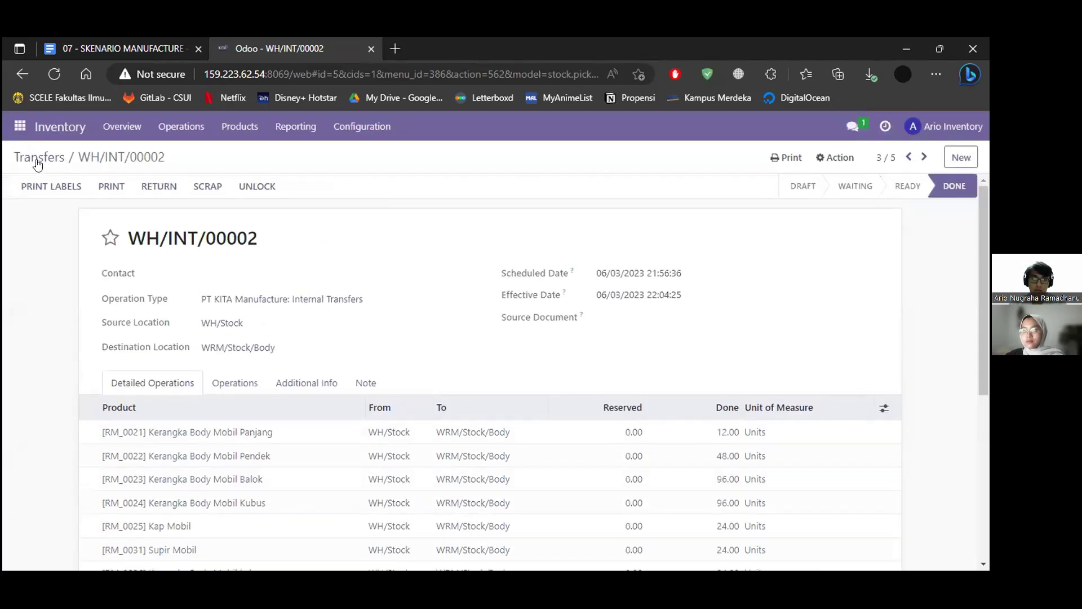
left_click(44, 165)
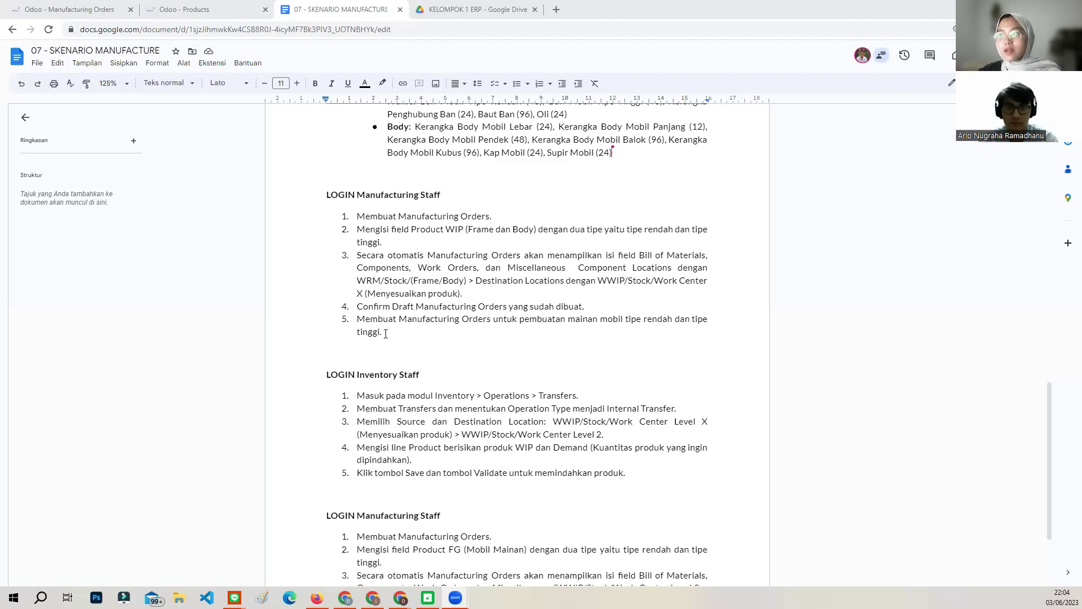
Step: Create a new manufacturing order for the product [WIP_001] Frame Ban Rendah
scroll(390, 369, "up", 1)
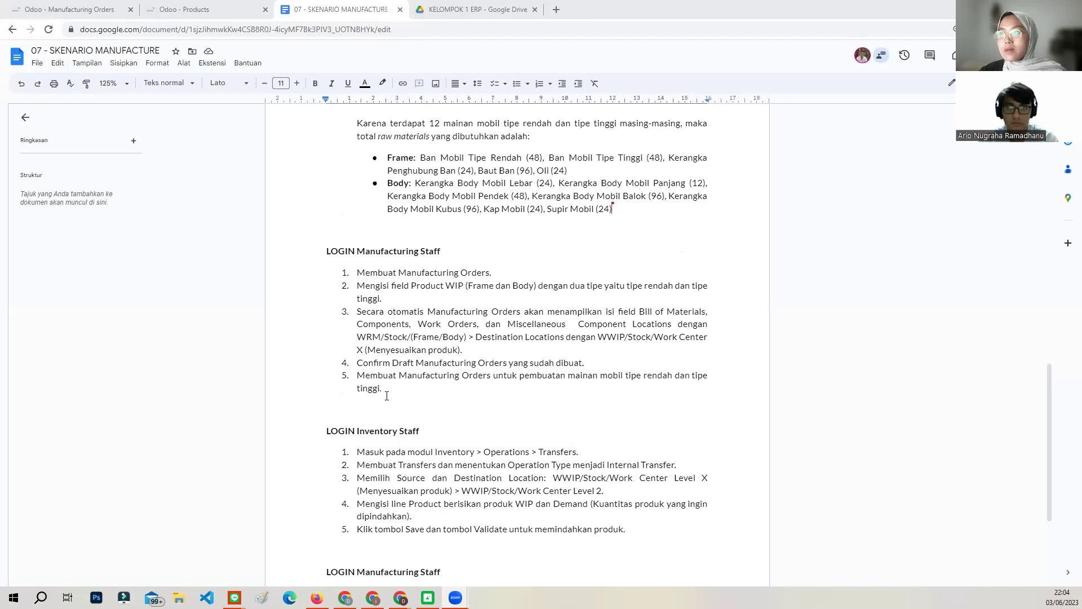
left_click(88, 12)
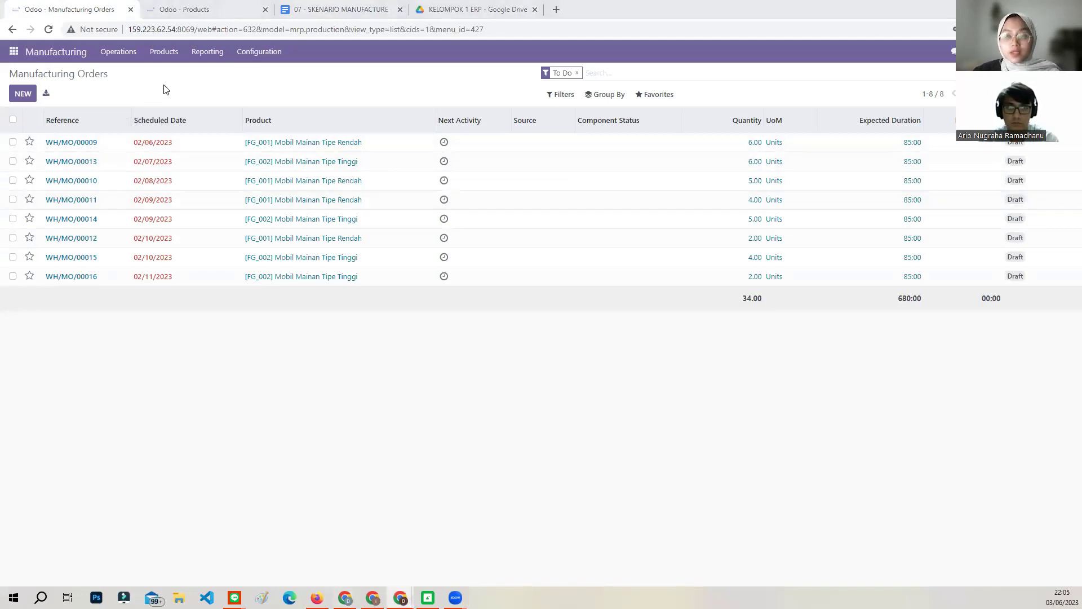
left_click(118, 51)
left_click(125, 75)
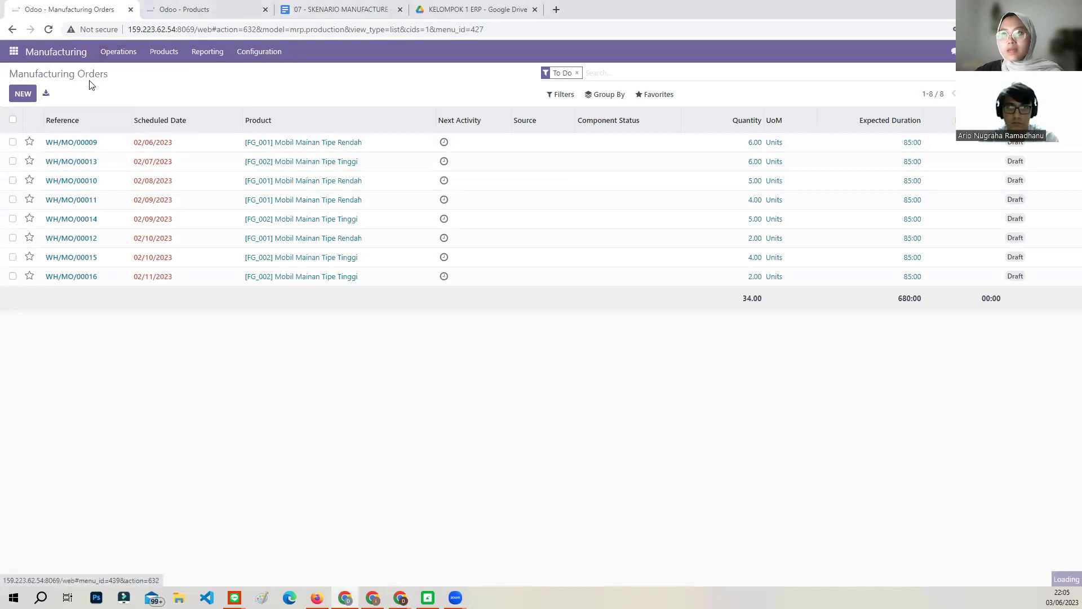
left_click(24, 94)
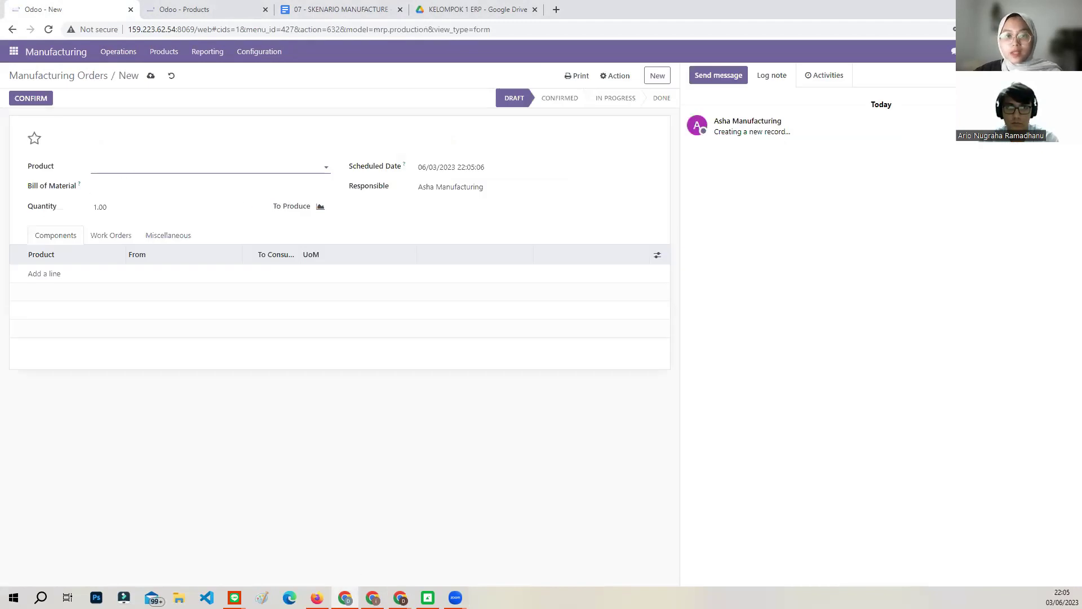
left_click(118, 168)
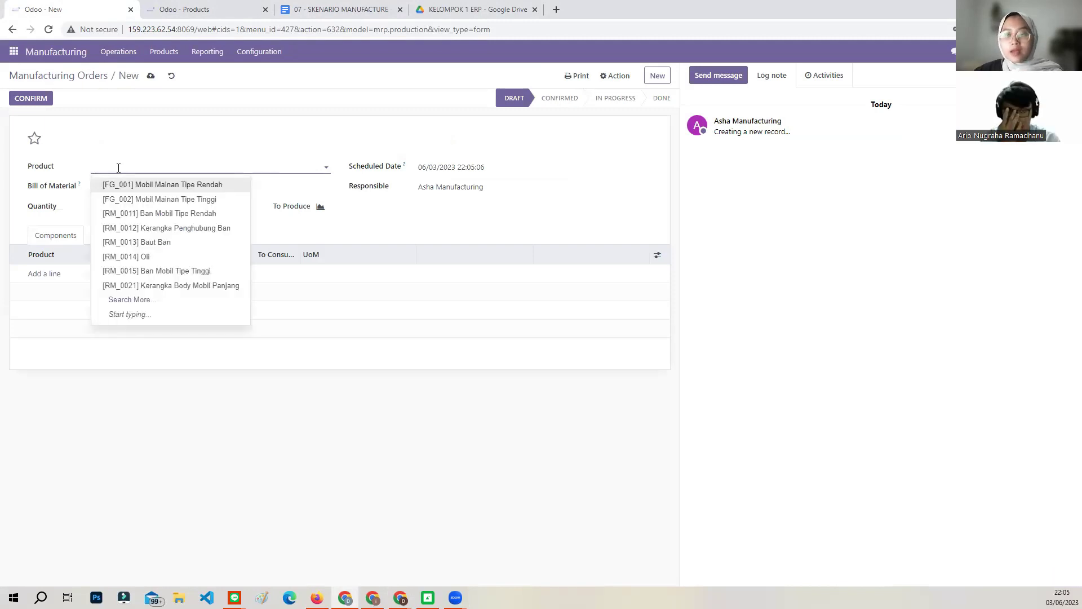
type("f")
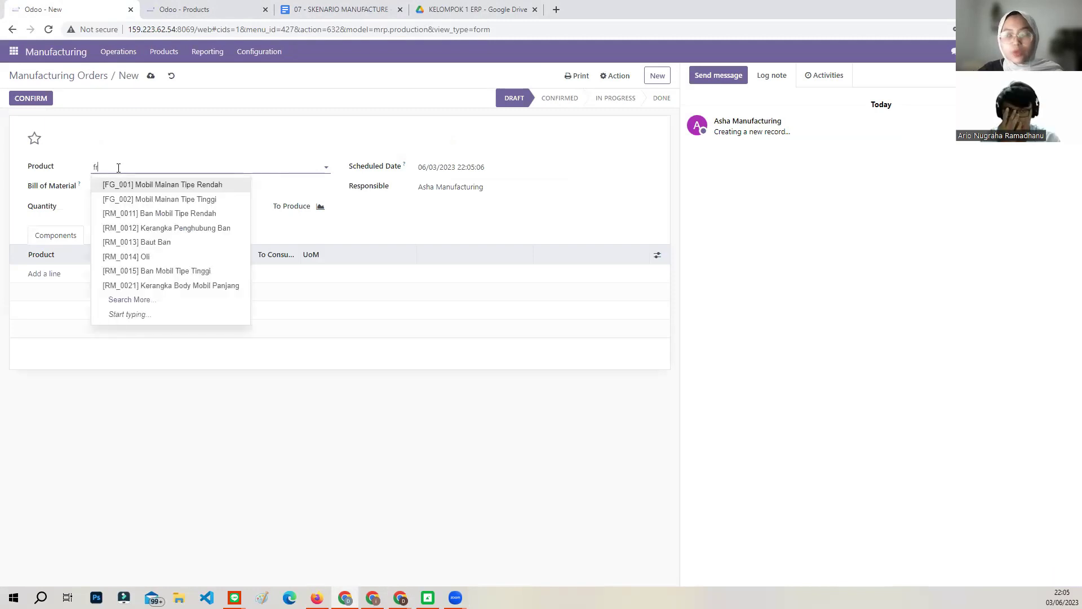
type("r")
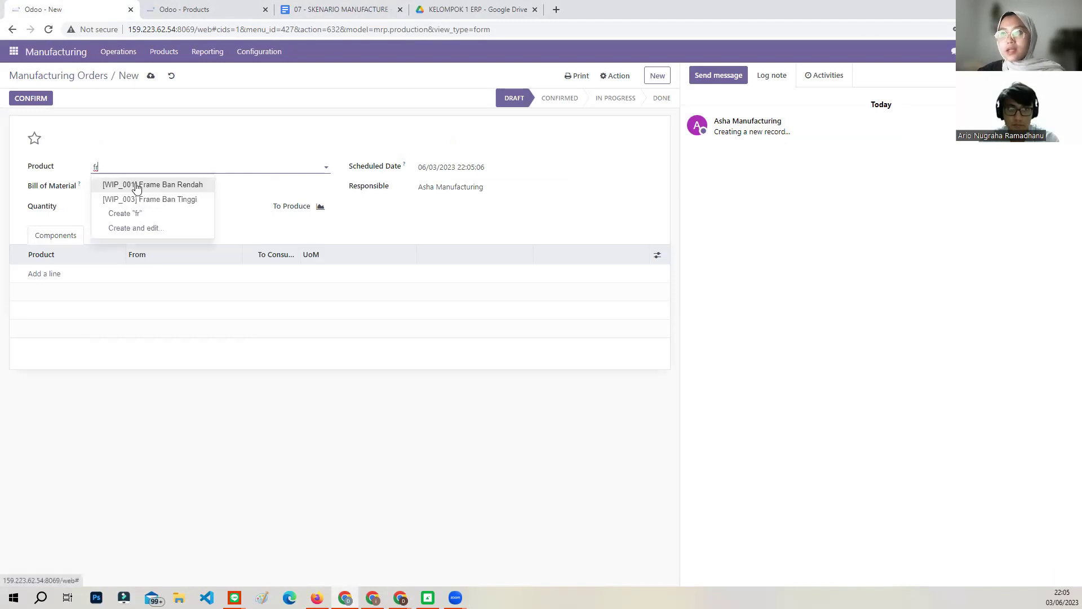
left_click(137, 185)
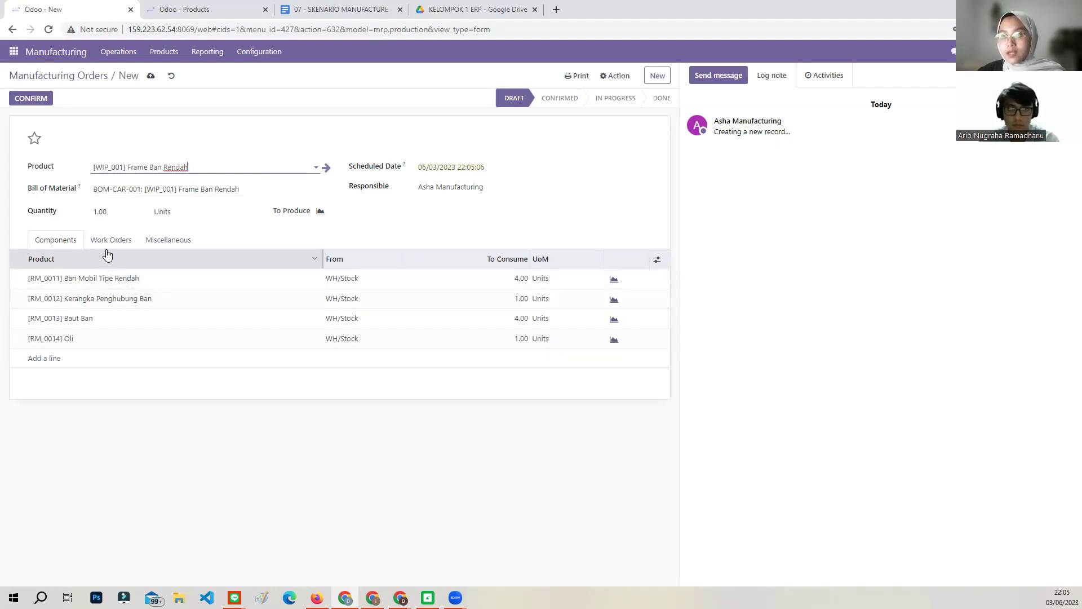
Step: Set the Frame Ban Rendah order's quantity to 12 and check its work orders
left_click(87, 213)
type("12")
left_click(141, 439)
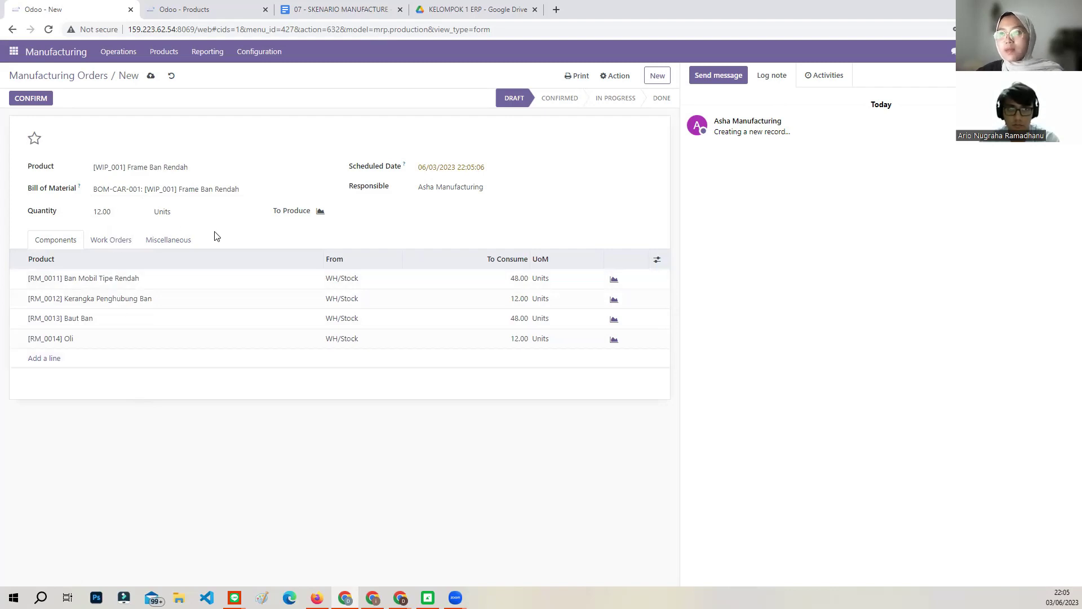
left_click(97, 245)
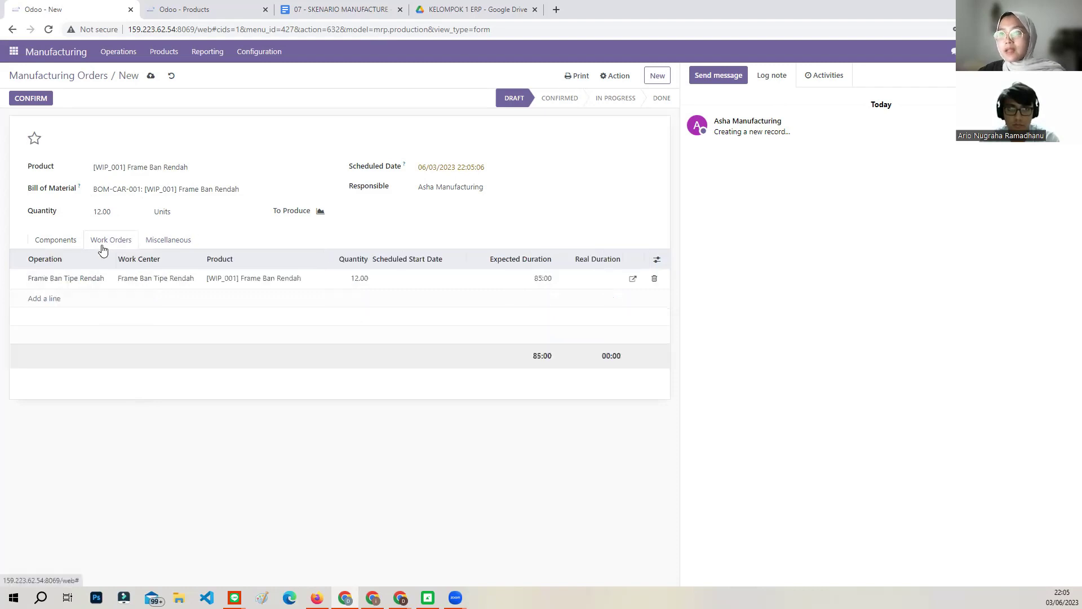
Step: Set the order's components location to WRM/Stock/Frame and its finished products location to WWIP/Stock/Work Center 0 Rendah
left_click(163, 242)
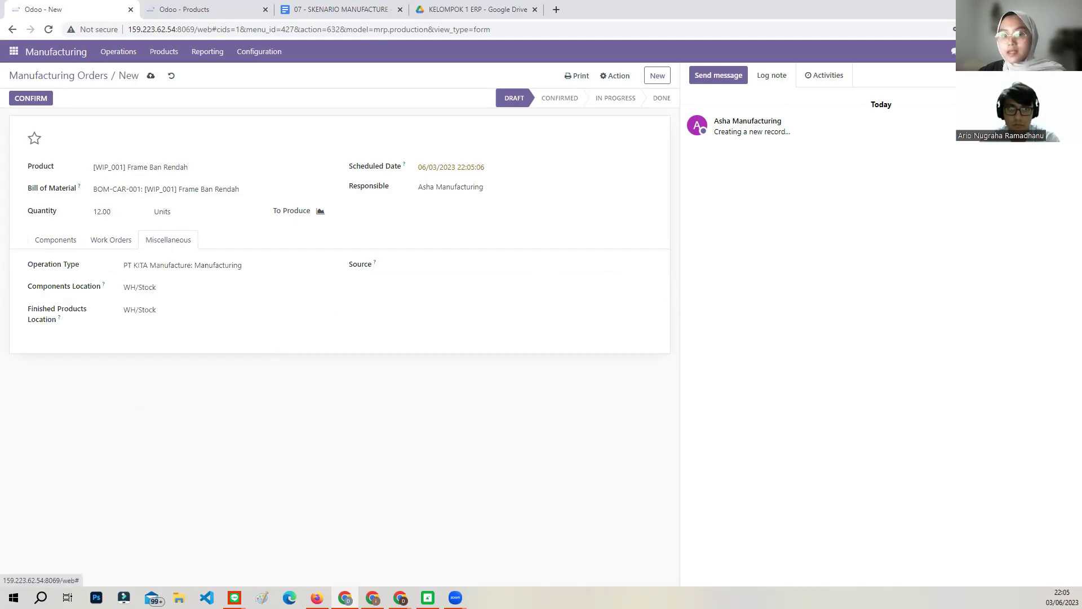
left_click(175, 287)
left_click_drag(195, 286, 124, 285)
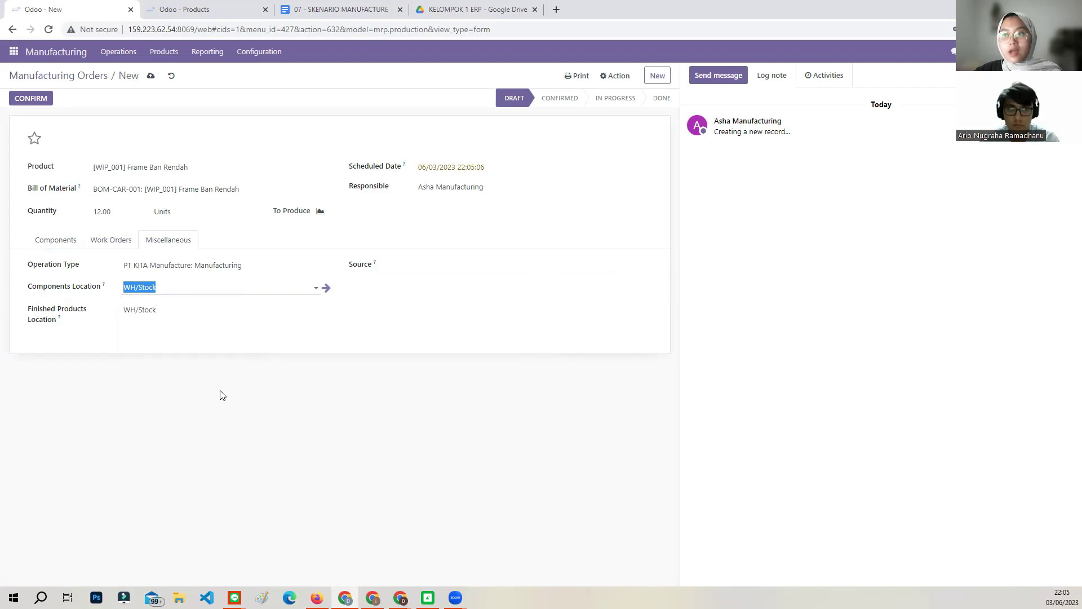
type("WR")
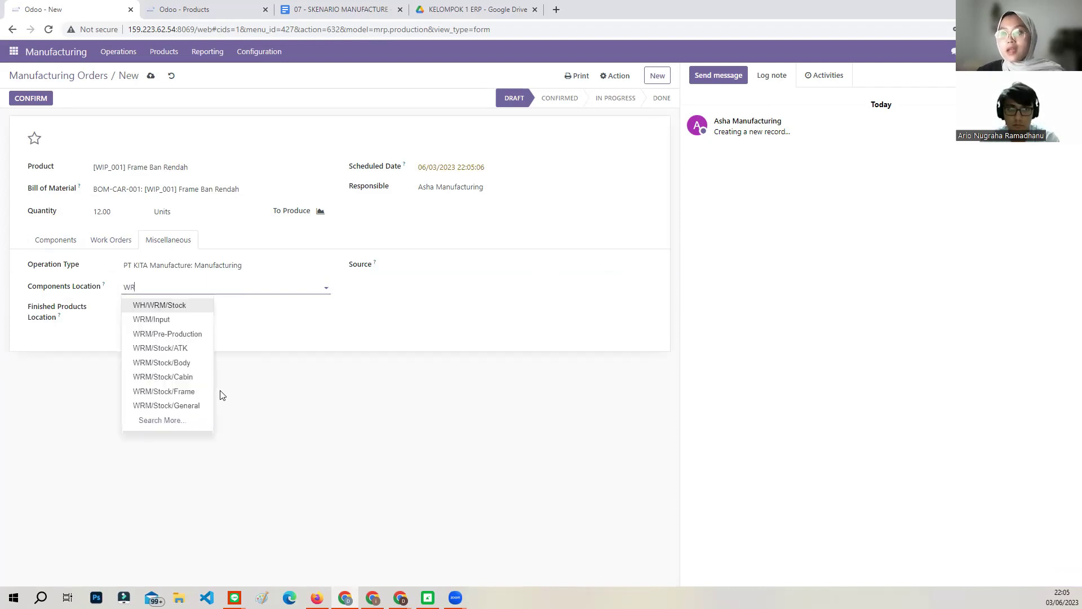
left_click(191, 398)
left_click(127, 308)
left_click_drag(156, 309, 108, 314)
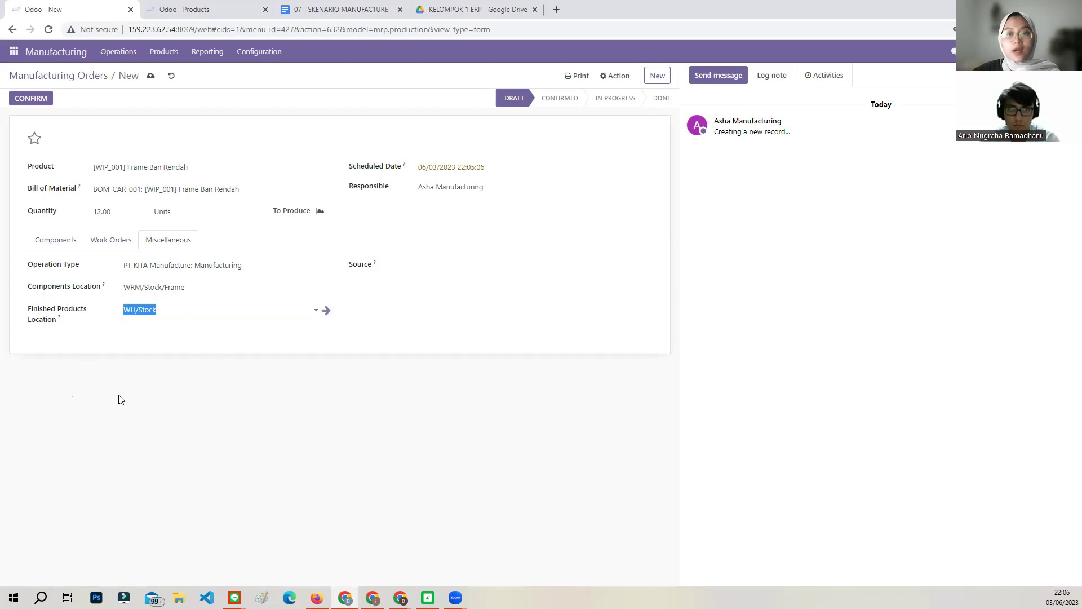
type("WW")
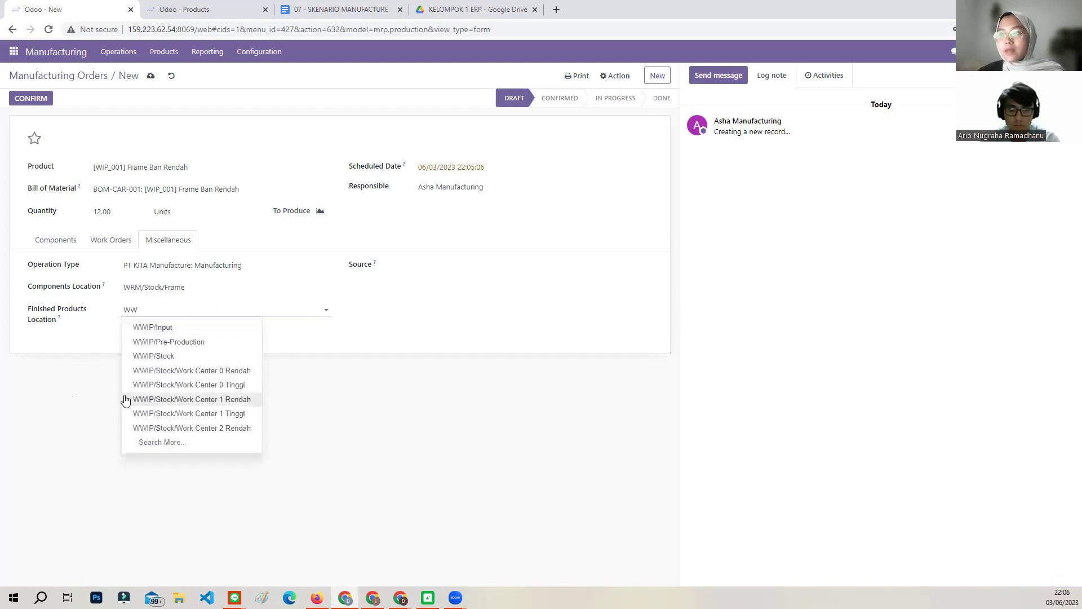
left_click(221, 371)
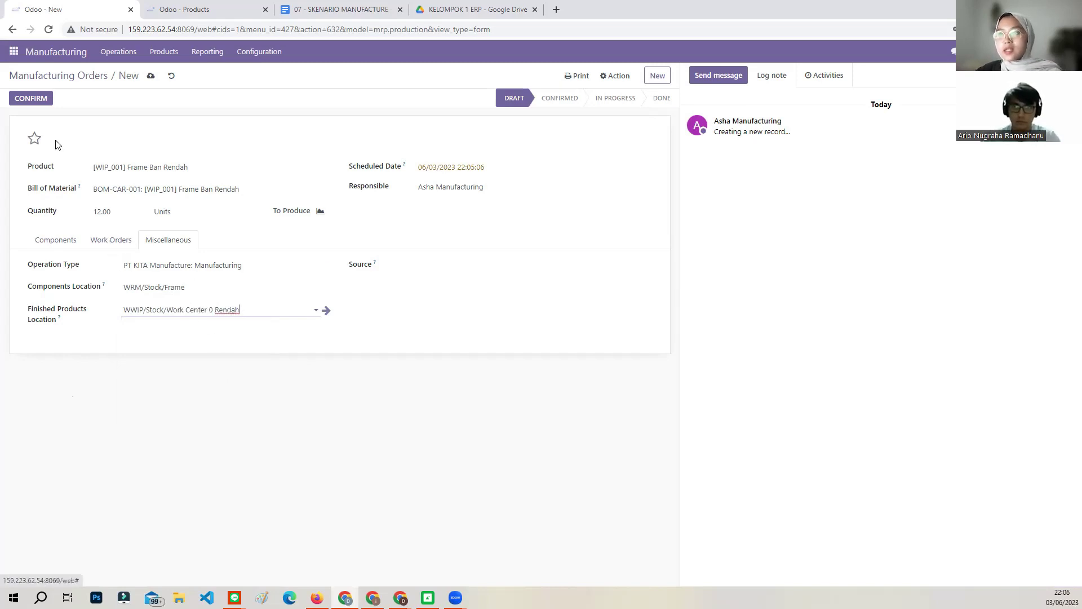
Step: Confirm the Frame Ban Rendah order and mark it as done with immediate production, returning to the manufacturing orders list
left_click(34, 102)
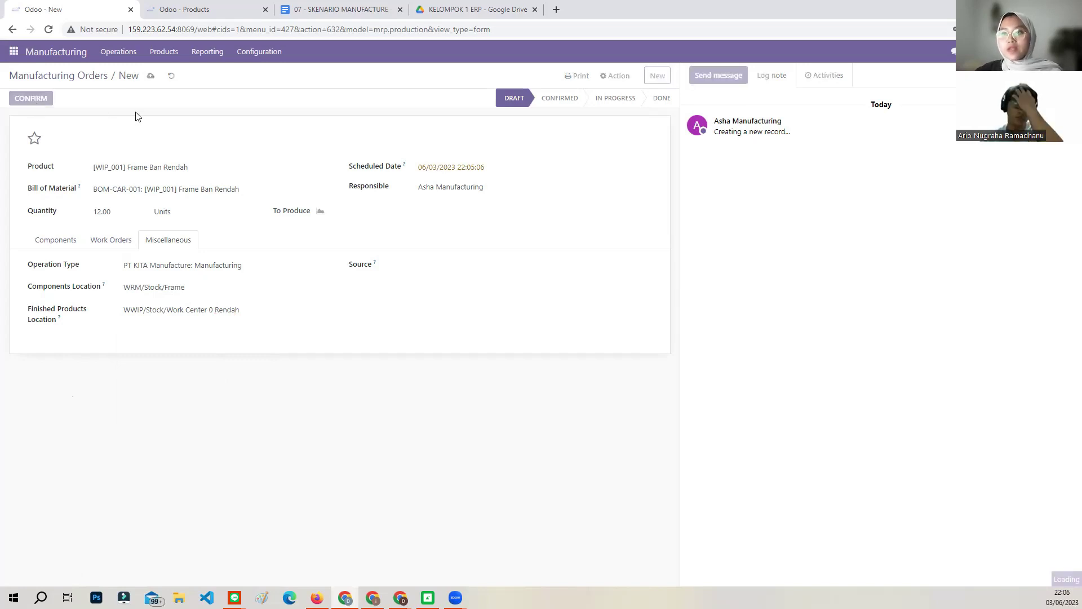
left_click(112, 239)
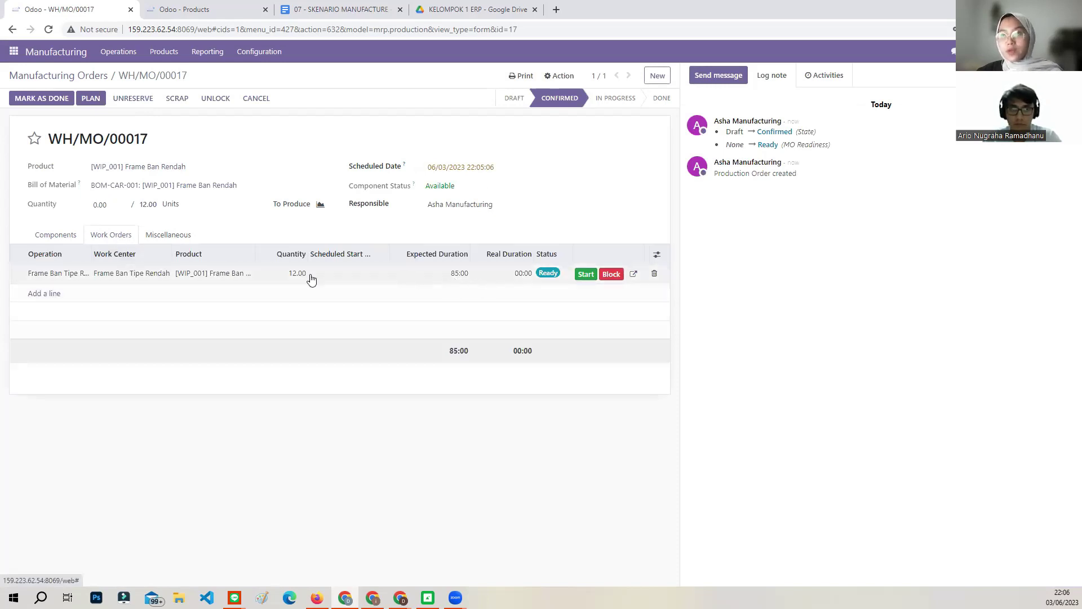
left_click(49, 100)
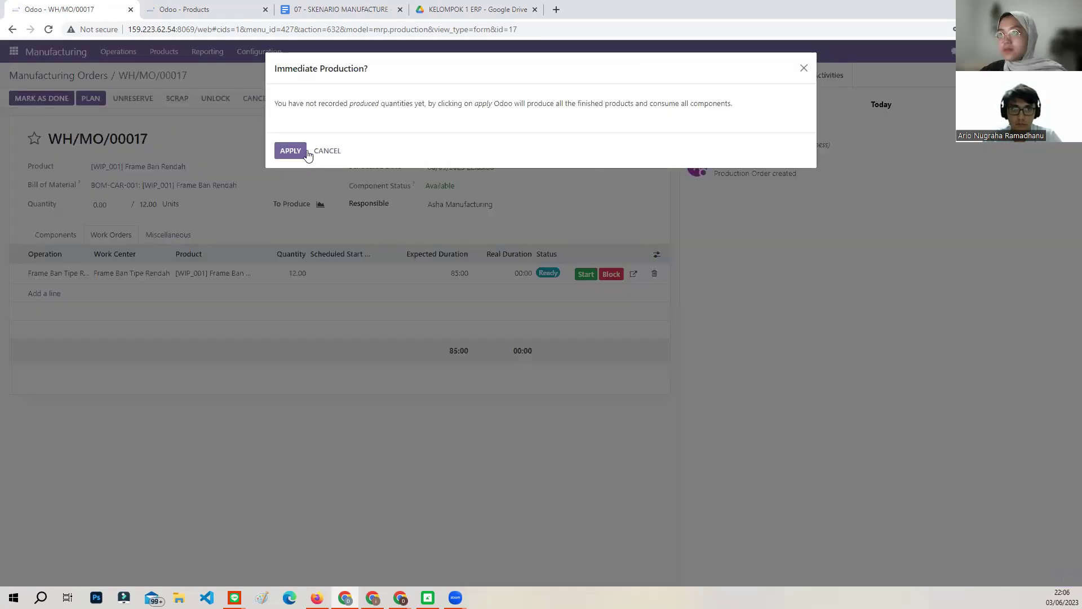
left_click(288, 158)
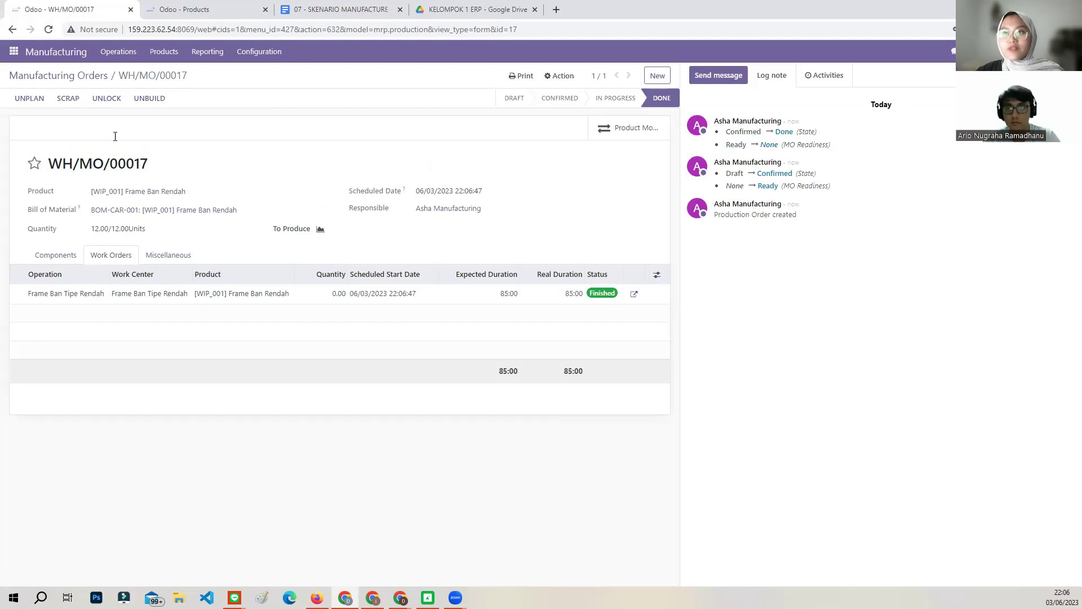
left_click(58, 75)
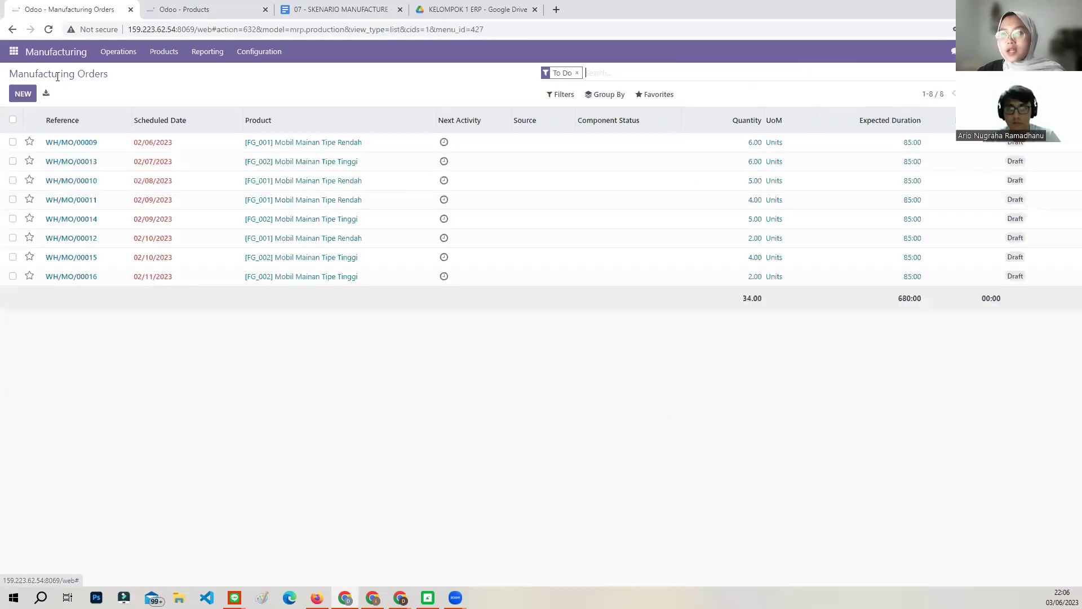
Step: Start a new manufacturing order for the product [WIP_002] Body Mobil Rendah
left_click(20, 94)
left_click(145, 167)
type("body")
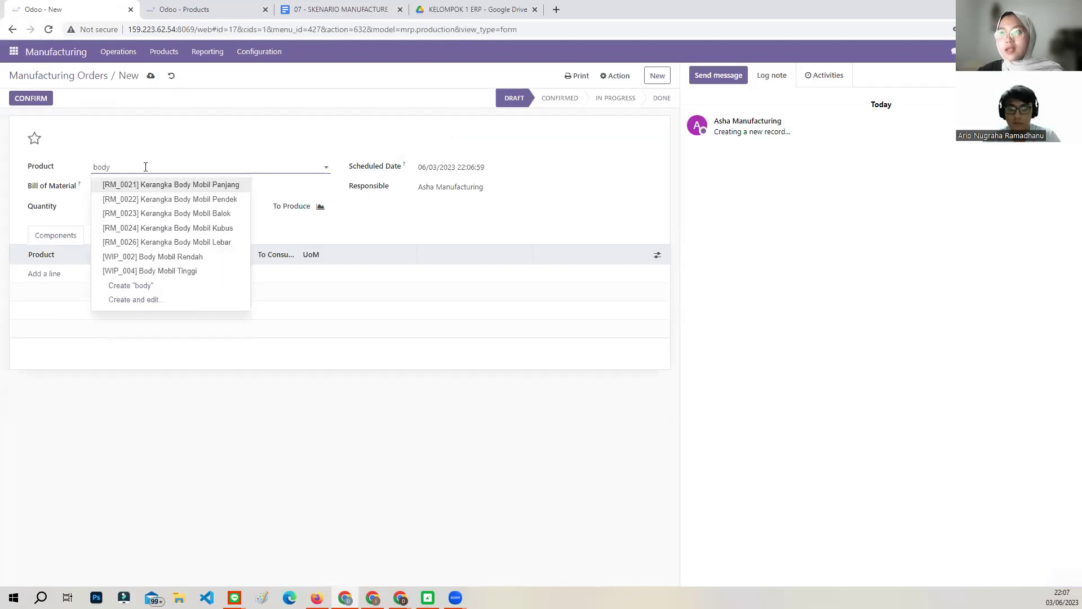
left_click(175, 258)
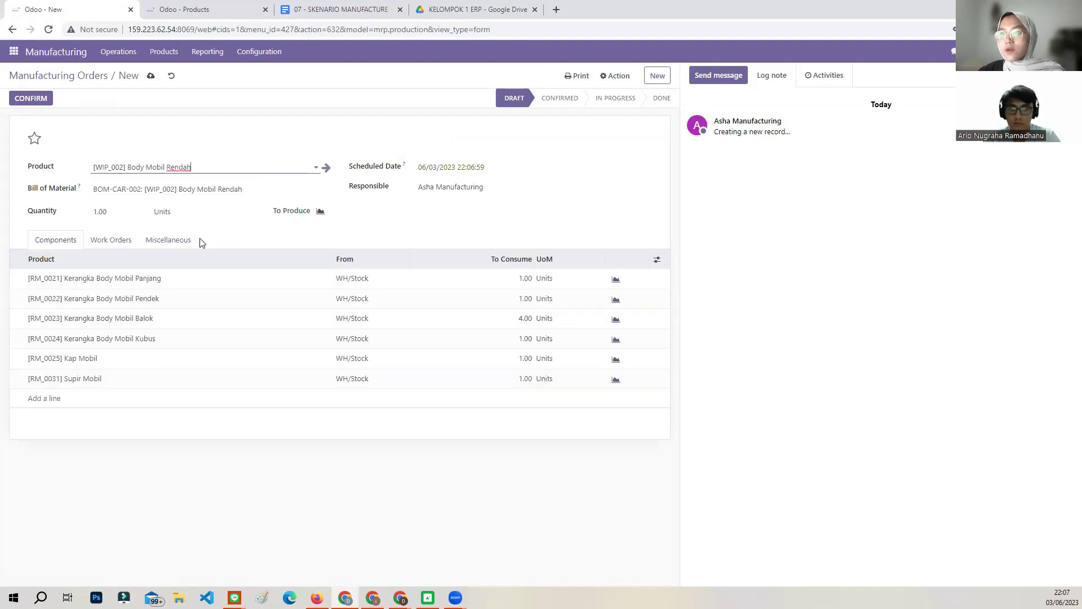
Step: Set the Body order's components location to WH/WRM/Stock/Body and its finished products location to WWIP/Stock/Work Center 1 Rendah
left_click(110, 241)
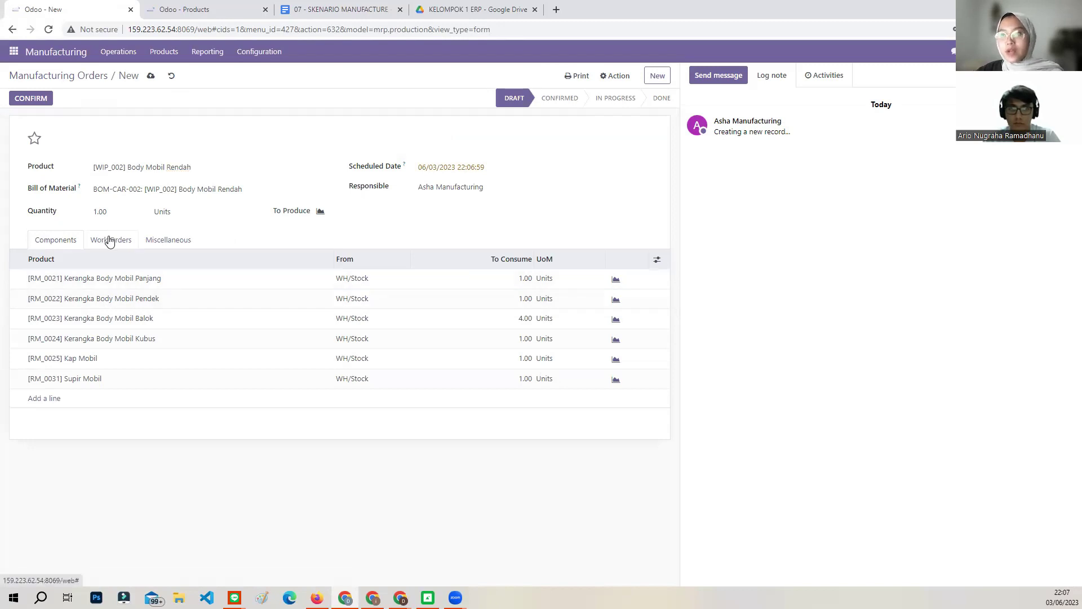
left_click(175, 244)
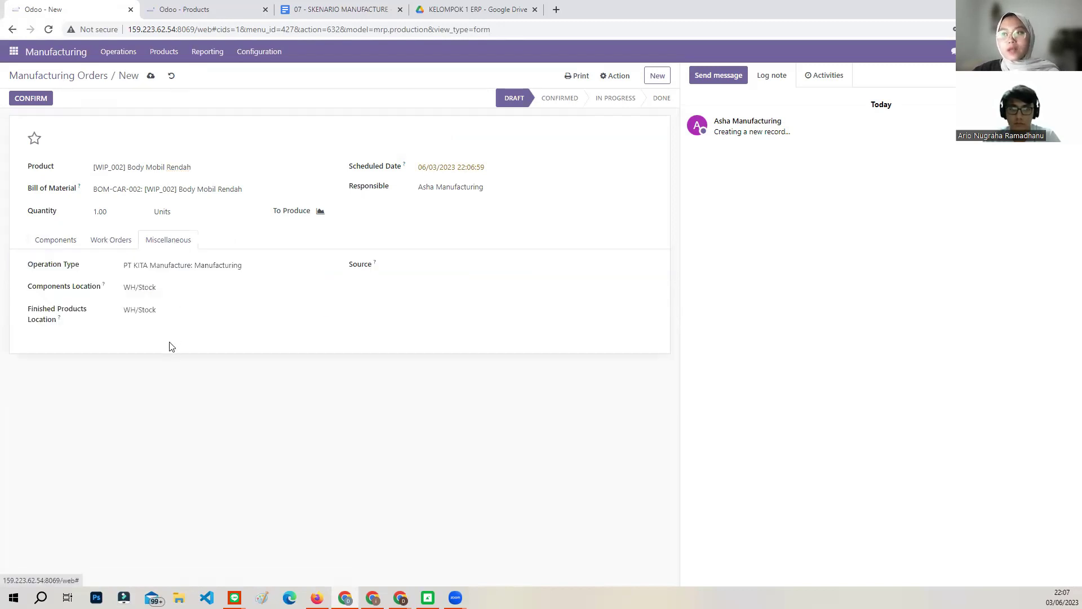
left_click(169, 287)
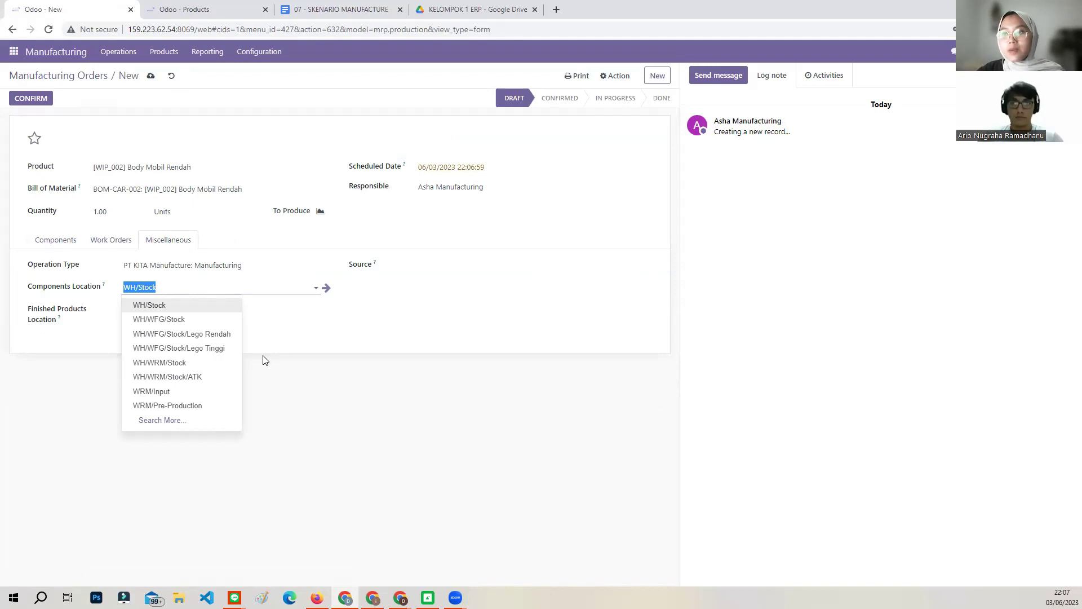
type("WR")
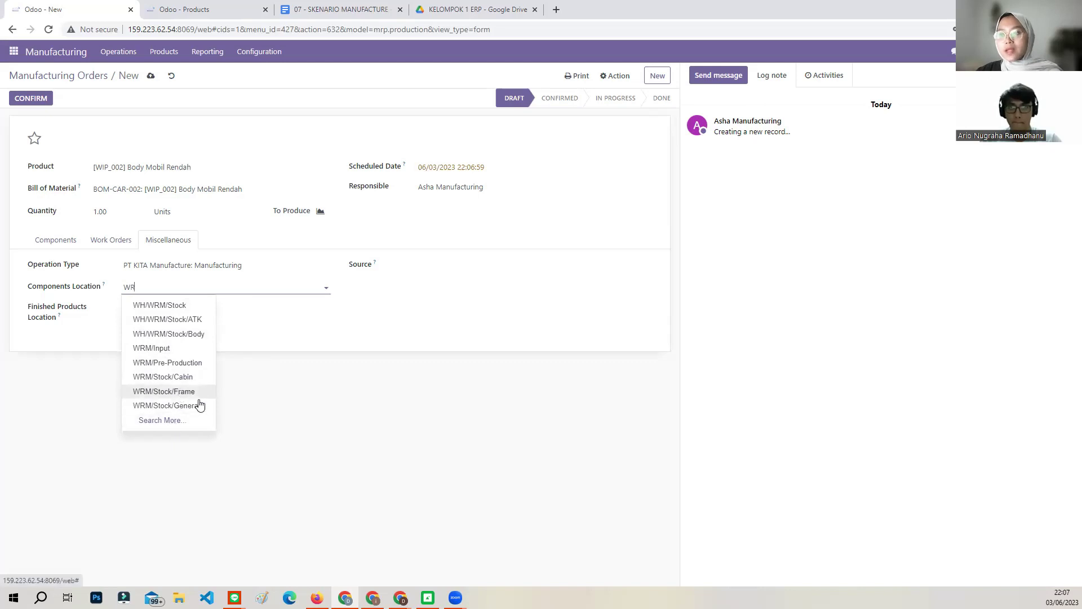
left_click(171, 422)
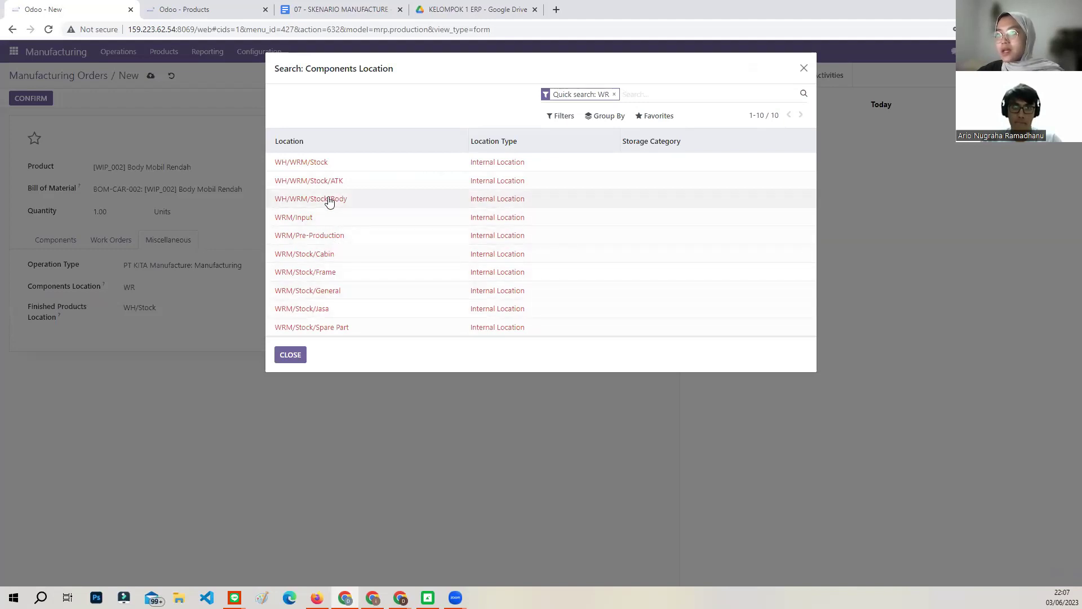
left_click(302, 354)
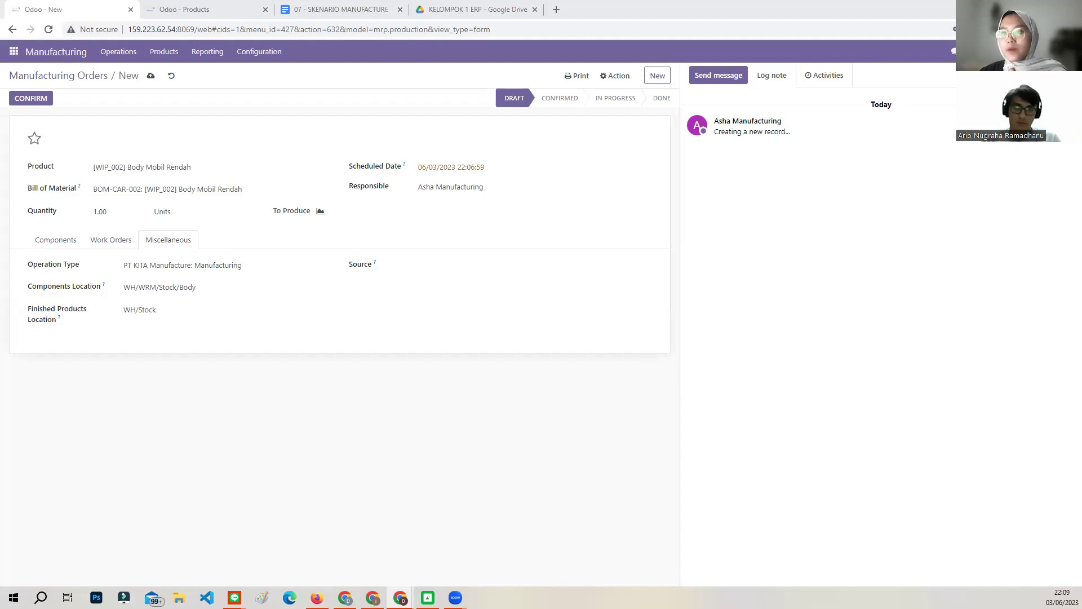
left_click(174, 310)
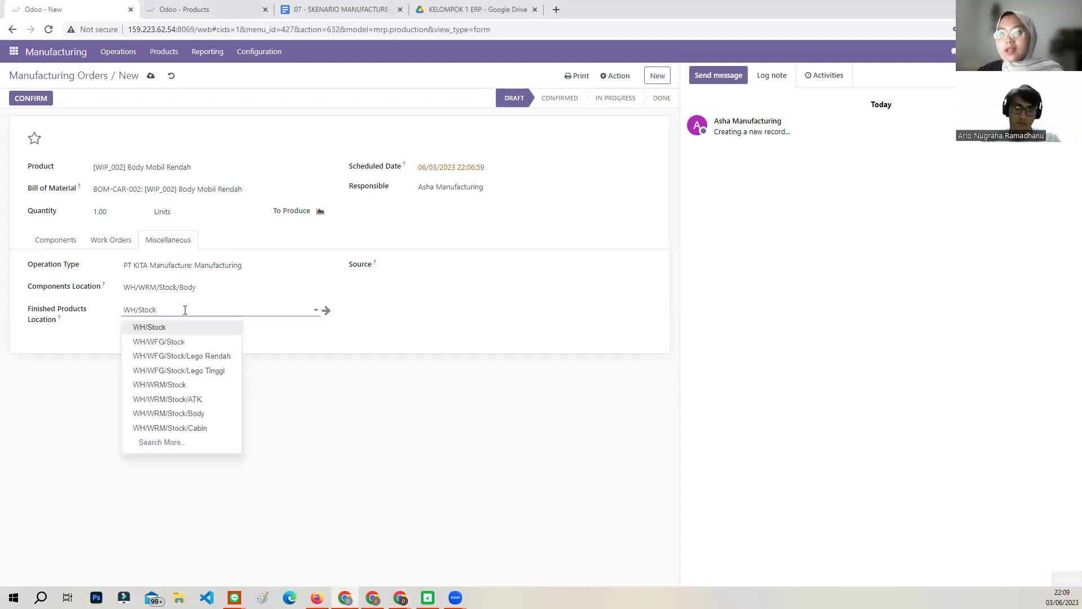
left_click_drag(197, 311, 120, 320)
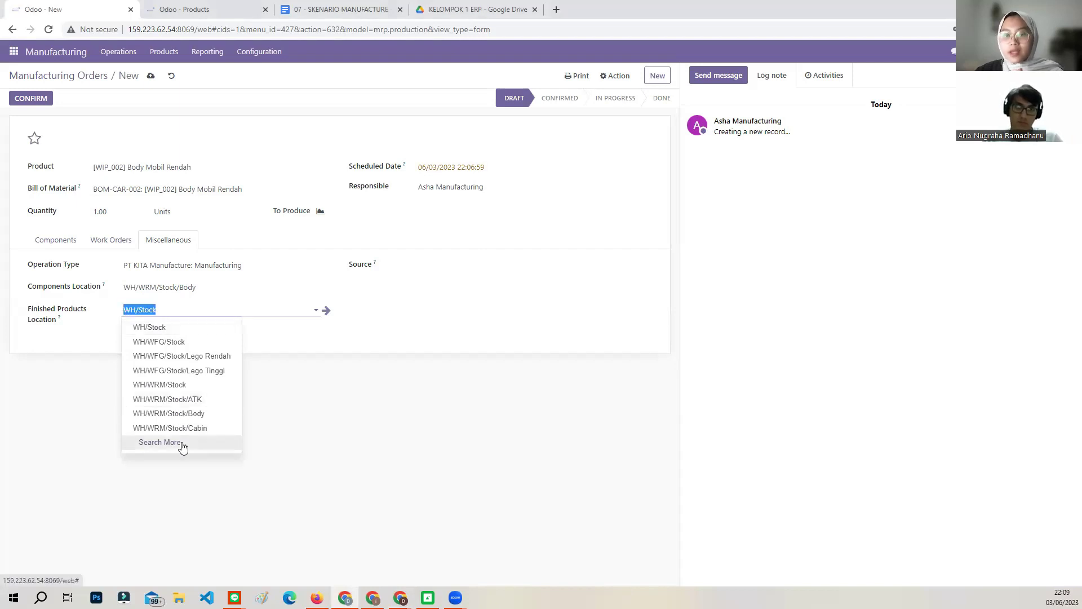
type("wwip")
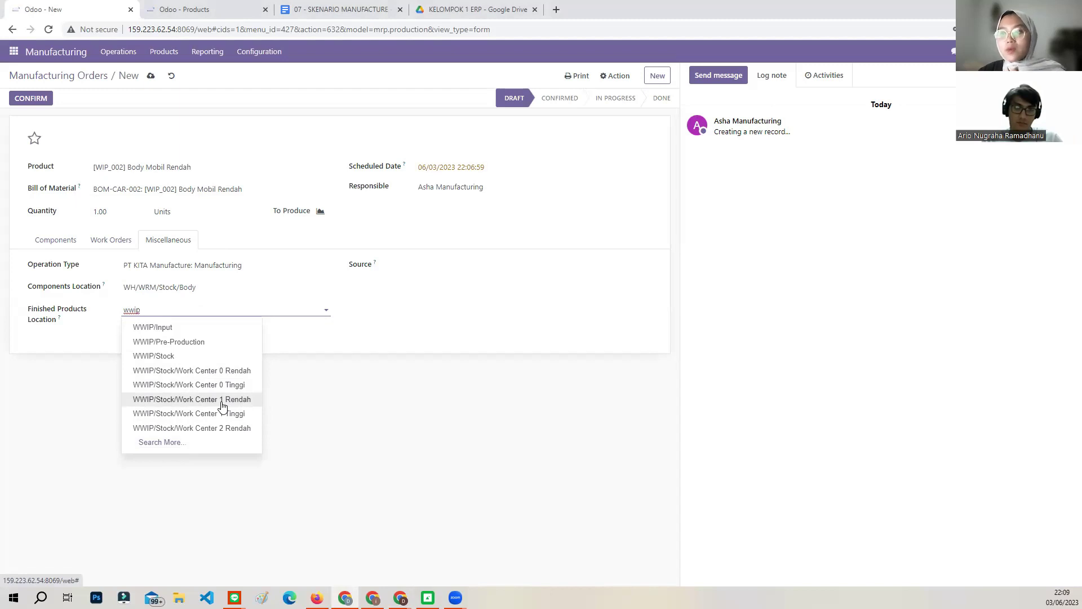
left_click(221, 400)
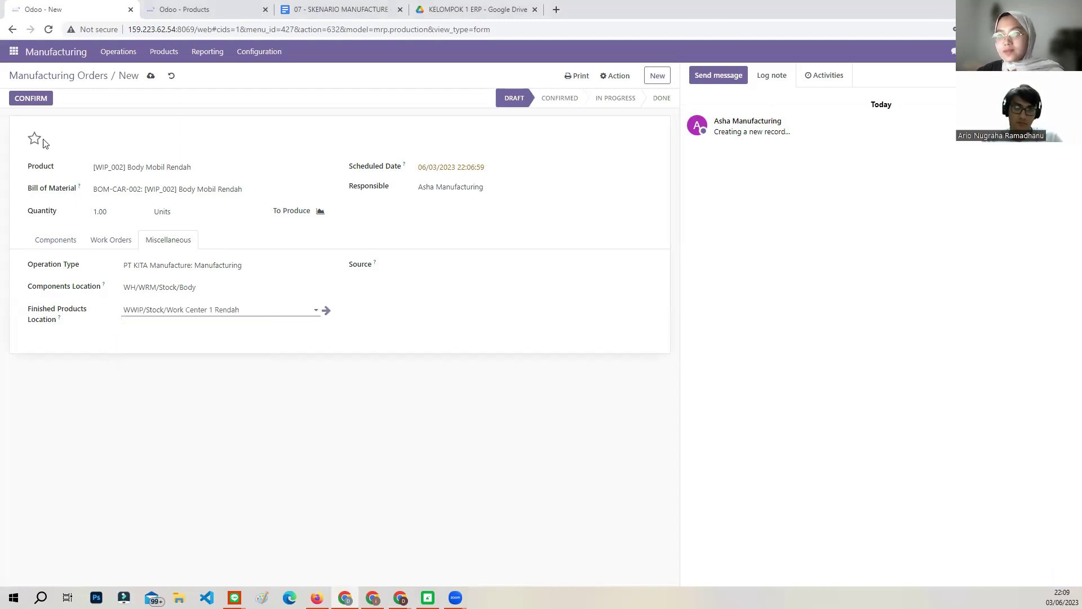
Step: Confirm the Body Mobil Rendah manufacturing order and cancel it
left_click(33, 100)
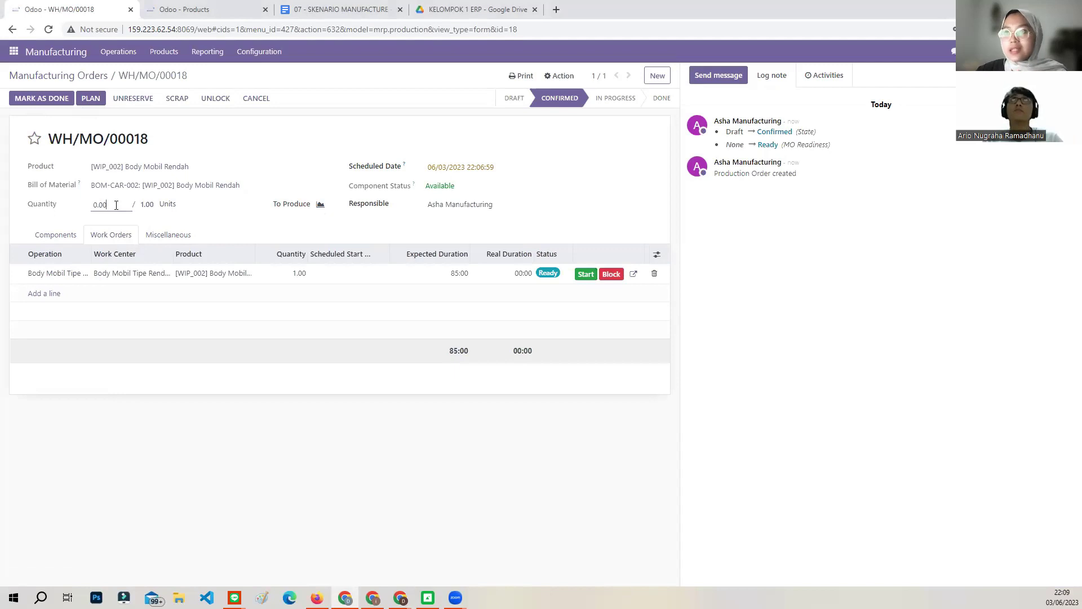
left_click(255, 99)
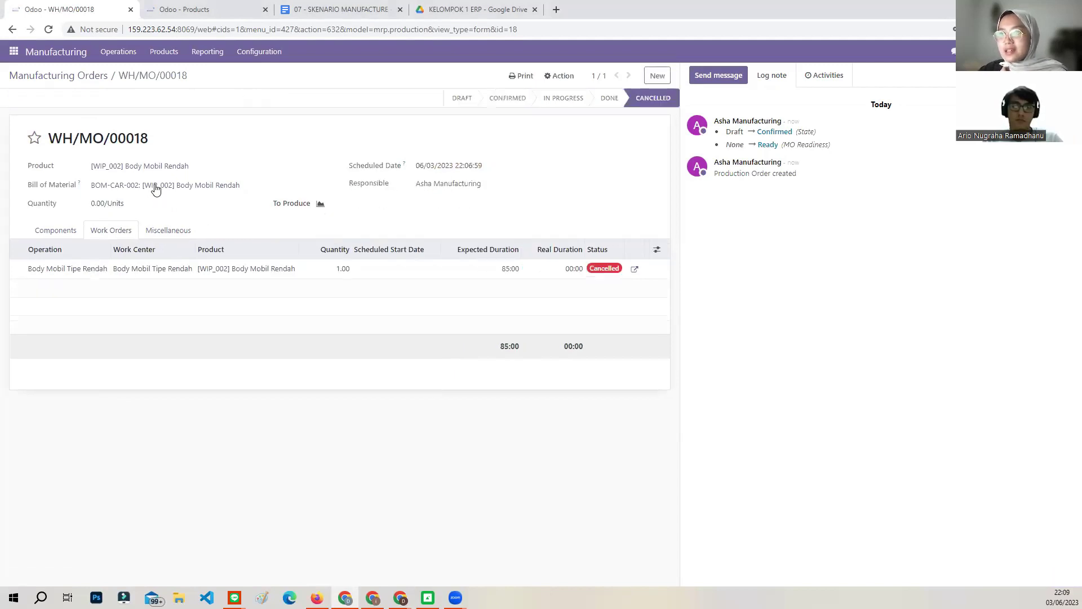
Step: Start a new manufacturing order for 12 units of [WIP_002] Body Mobil Rendah
left_click(79, 81)
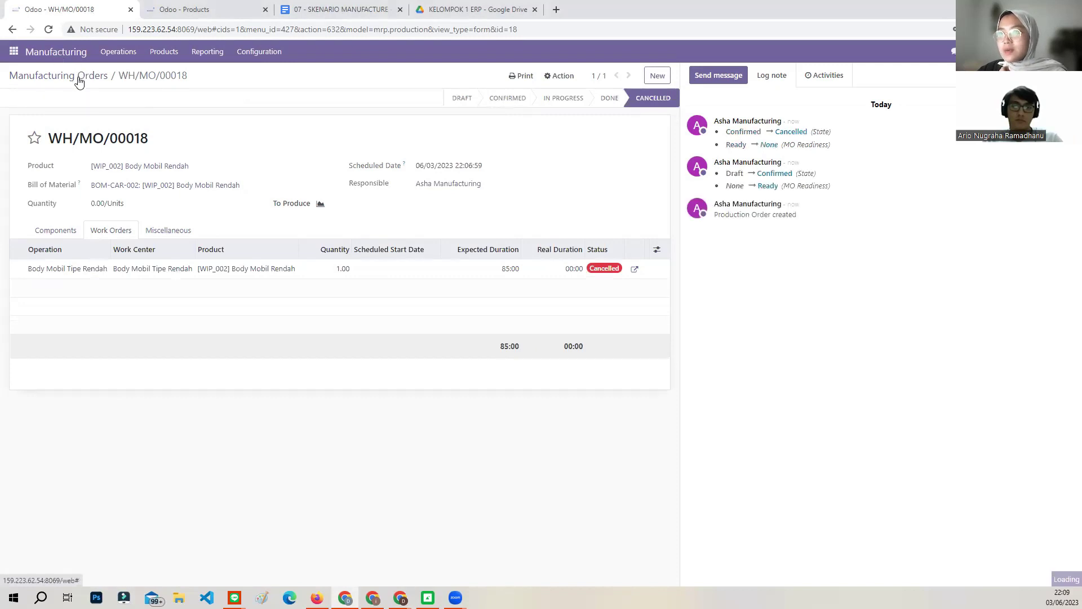
left_click(36, 99)
left_click(114, 169)
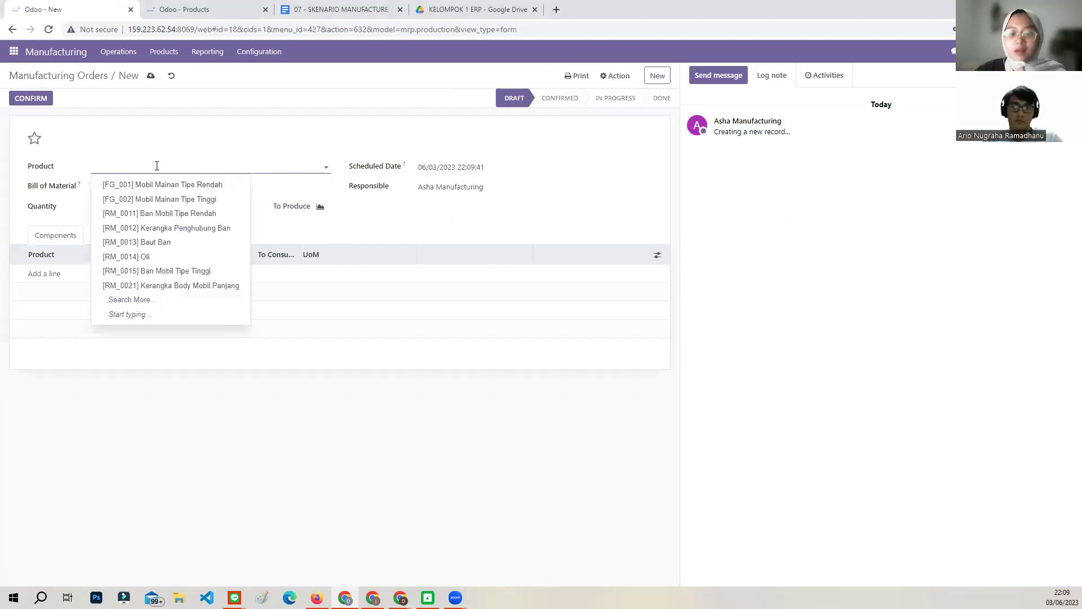
type("body")
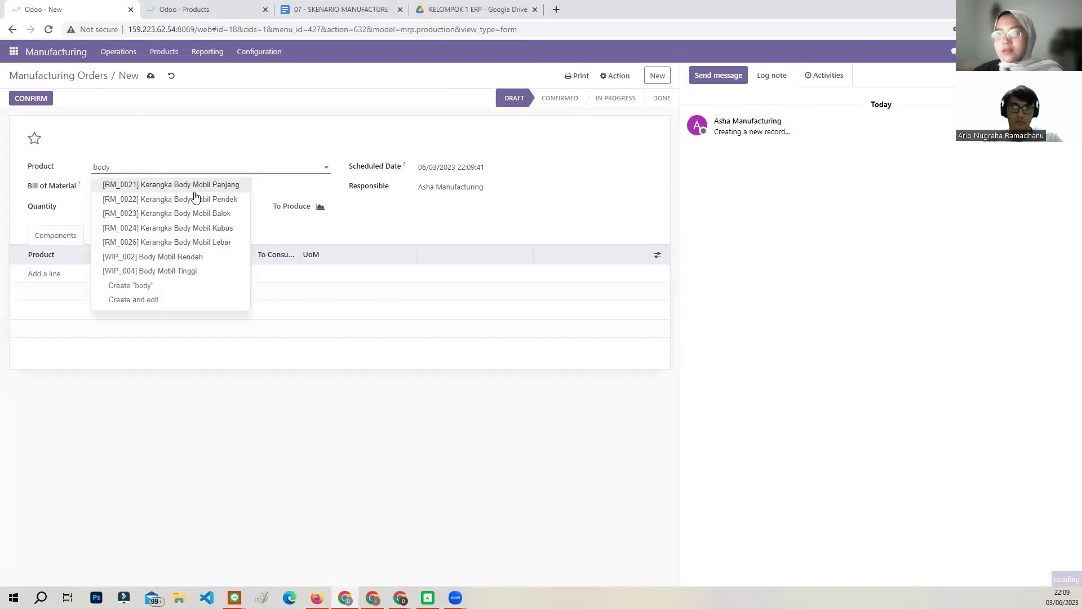
left_click(168, 258)
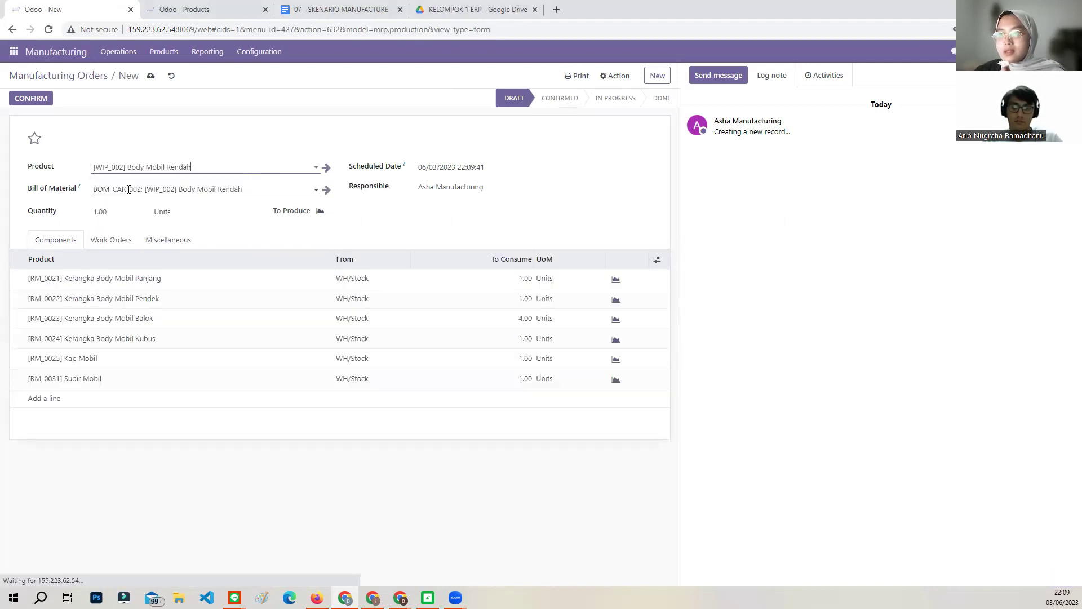
left_click(107, 211)
left_click_drag(108, 211, 89, 213)
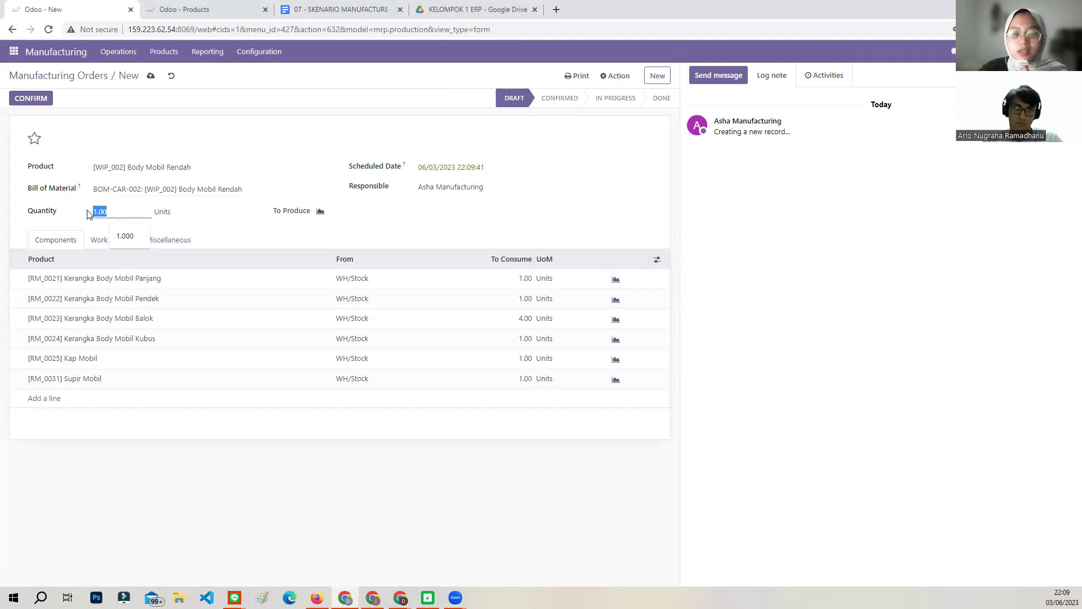
Step: Set the order's components location to WH/WRM/Stock/Body and its finished products location to WWIP/Stock/Work Center 1 Rendah
left_click(177, 240)
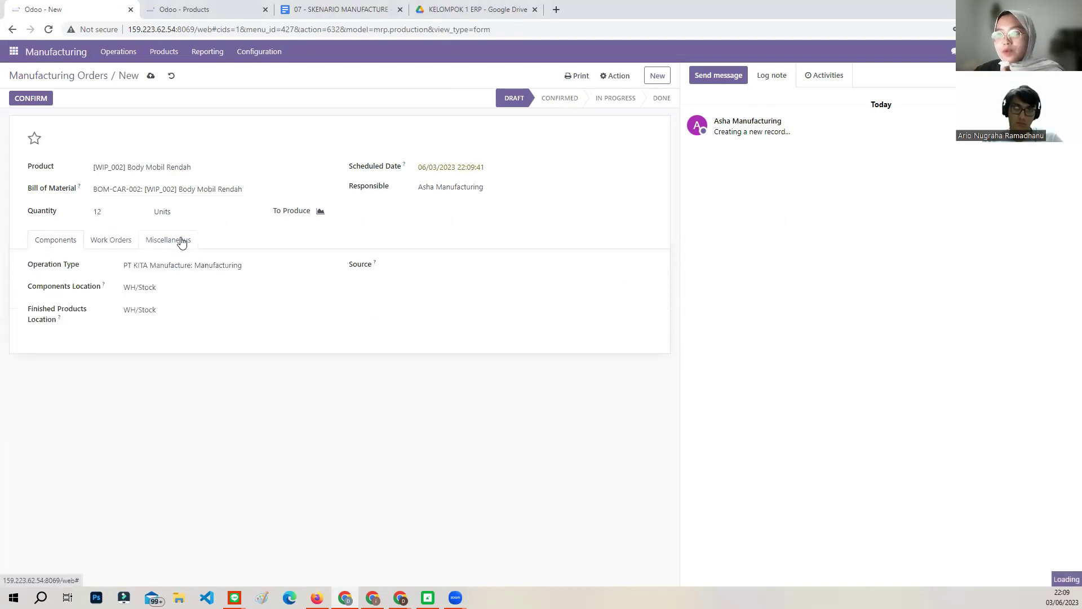
left_click(148, 285)
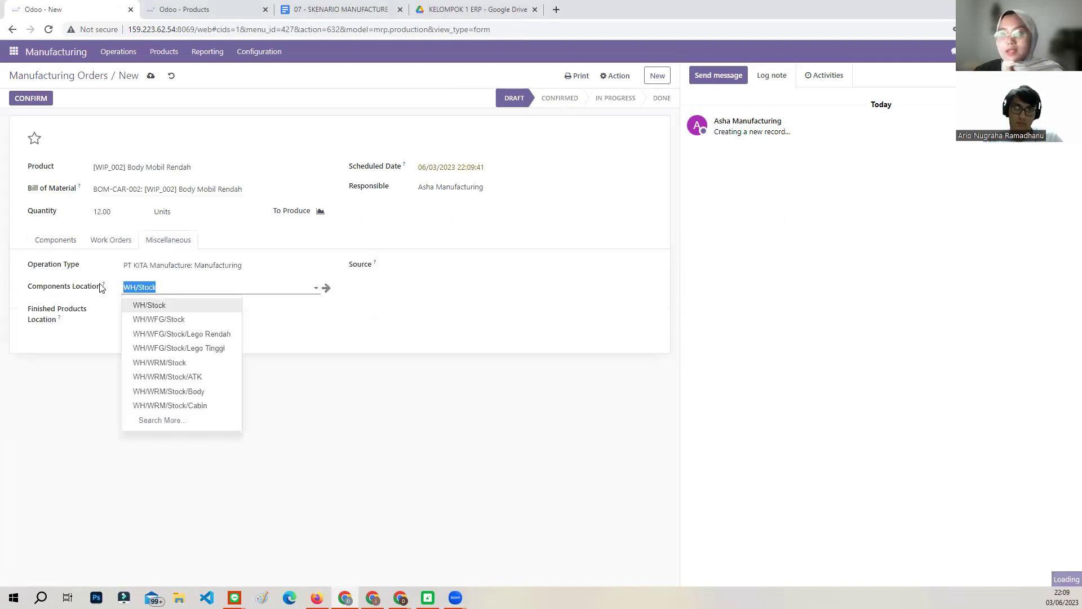
type("w")
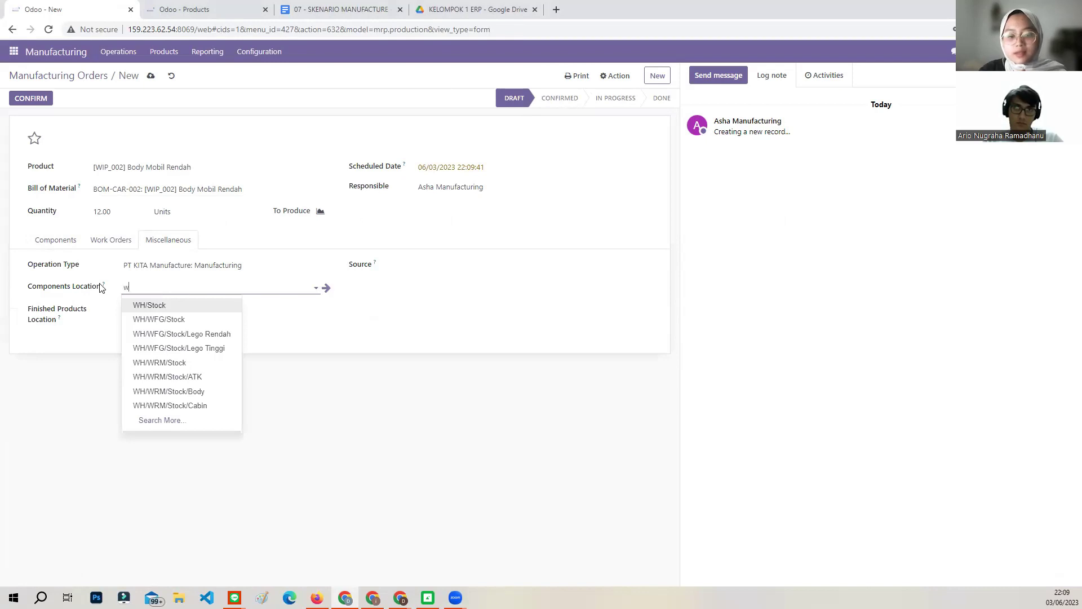
type("h")
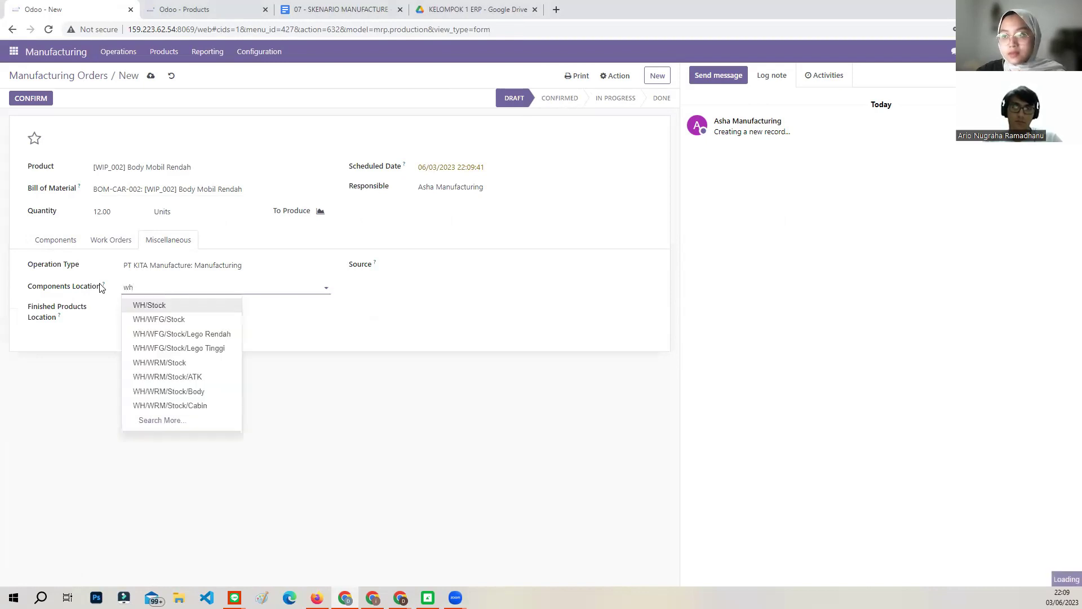
left_click(190, 391)
left_click(166, 310)
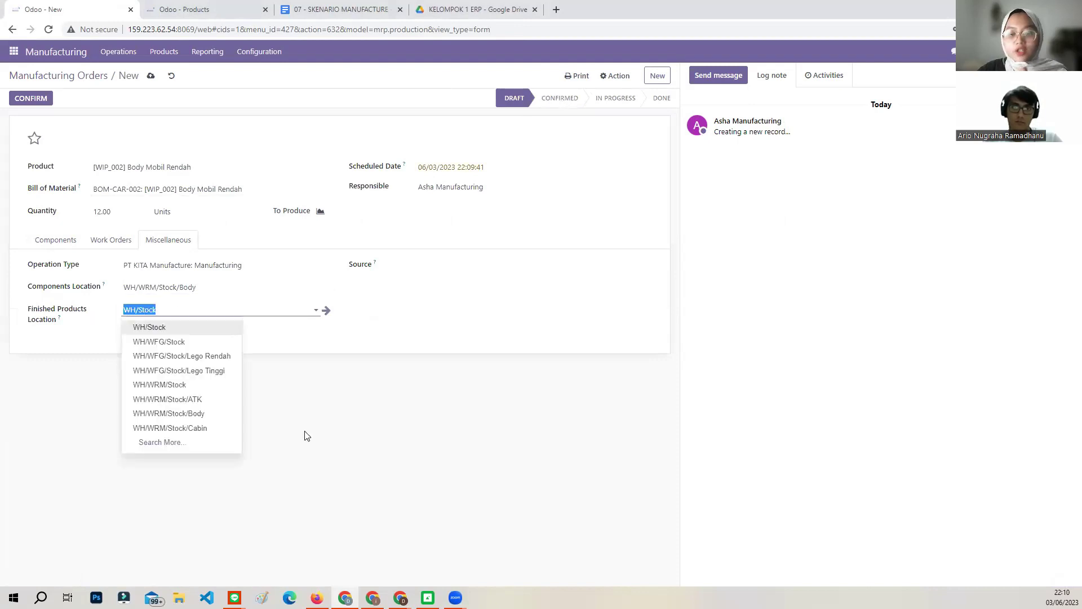
type("wwip")
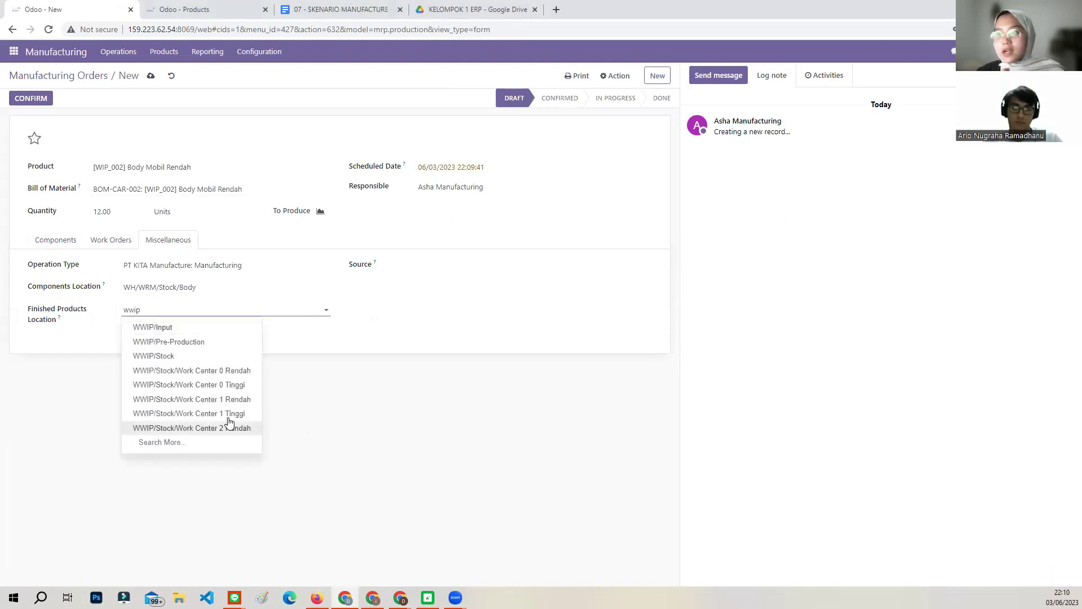
left_click(225, 398)
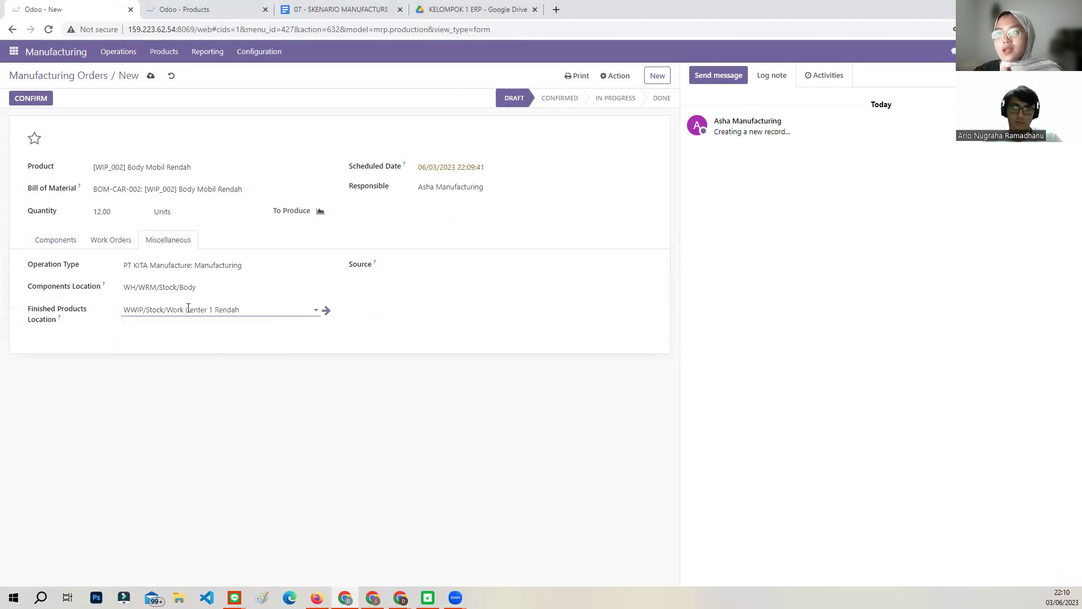
Step: Confirm the Body Mobil Rendah order and mark it as done with immediate production, returning to the manufacturing orders list
left_click(112, 241)
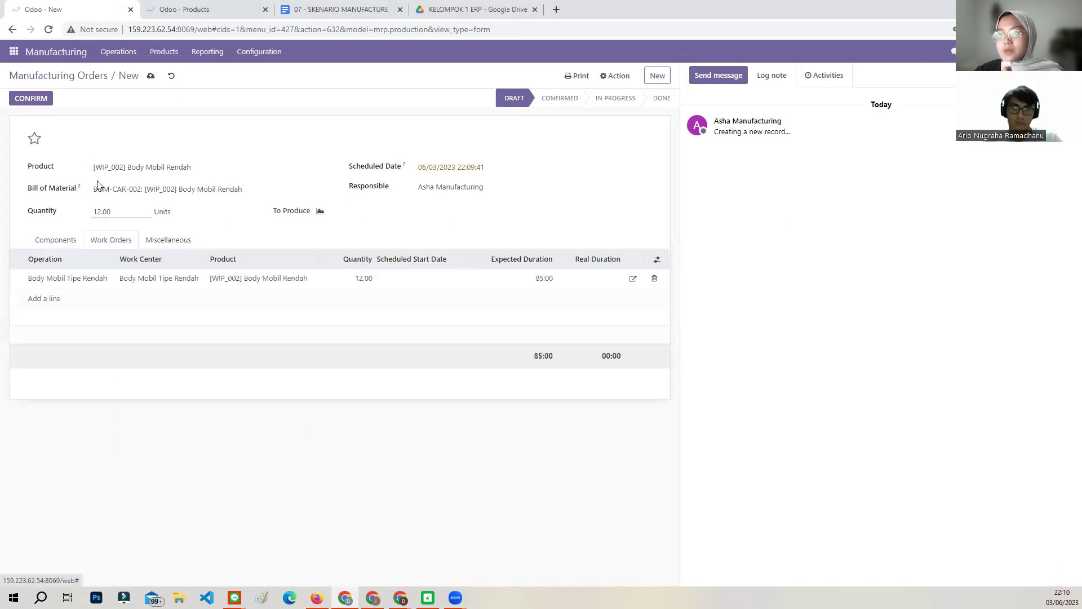
left_click(31, 99)
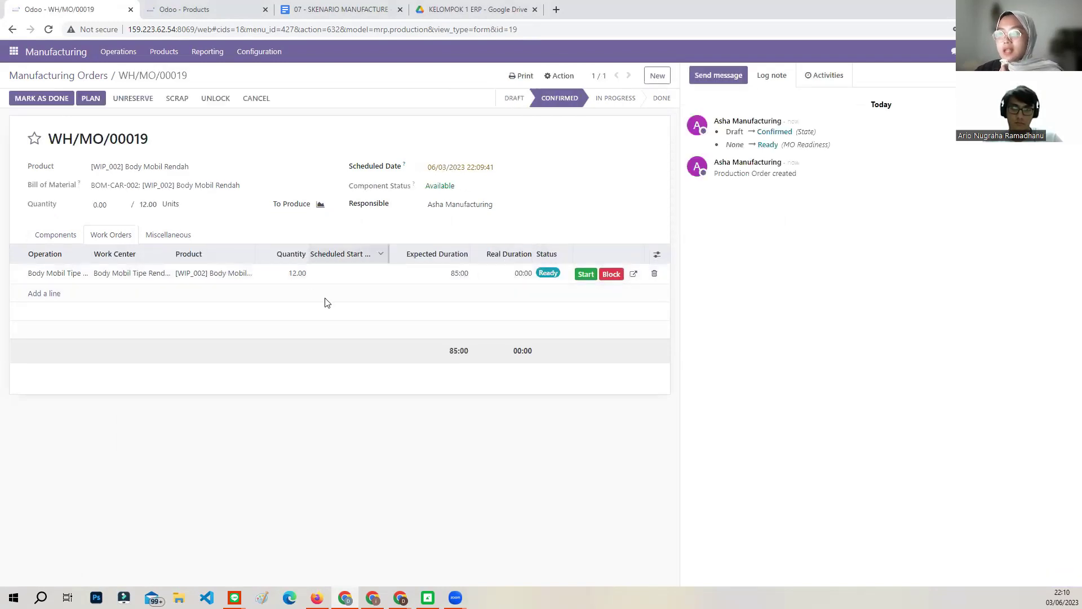
left_click(31, 98)
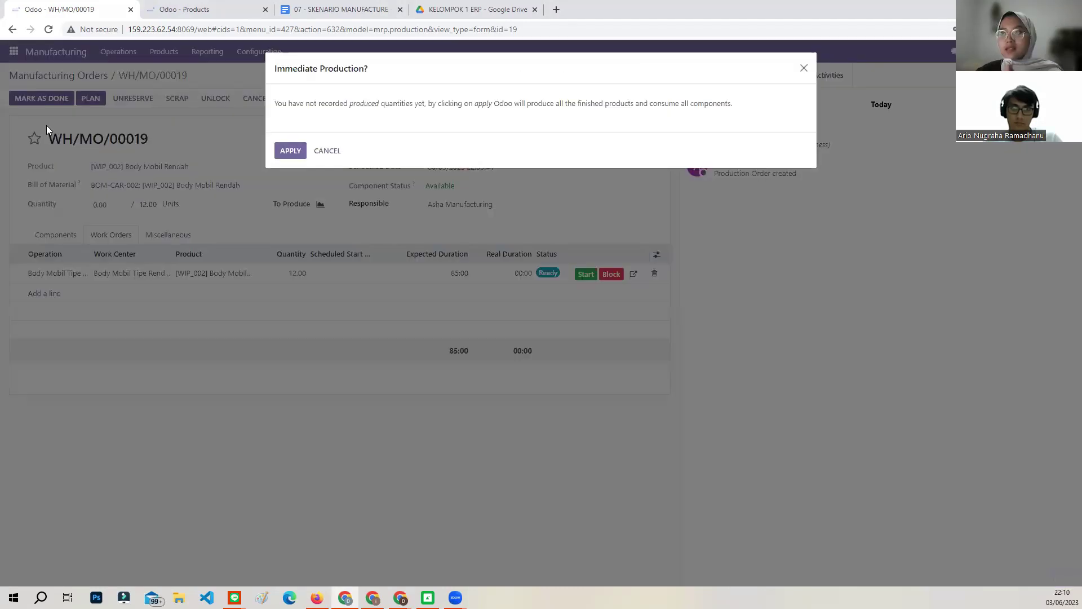
left_click(293, 151)
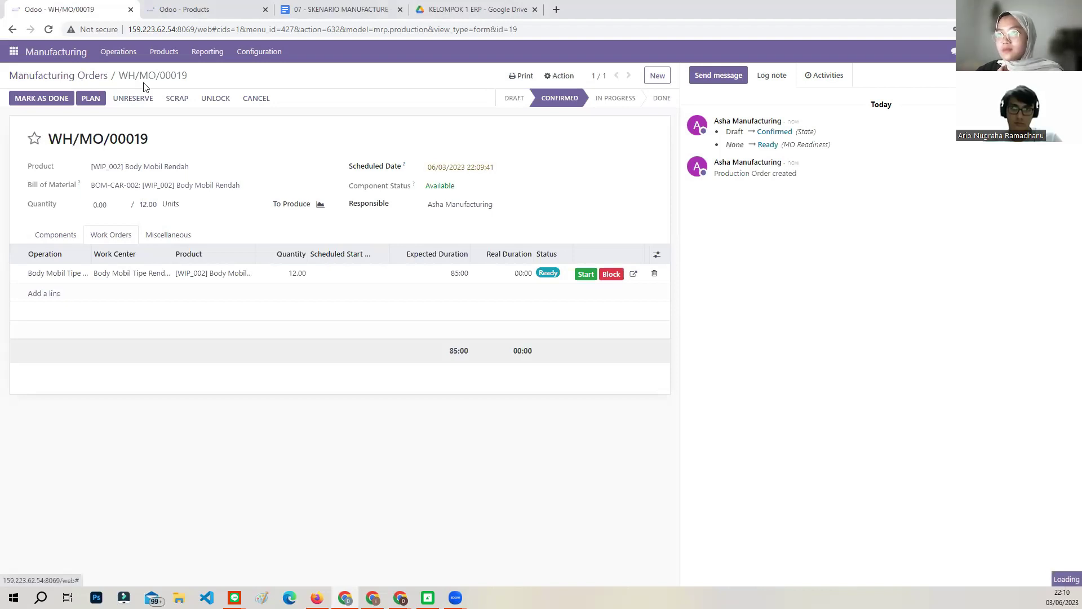
left_click(55, 77)
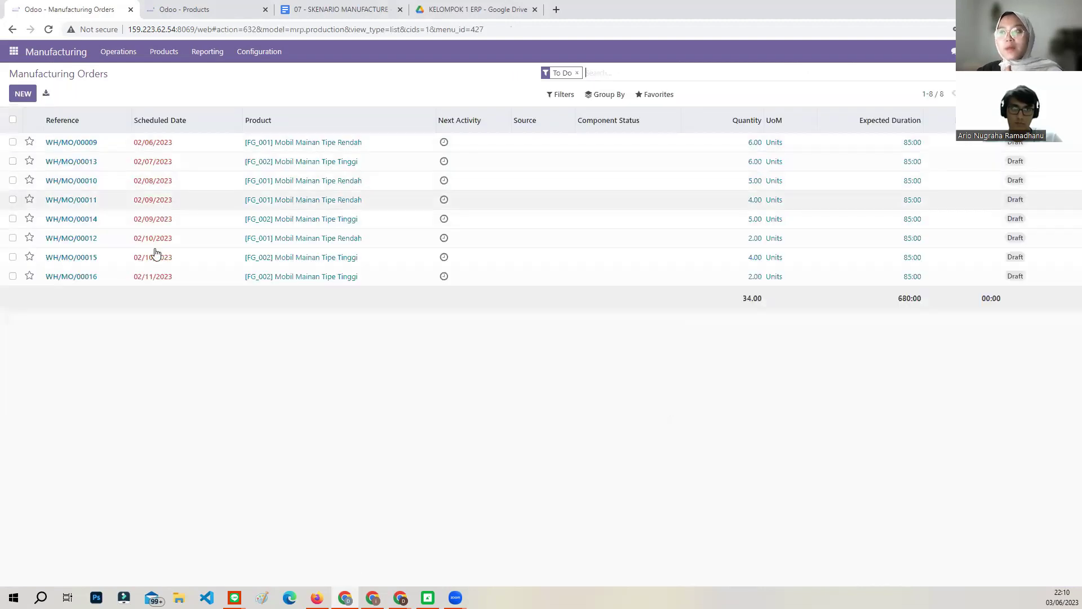
Step: Create a new manufacturing order for 12 units of [WIP_003] Frame Ban Tinggi and check its work orders
left_click(23, 94)
left_click(124, 168)
type("frame")
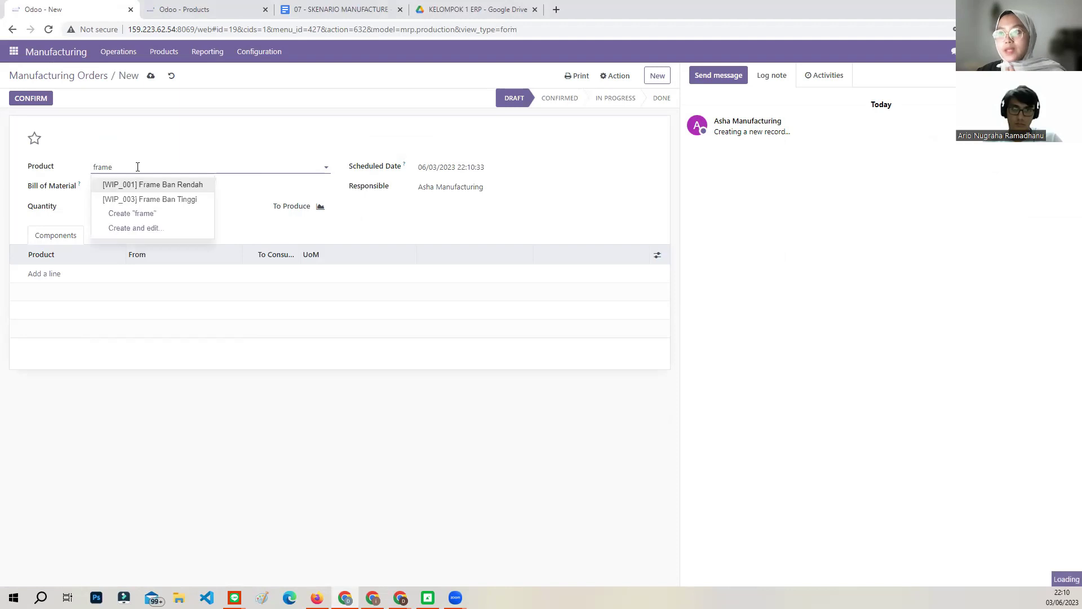
left_click(195, 200)
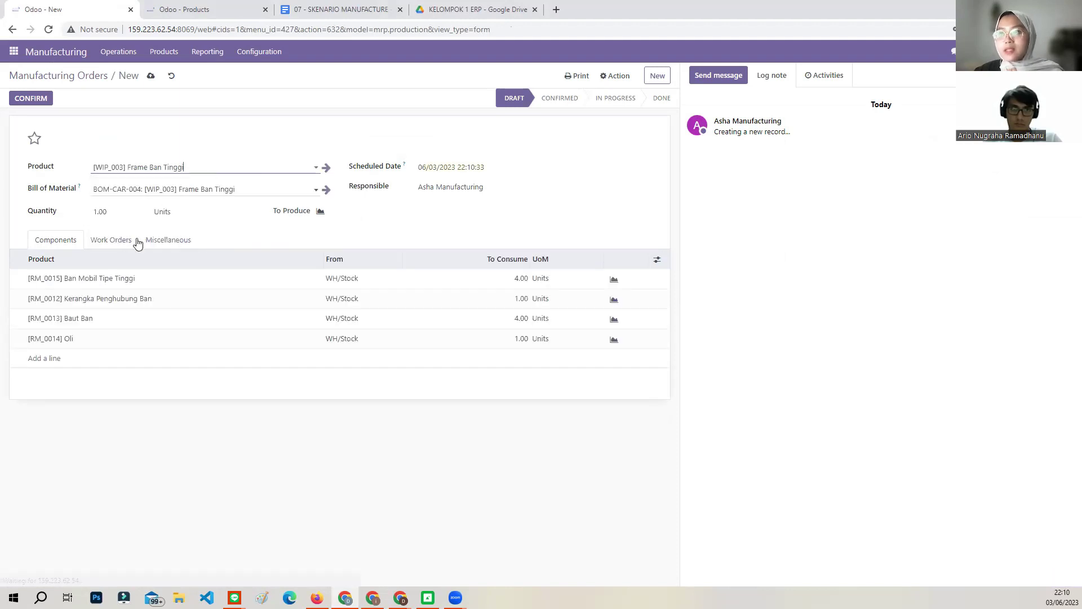
left_click(110, 212)
type("12")
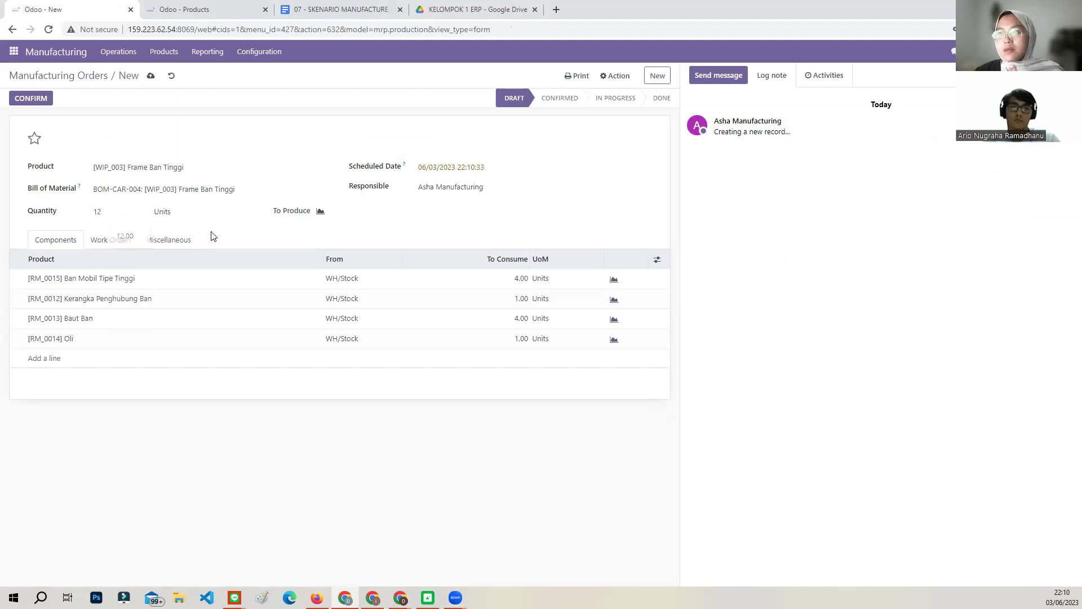
left_click(120, 241)
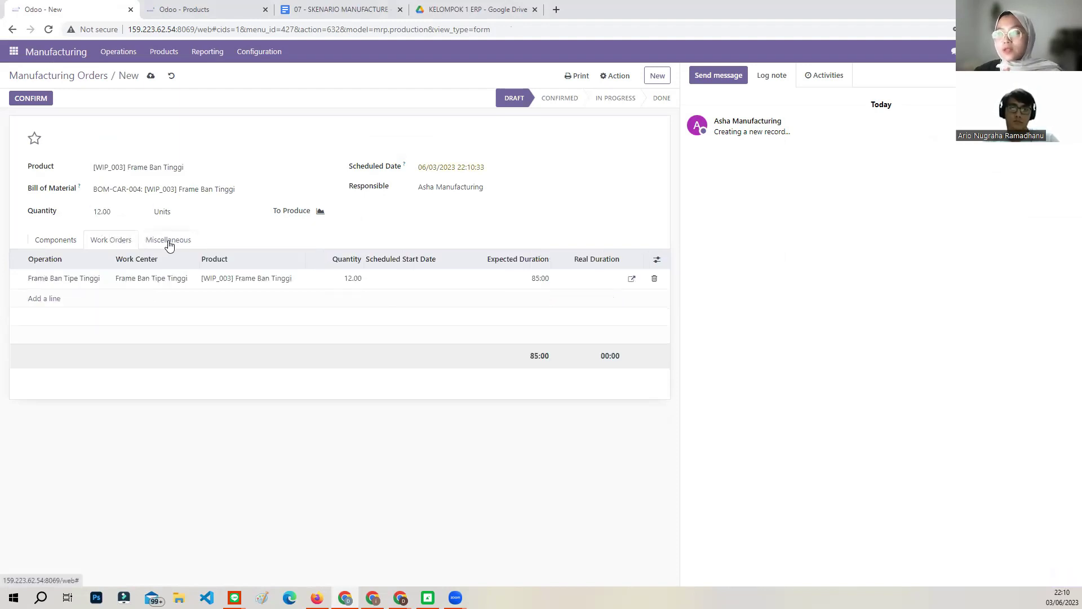
Step: Set the Frame order's components location to WH/WRM/Stock/Frame and its finished products location to WWIP/Stock/Work Center 0 Tinggi
left_click(169, 246)
left_click_drag(178, 289, 115, 288)
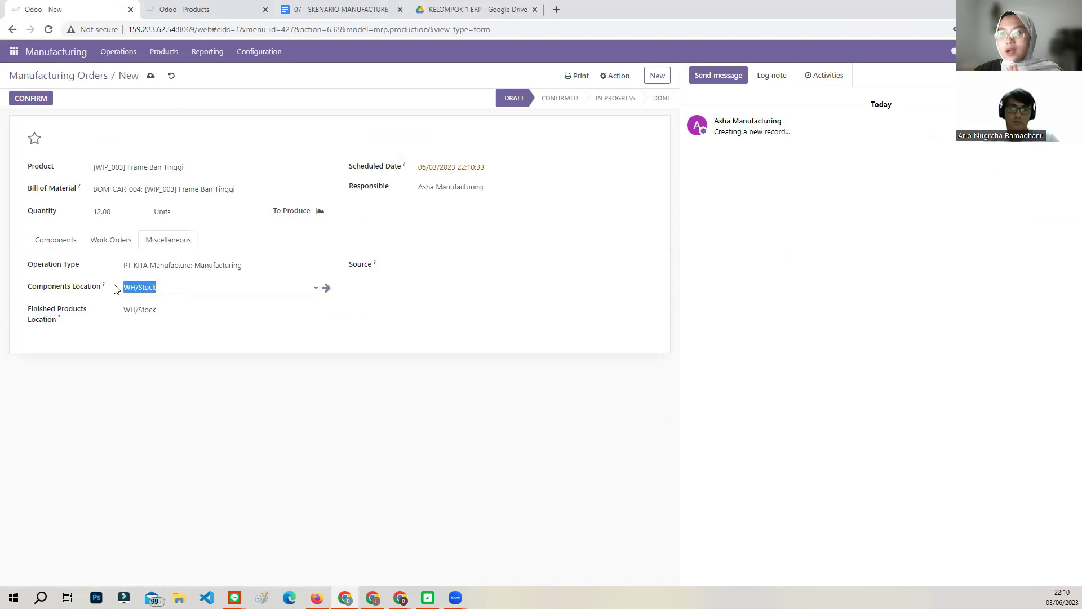
type("wh/wrm")
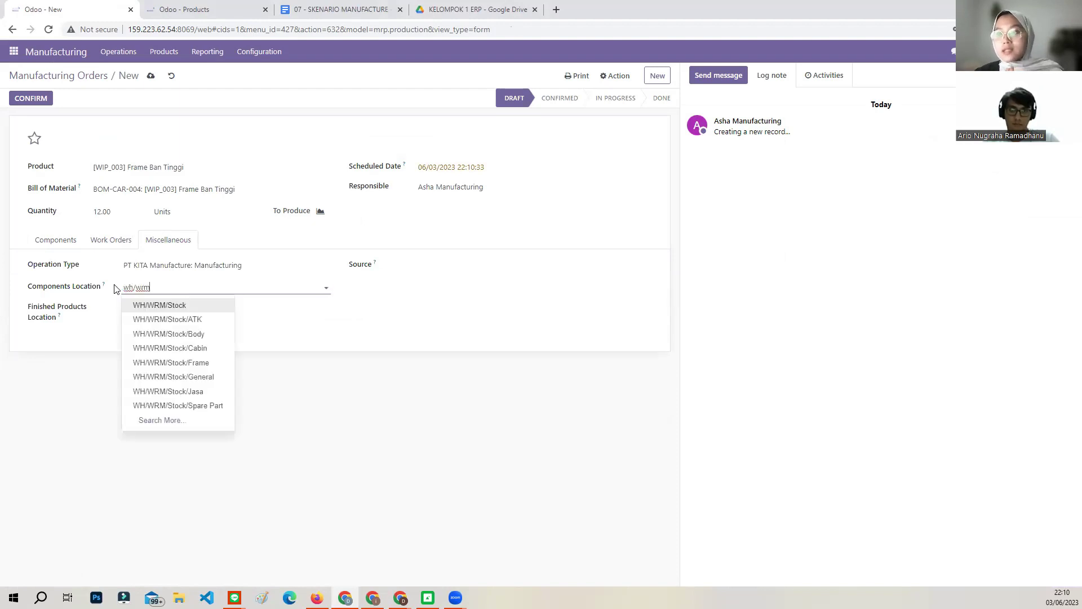
left_click(178, 366)
left_click_drag(187, 311, 118, 313)
type("wwip")
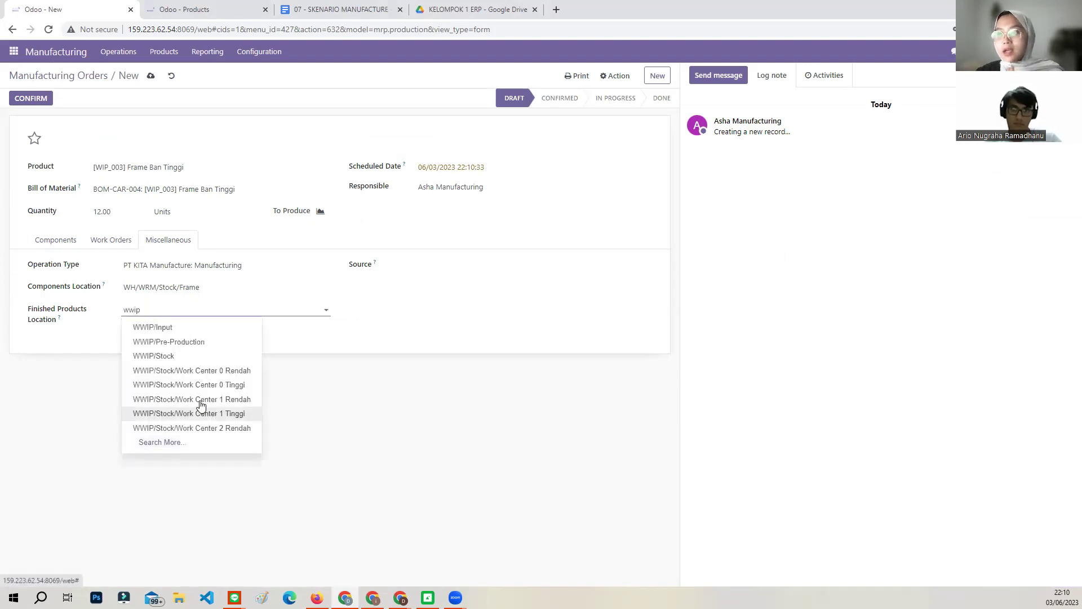
key("Escape")
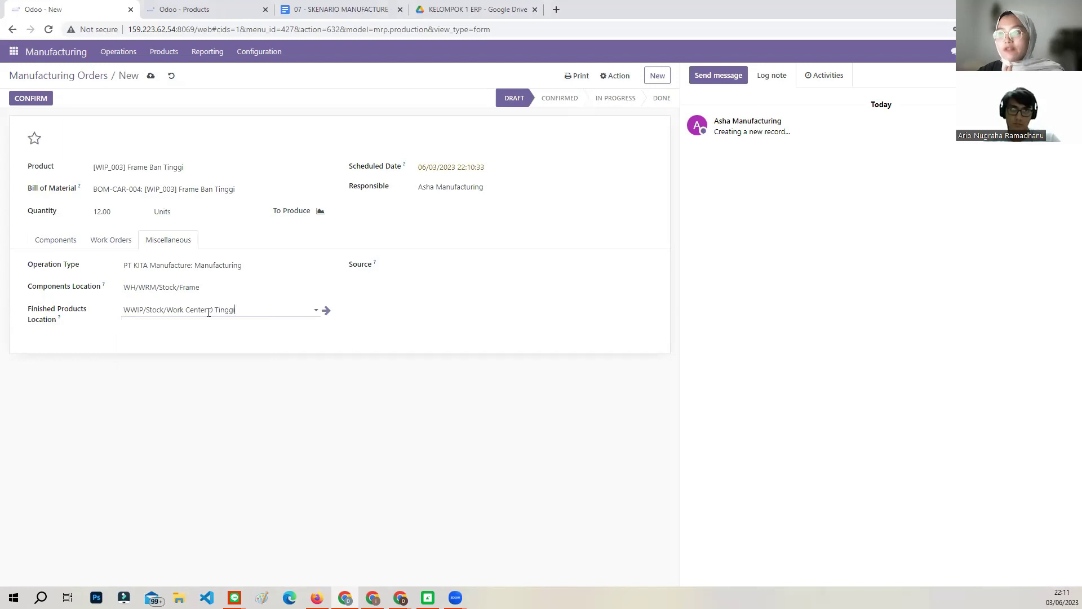
left_click_drag(221, 313, 244, 312)
left_click(256, 311)
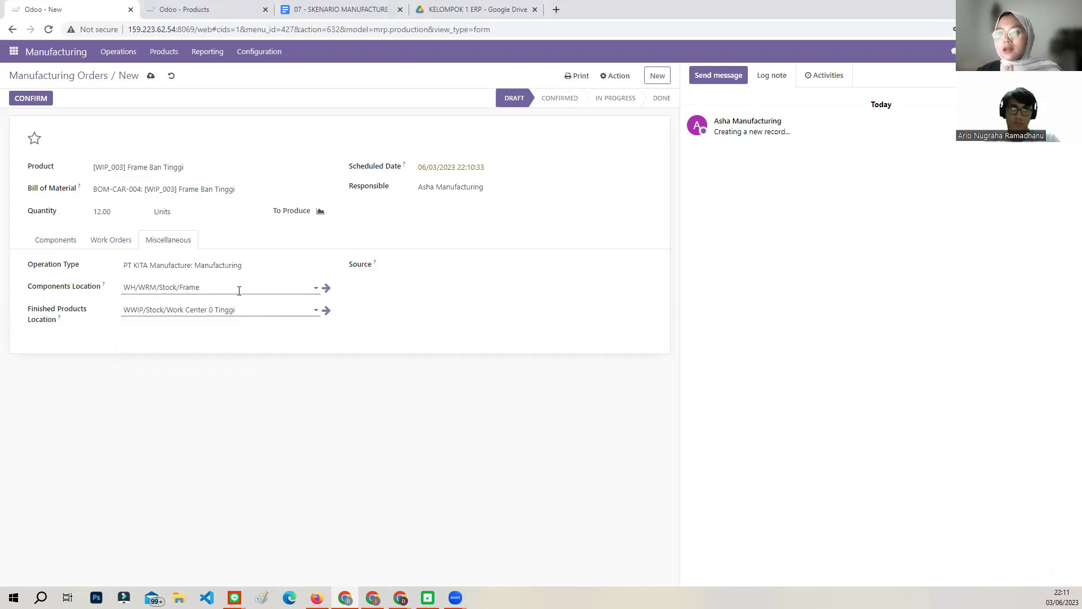
Step: Confirm the Frame Ban Tinggi order and mark it as done with immediate production, returning to the manufacturing orders list
left_click(102, 245)
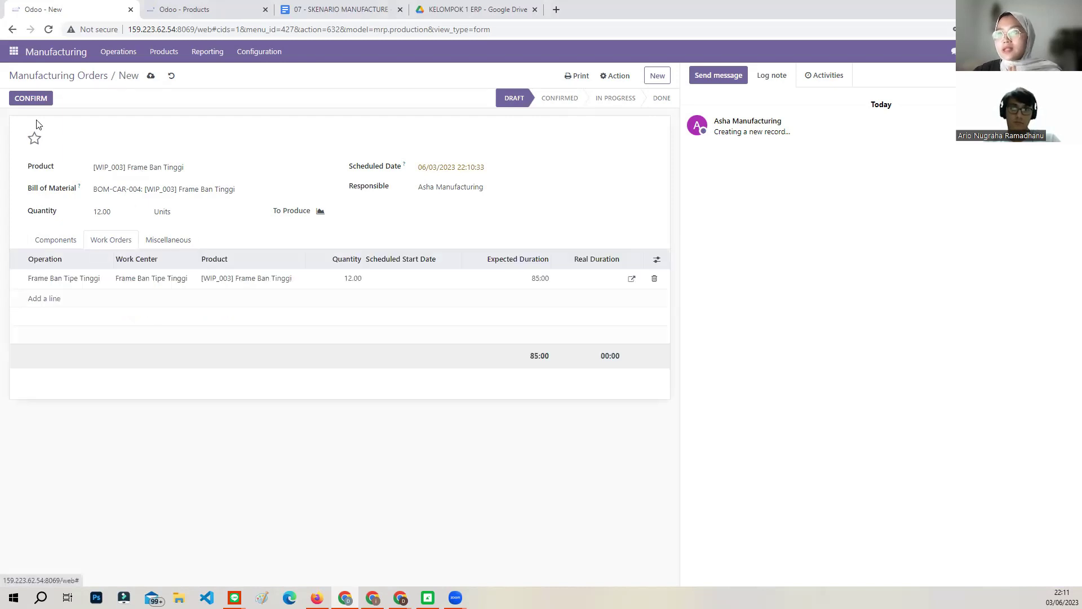
left_click(34, 100)
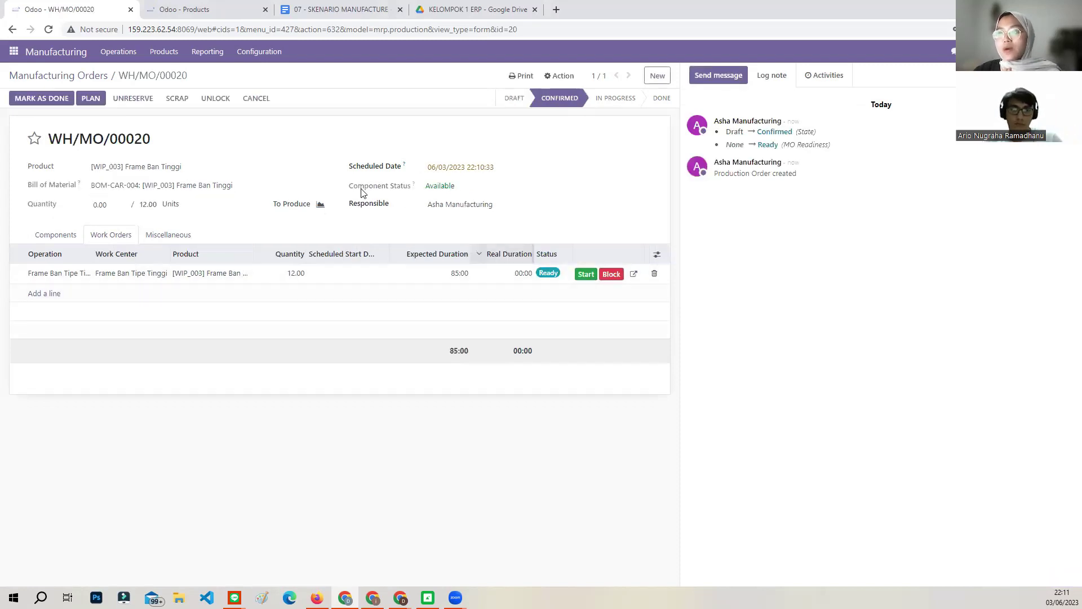
left_click(54, 98)
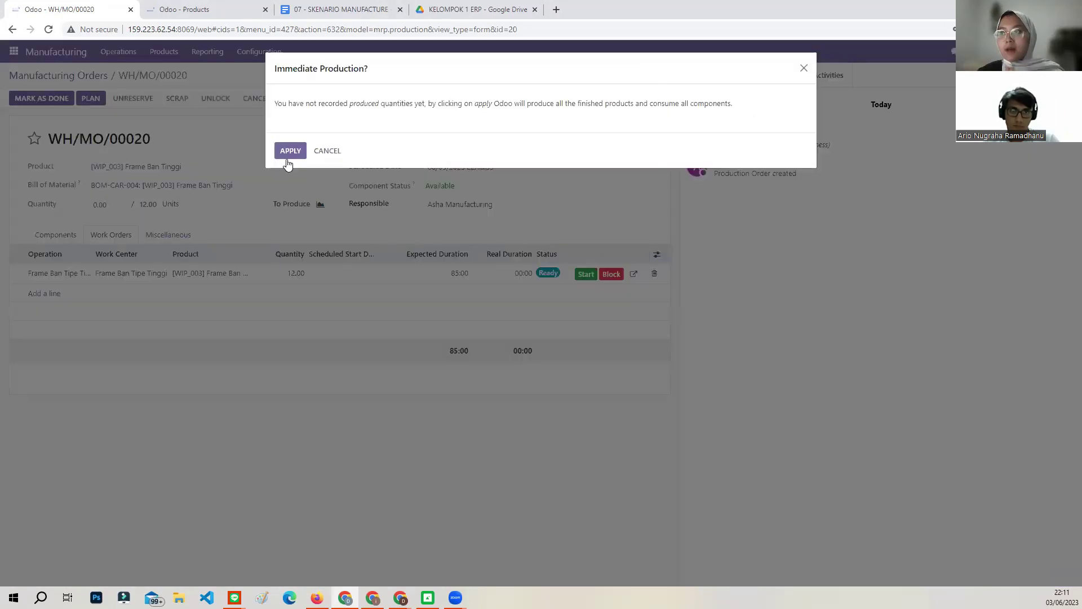
left_click(290, 153)
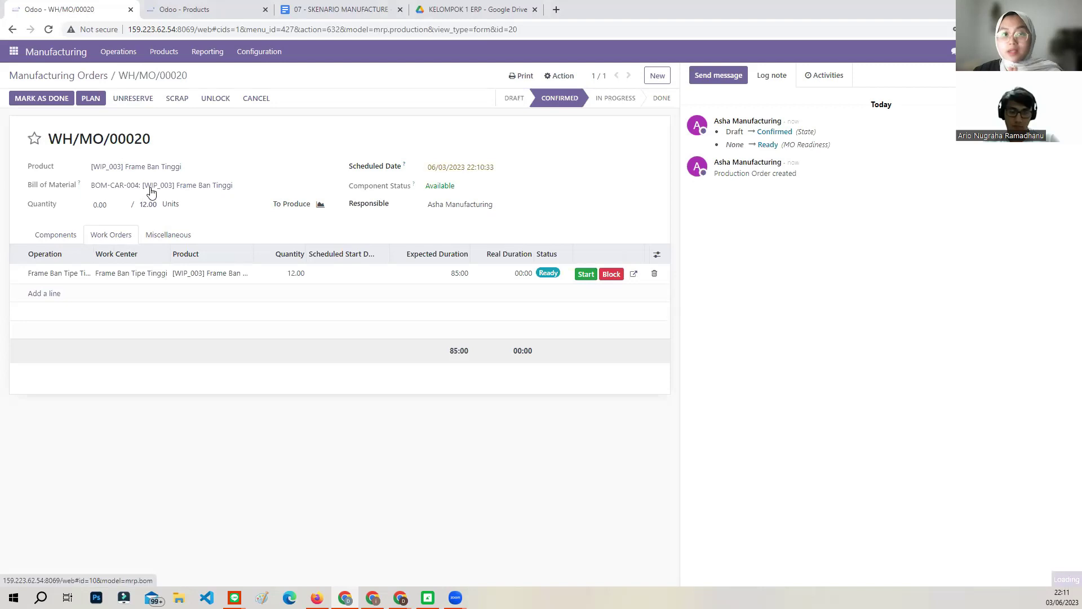
left_click(64, 83)
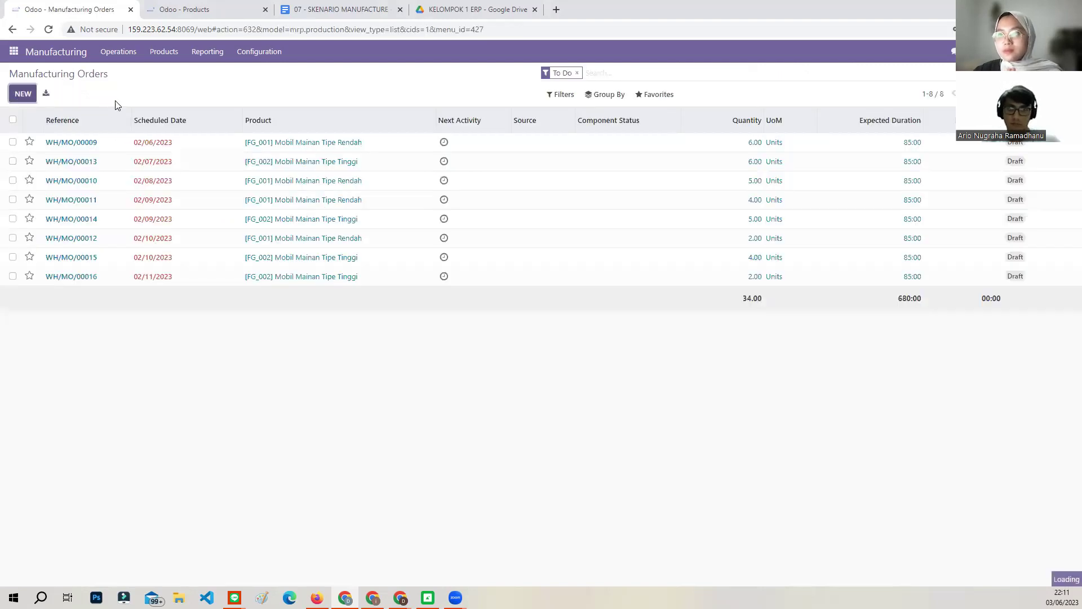
Step: Start a new manufacturing order for 12 units of [WIP_004] Body Mobil Tinggi
left_click(123, 164)
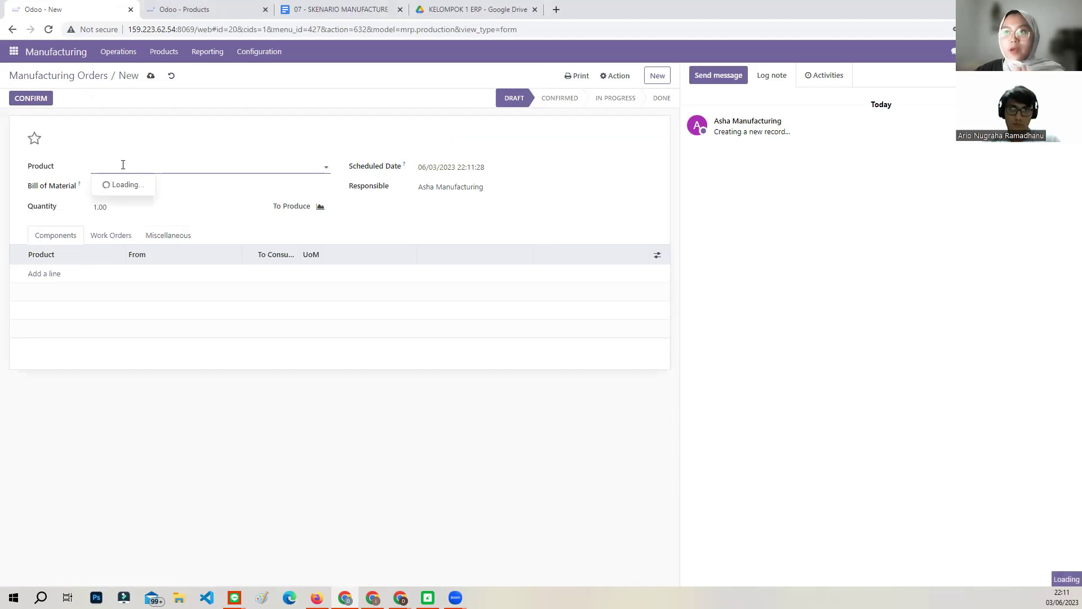
type("body")
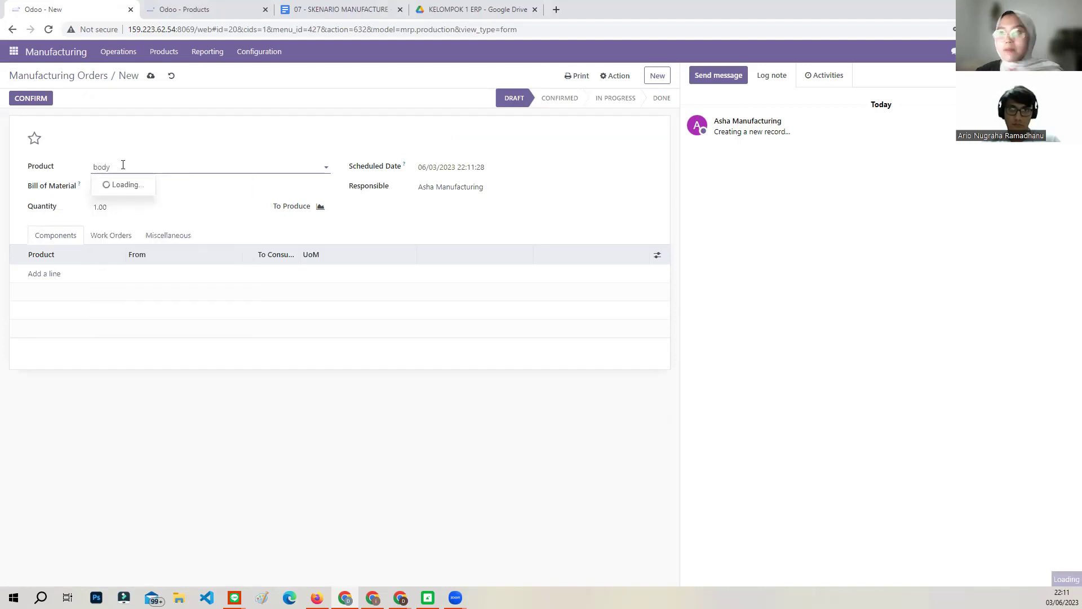
left_click(159, 270)
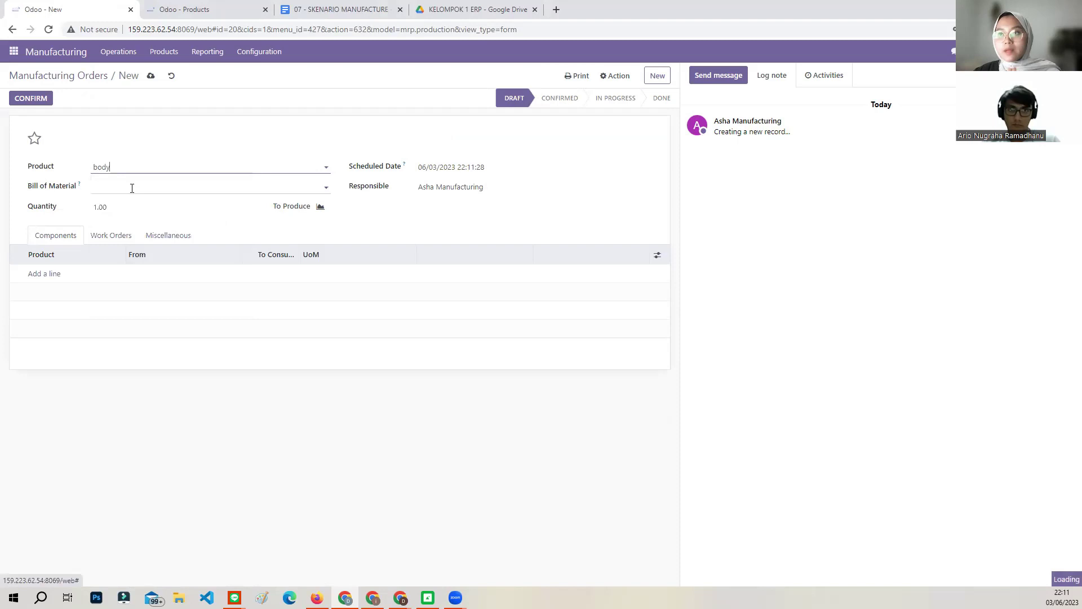
left_click(101, 211)
type("12")
left_click(218, 239)
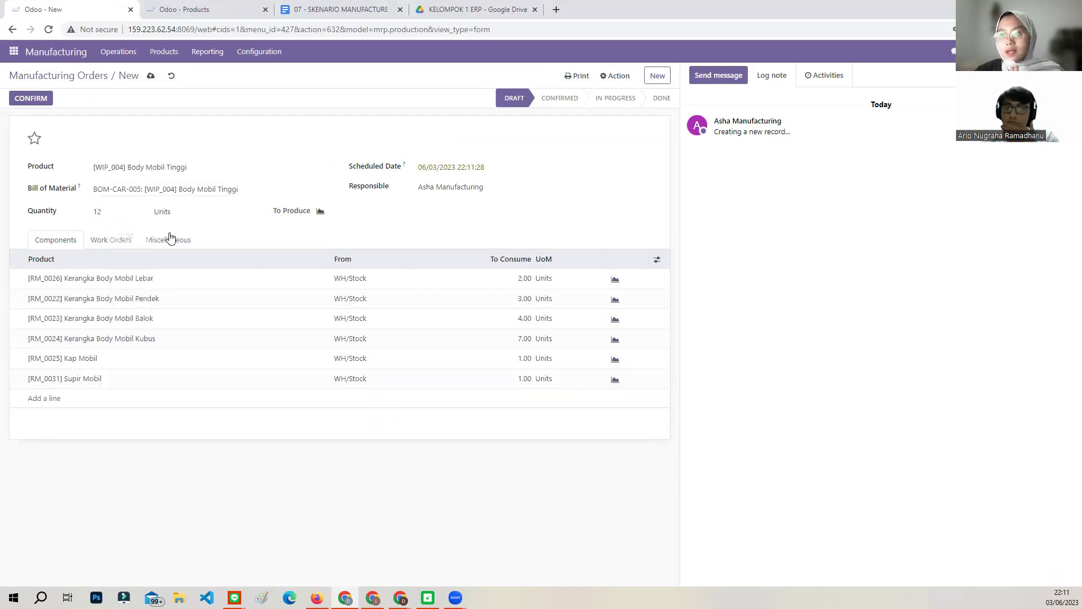
Step: Set the Body Mobil Tinggi order's components location to WH/WRM/Stock/Body and its finished products location to WWIP/Stock/Work Center 1 Tinggi
left_click(111, 242)
left_click(169, 240)
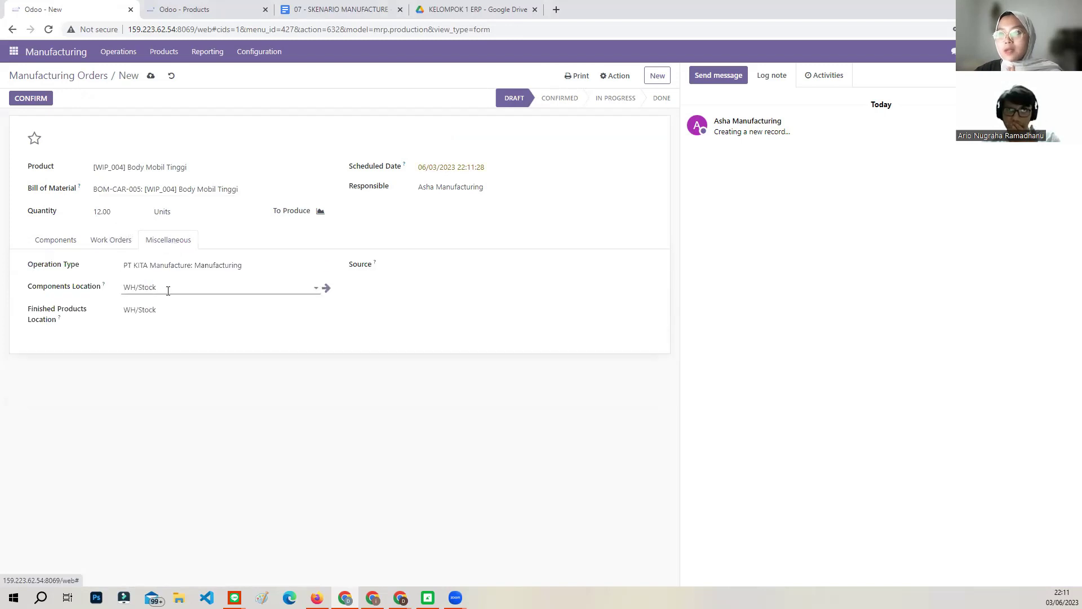
left_click_drag(167, 287, 109, 293)
type("wh")
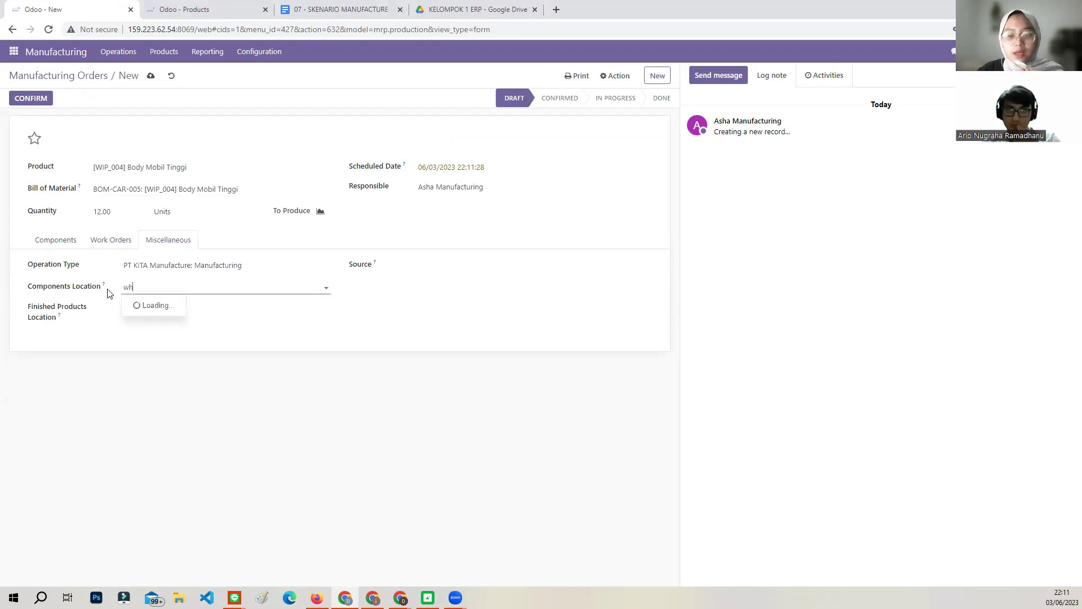
type("/wr")
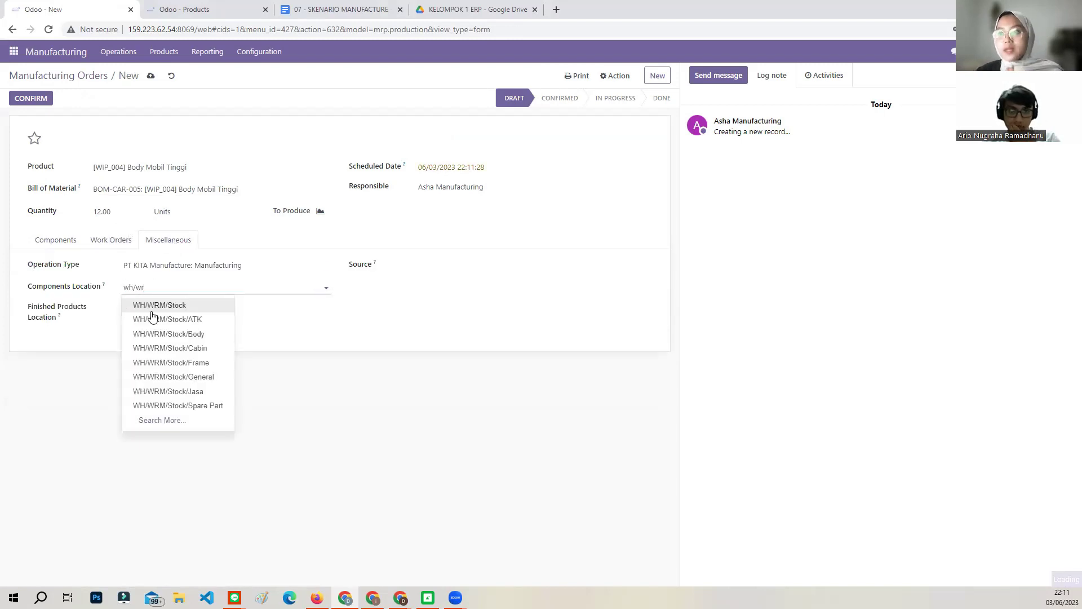
left_click(176, 338)
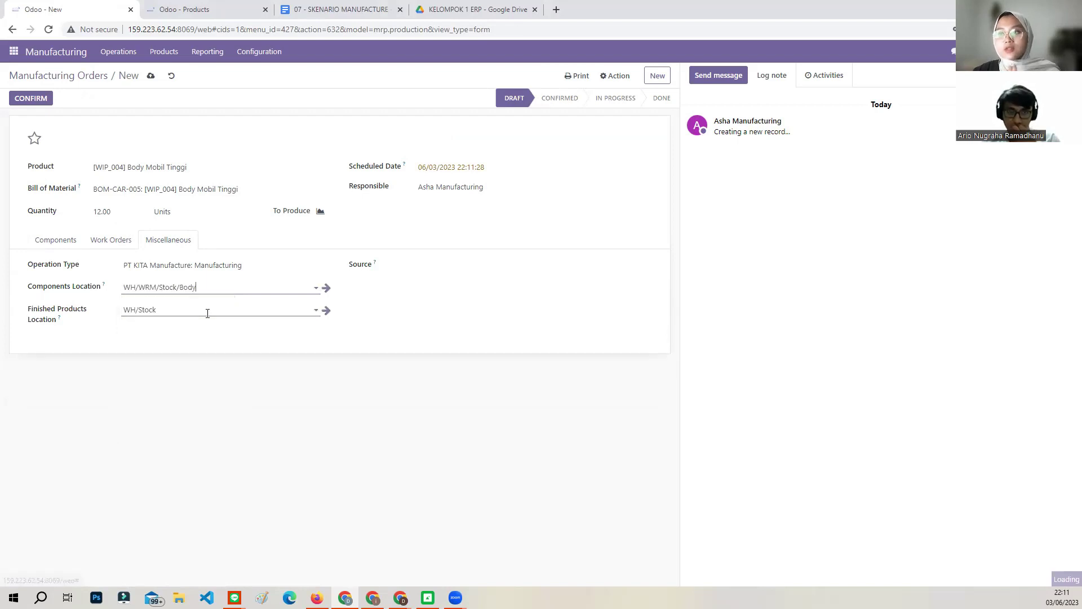
left_click_drag(199, 314, 99, 314)
type("wwip")
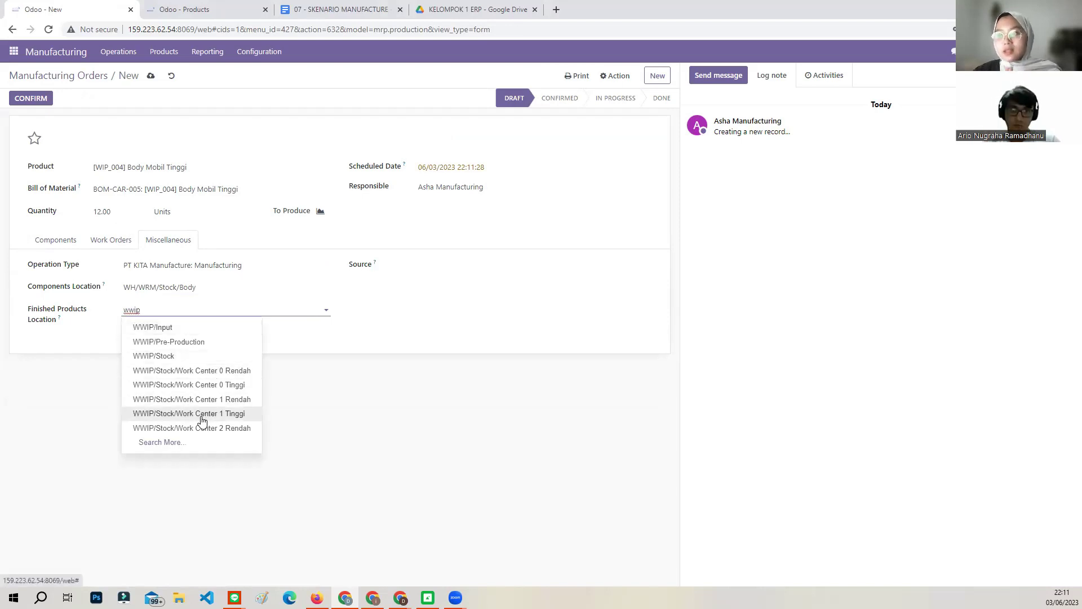
key("Escape")
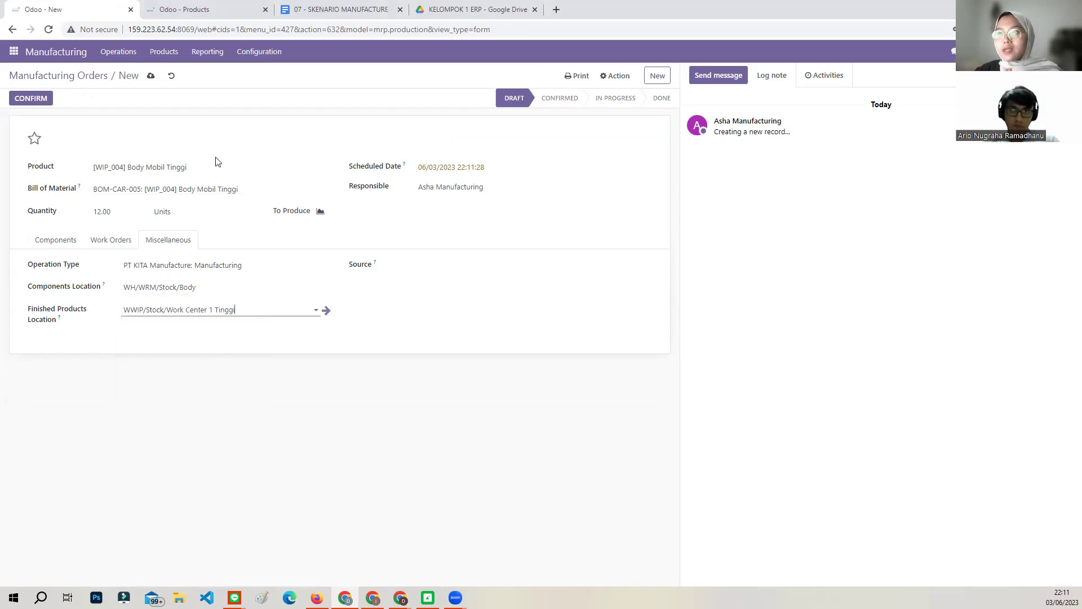
Step: Check the Body Mobil Tinggi work orders, then confirm the order and mark it as done with immediate production
left_click(124, 240)
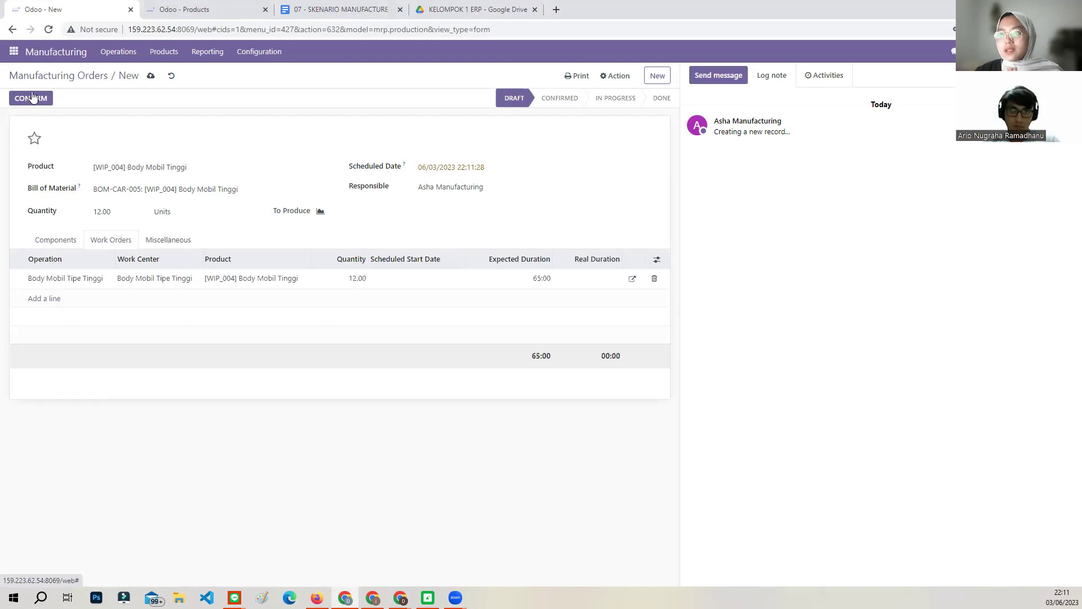
left_click(36, 99)
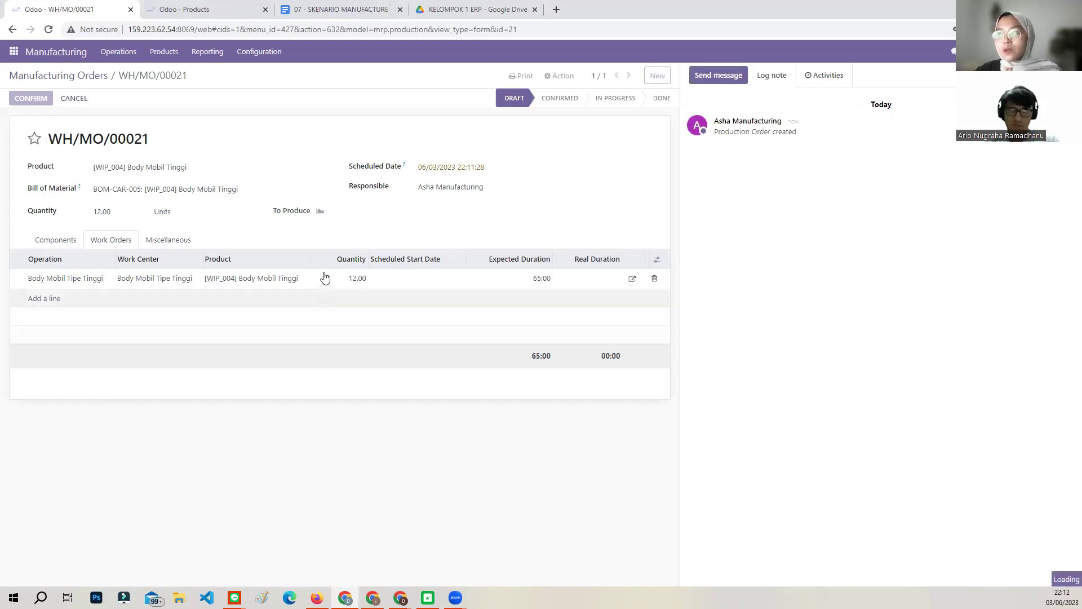
left_click(69, 99)
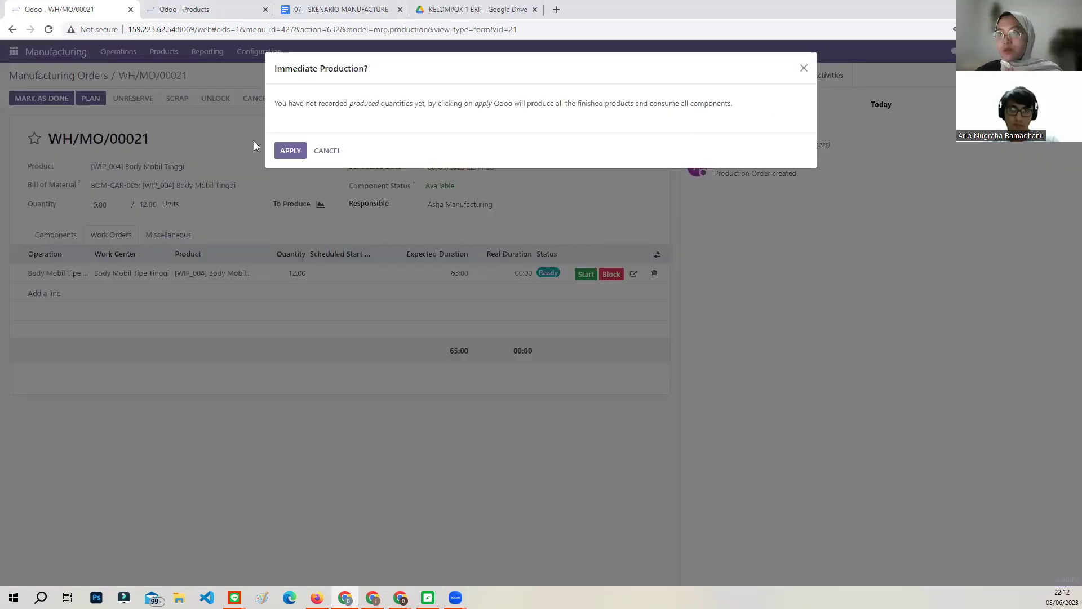
left_click(288, 151)
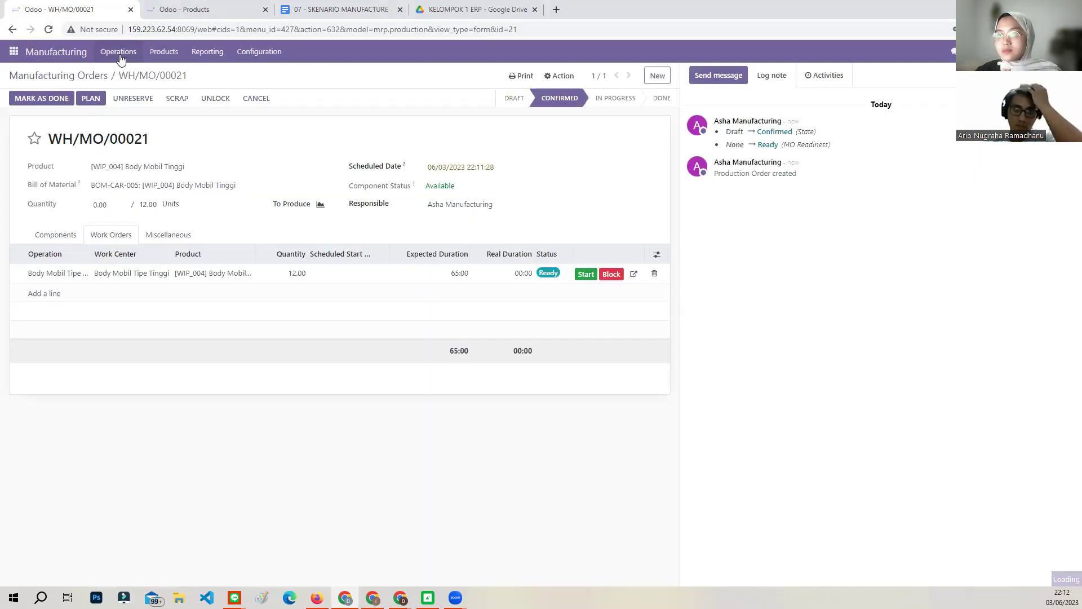
left_click(74, 77)
left_click(576, 73)
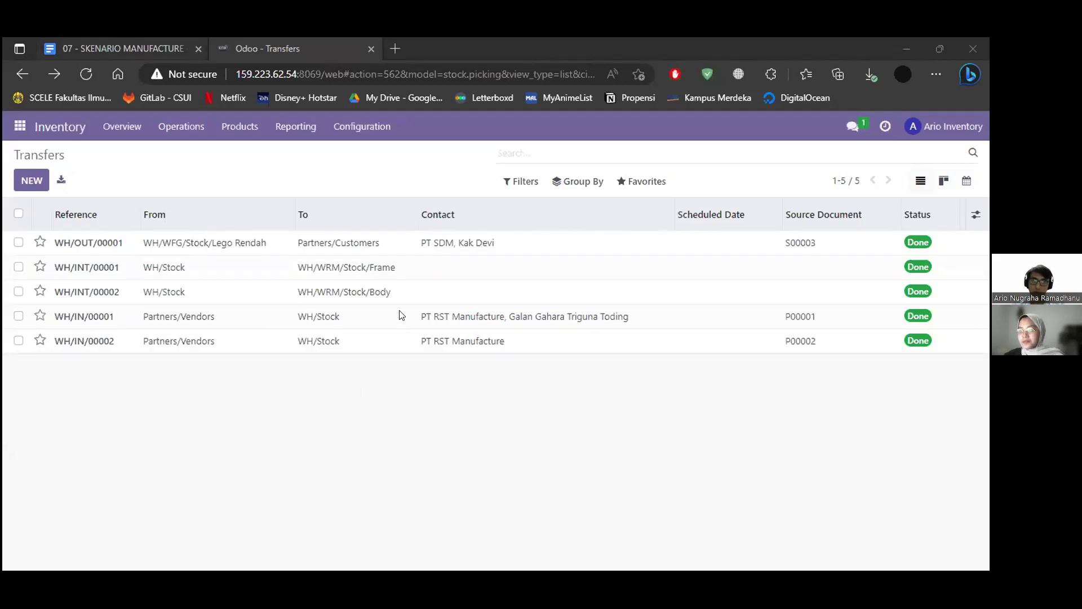
Step: Consult the Inventory Staff steps in the scenario document and start a new transfer with operation type PT KITA Manufacture: Internal Transfers
key("ctrl+Tab")
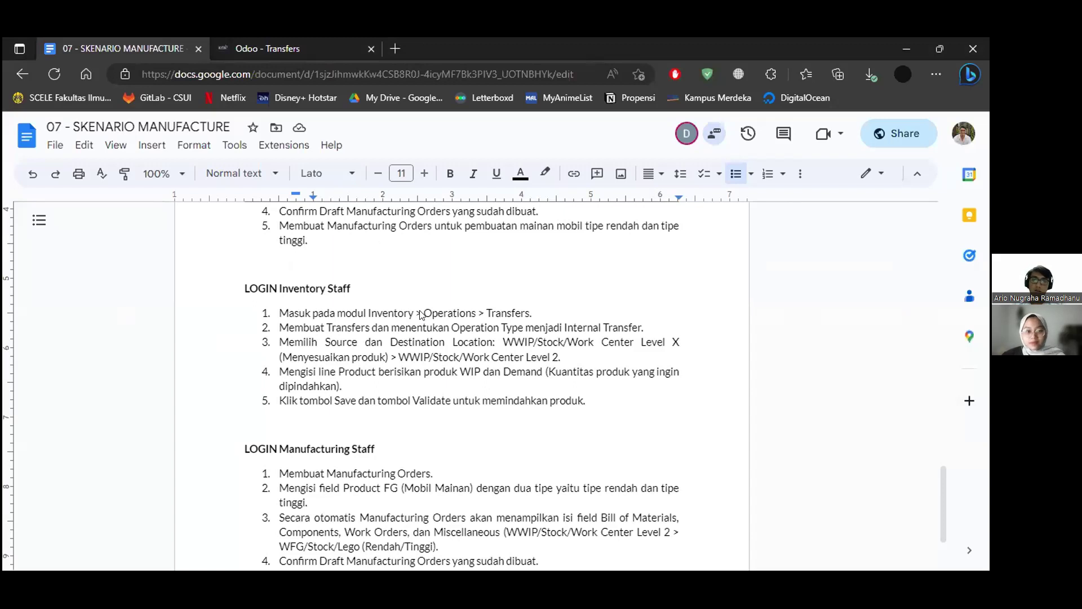
scroll(420, 314, "down", 1)
scroll(397, 309, "up", 1)
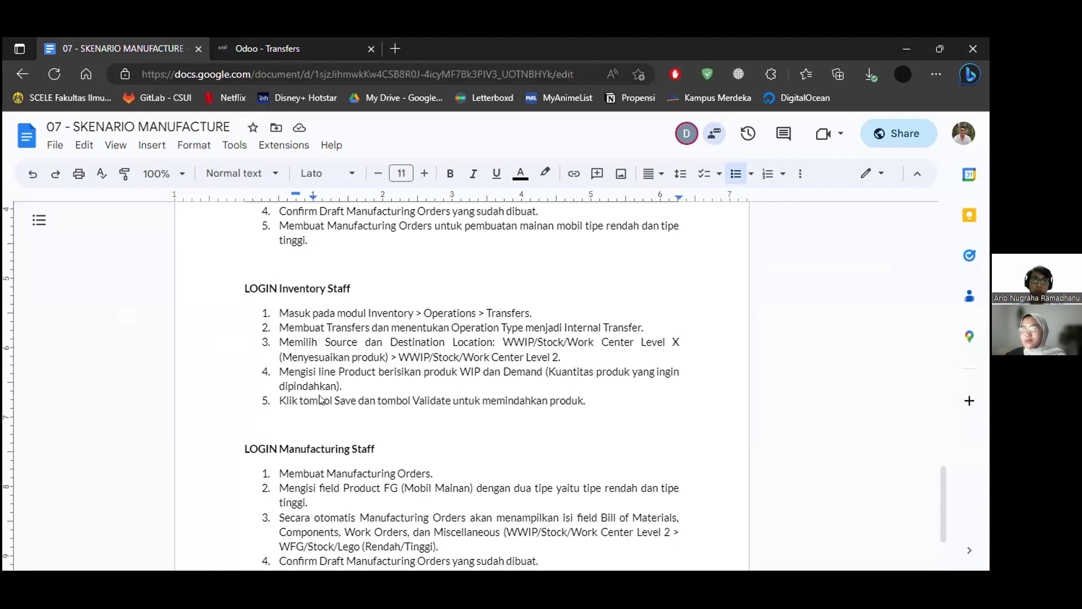
key("ctrl+Tab")
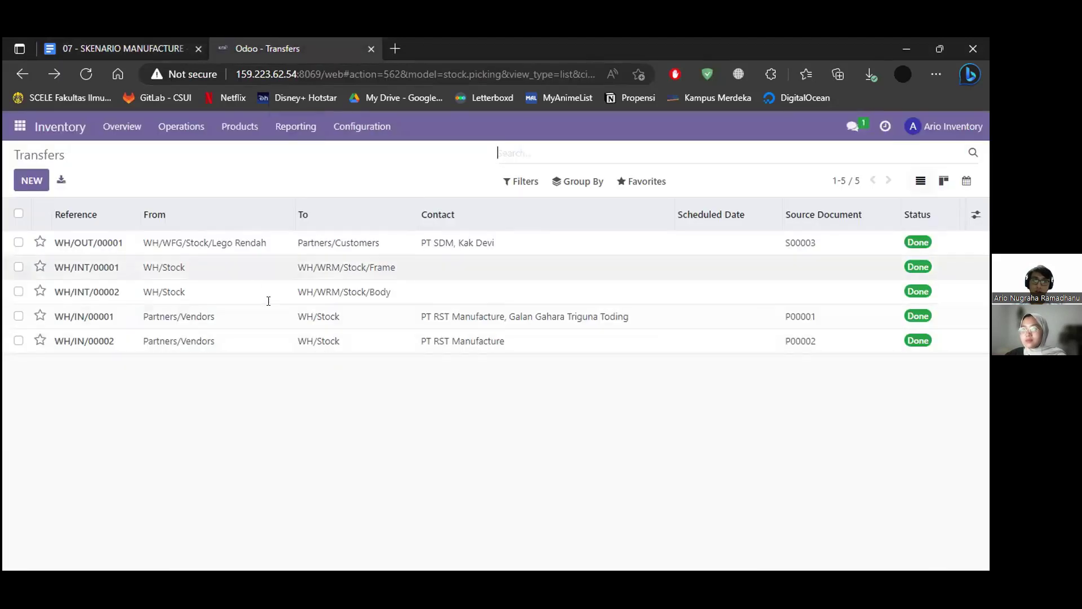
key("alt+c")
key("Tab")
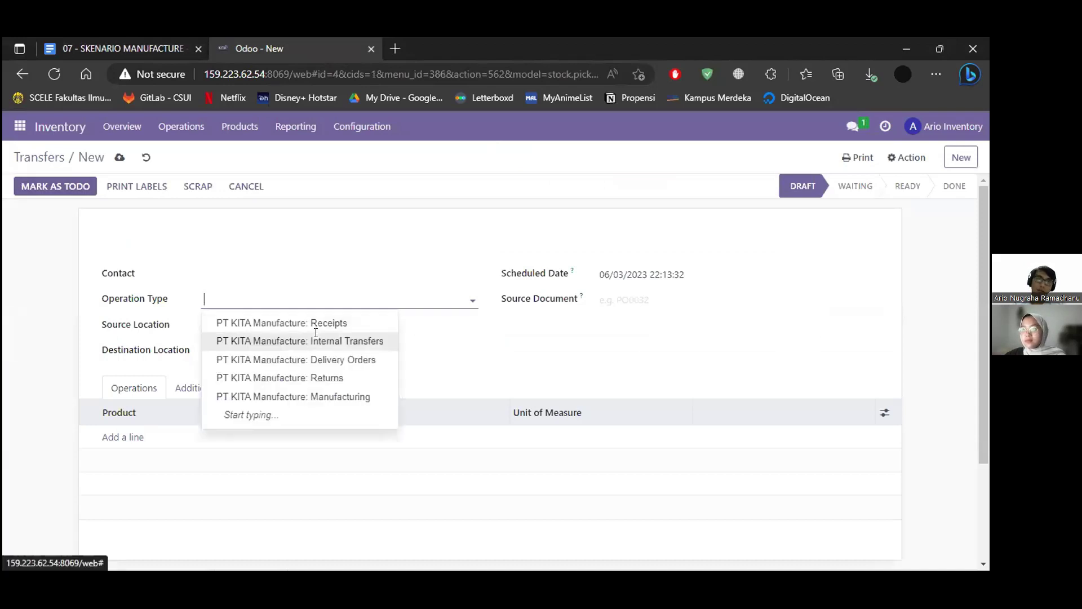
left_click(316, 339)
Step: Set the transfer's source location to WWIP/Stock/Work Center 0 Rendah and its destination location to WWIP/Stock/Work Center 2 Rendah
left_click(316, 333)
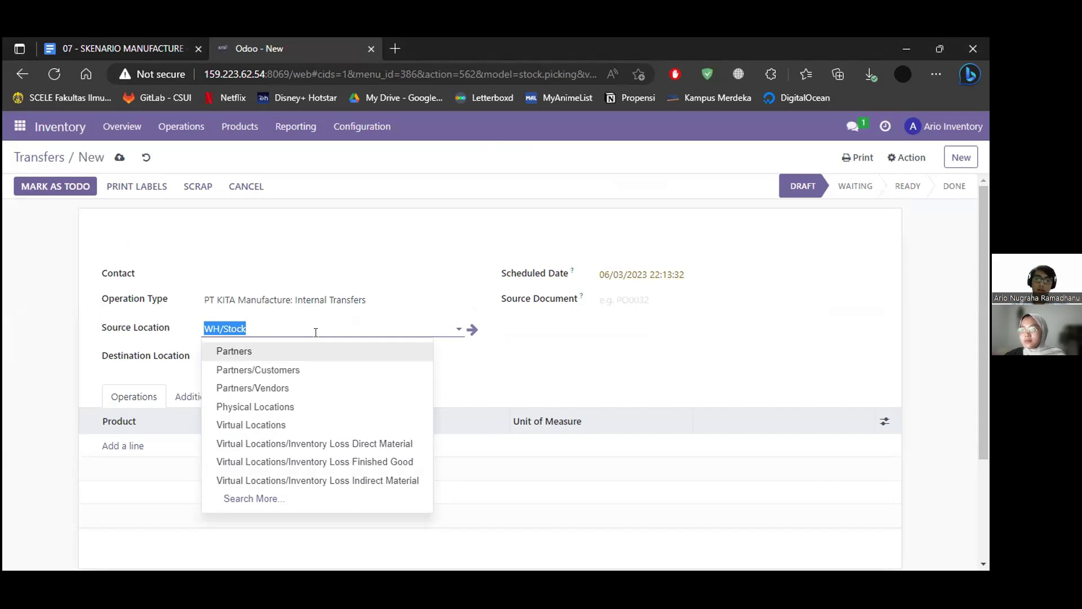
type("ww")
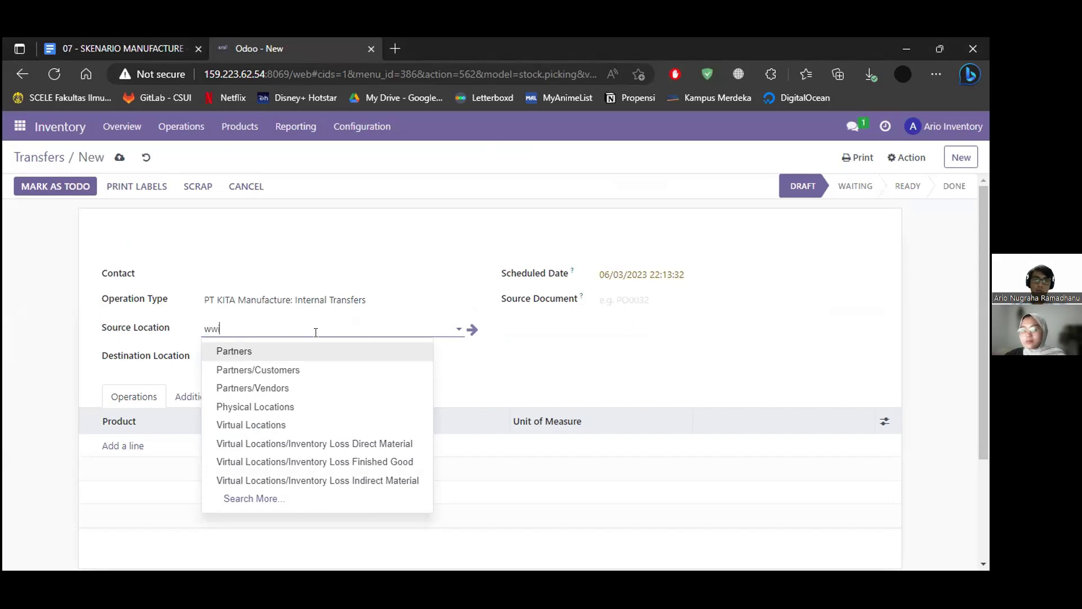
left_click(330, 405)
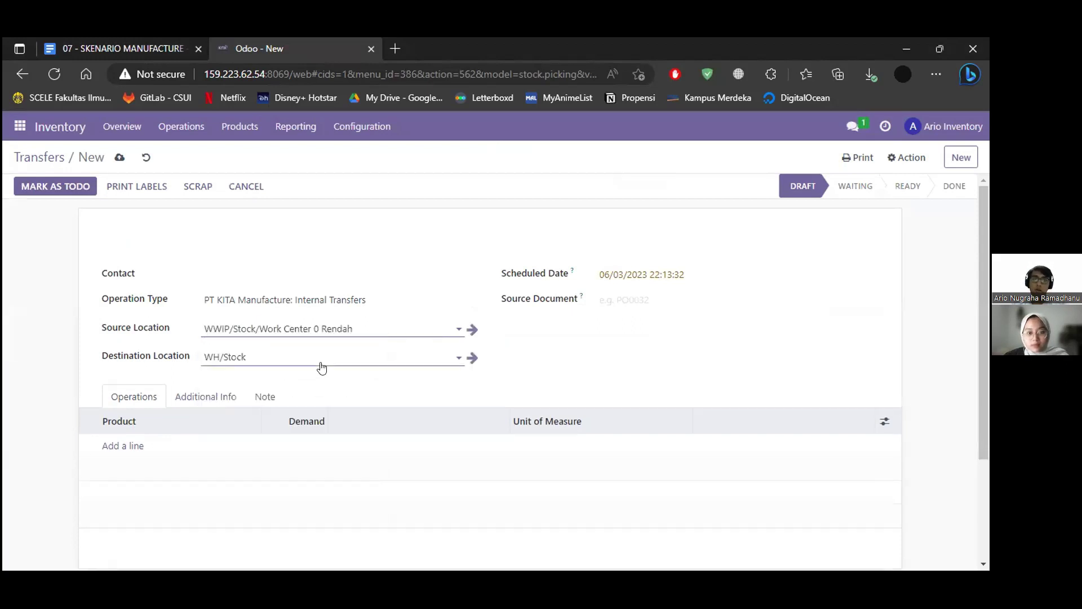
left_click(321, 364)
type("wwip")
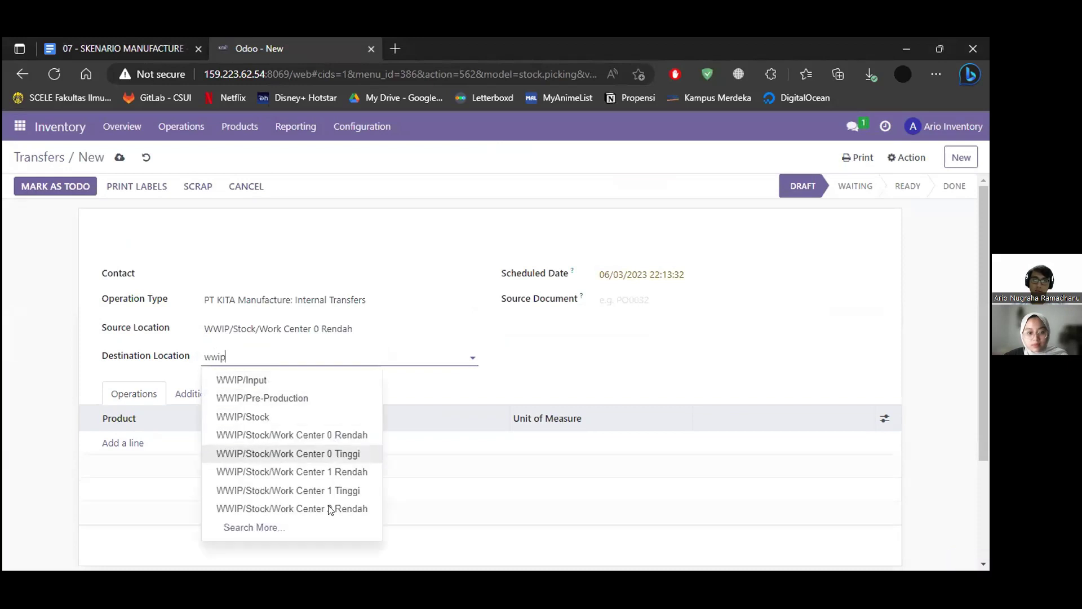
left_click(330, 509)
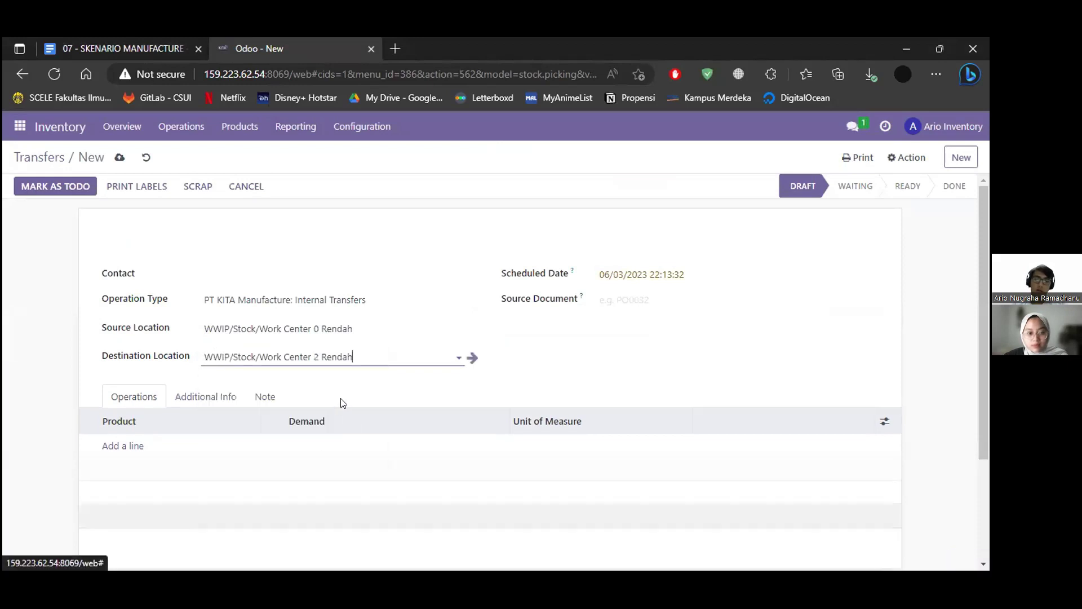
Step: Add a product line for [WIP_001] Frame Ban Rendah with a demand of 12 units
left_click(135, 445)
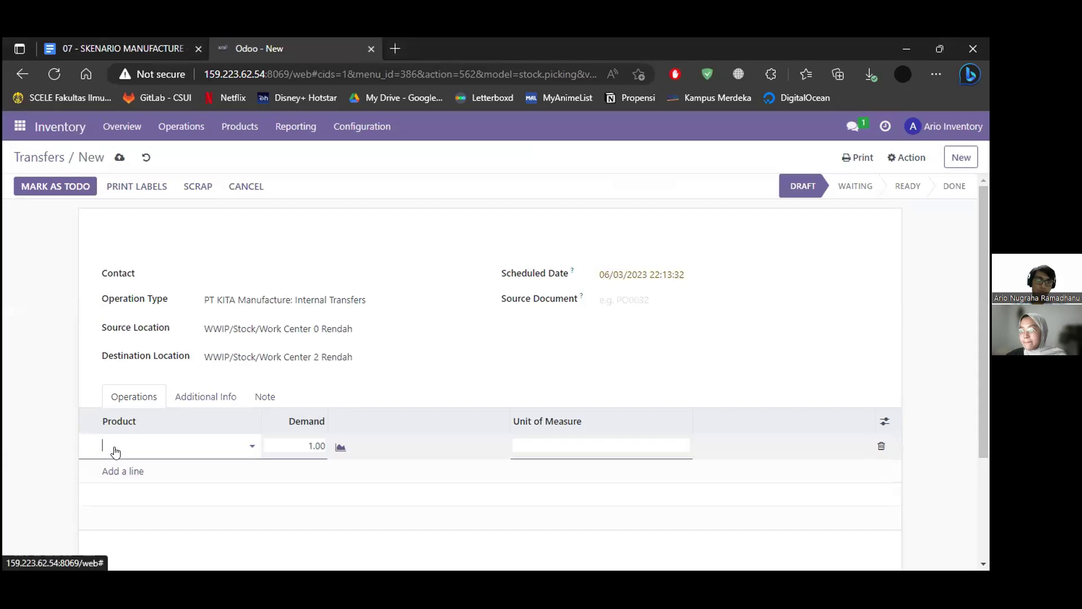
type("frame")
left_click(164, 461)
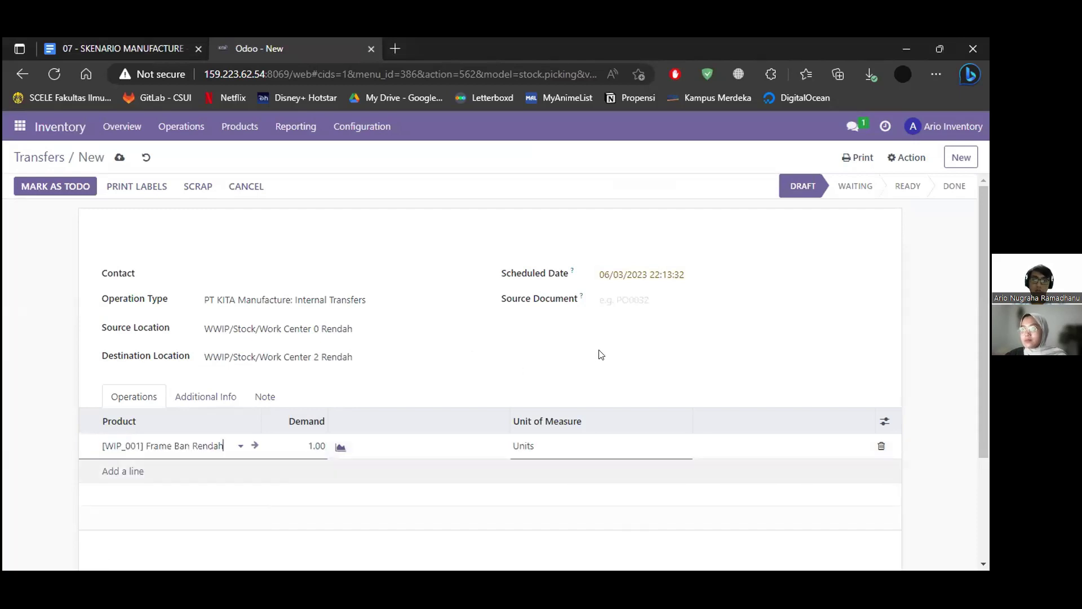
key("Tab")
type("12")
left_click(412, 407)
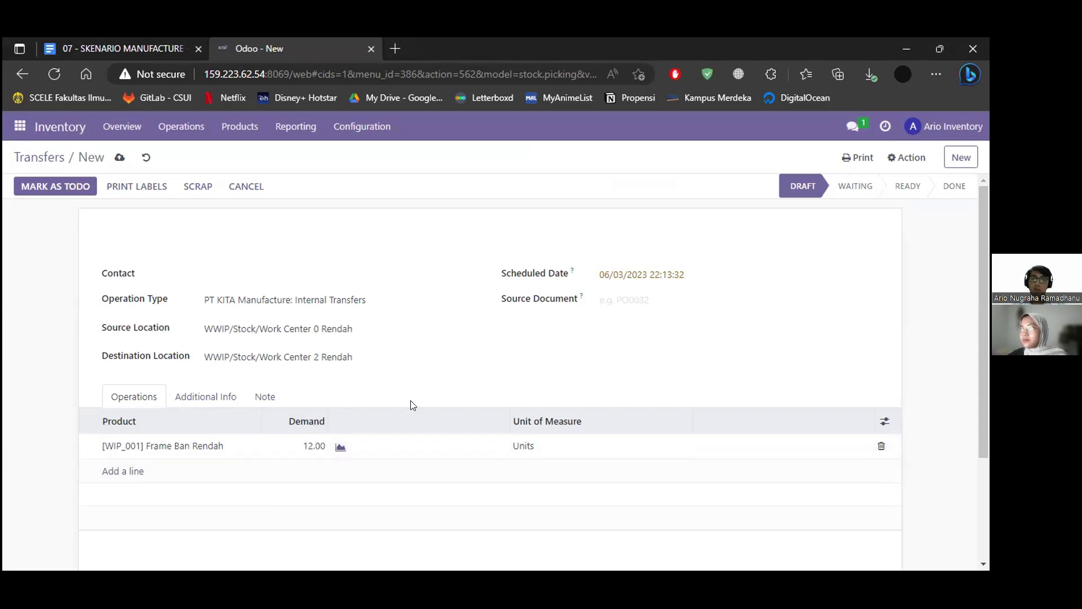
Step: Mark the Frame Ban Rendah transfer as to do and validate it
scroll(411, 404, "down", 1)
scroll(536, 350, "up", 1)
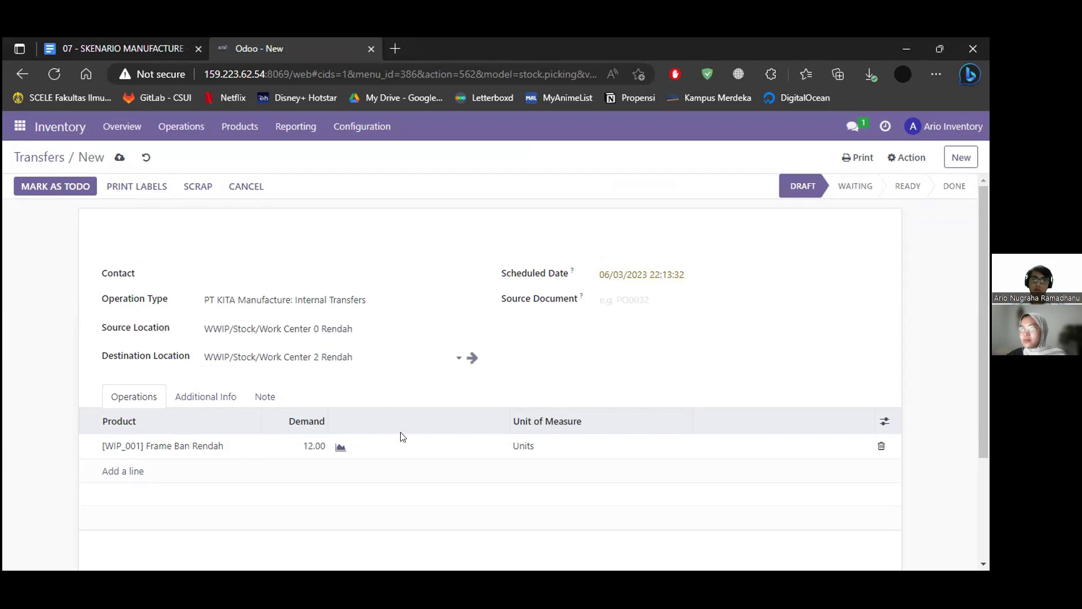
left_click(41, 186)
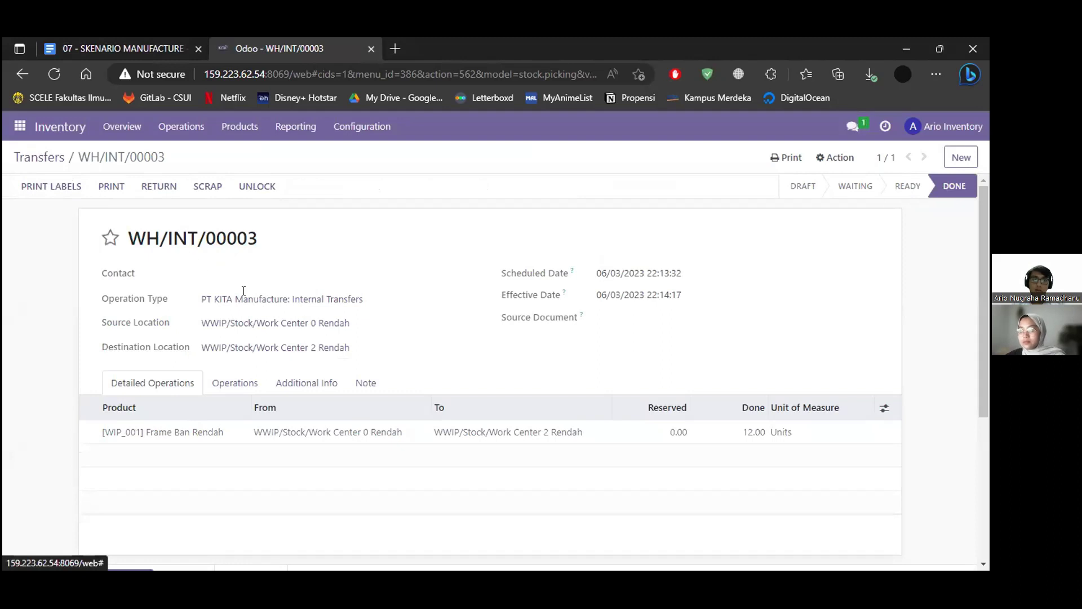
Step: Create another internal transfer from WWIP/Stock/Work Center 1 Rendah to WWIP/Stock/Work Center 2 Rendah
left_click(261, 302)
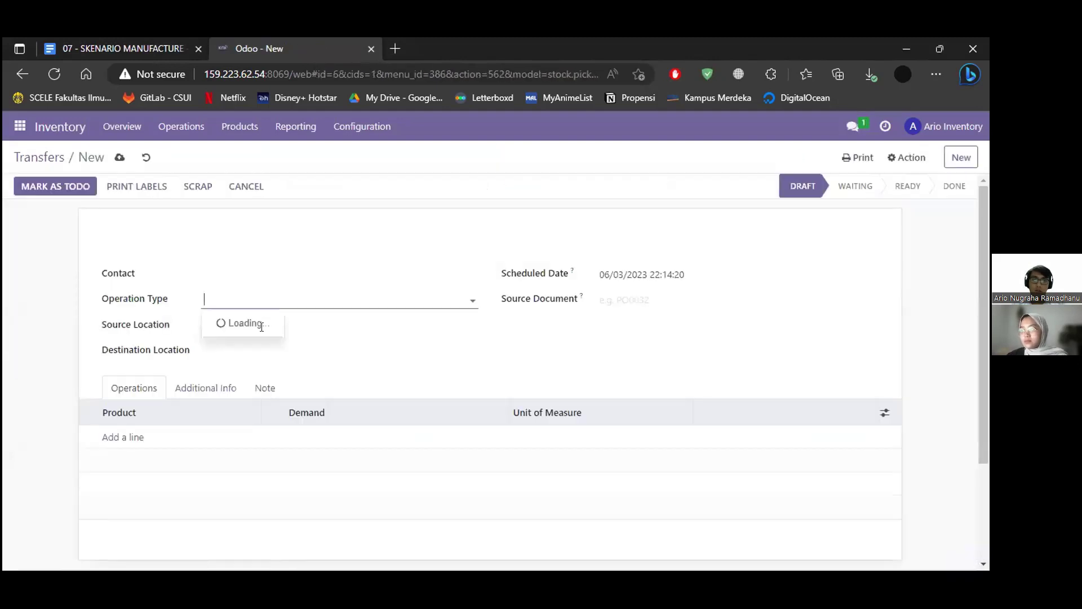
left_click(261, 332)
left_click(261, 326)
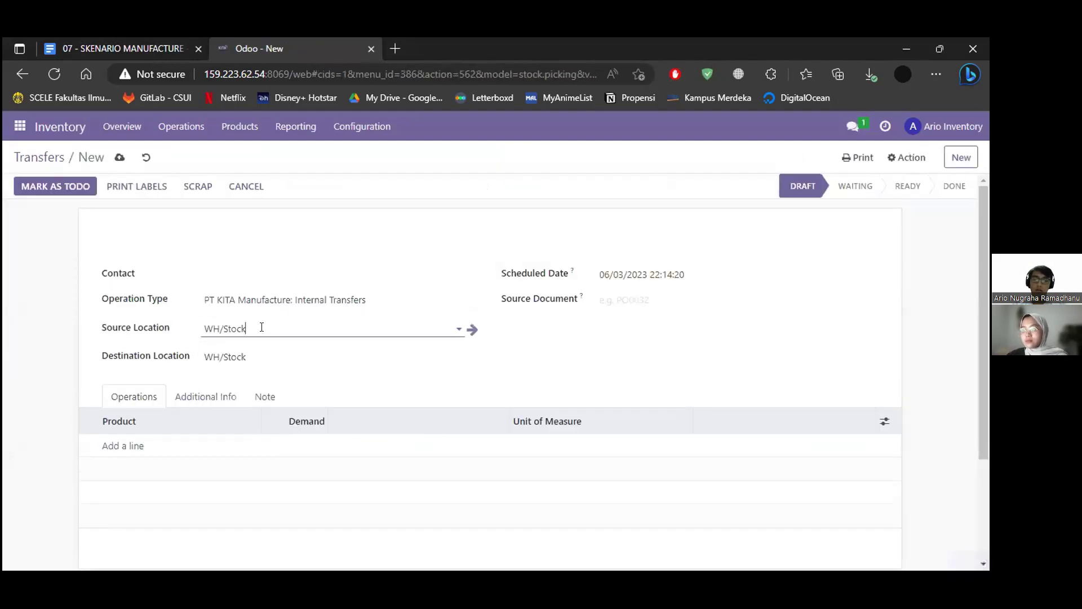
type("wwip")
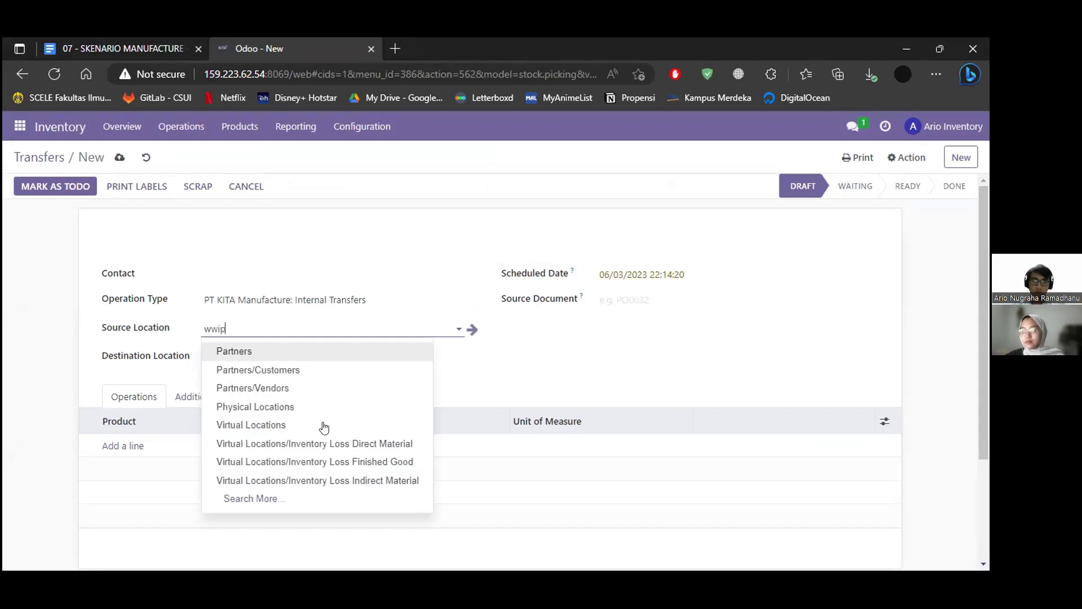
left_click(332, 445)
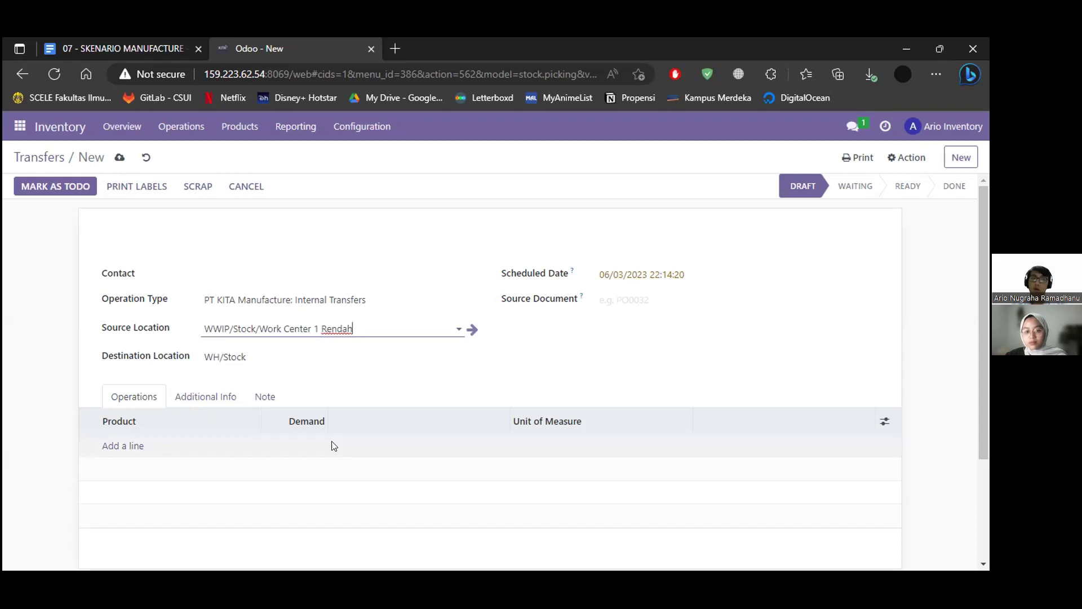
left_click(312, 359)
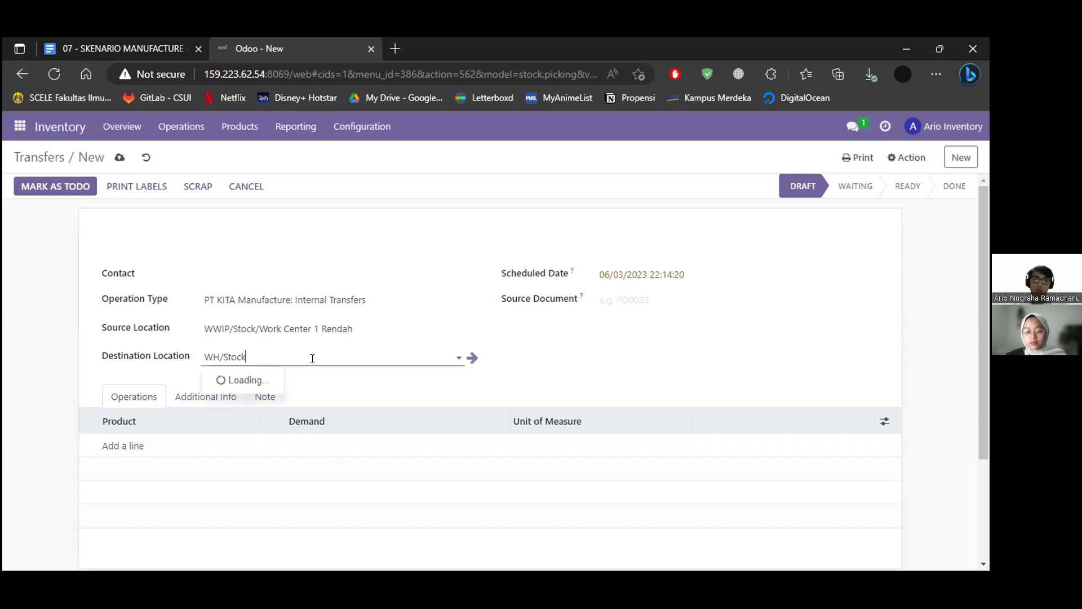
key("ctrl+a")
type("wwip")
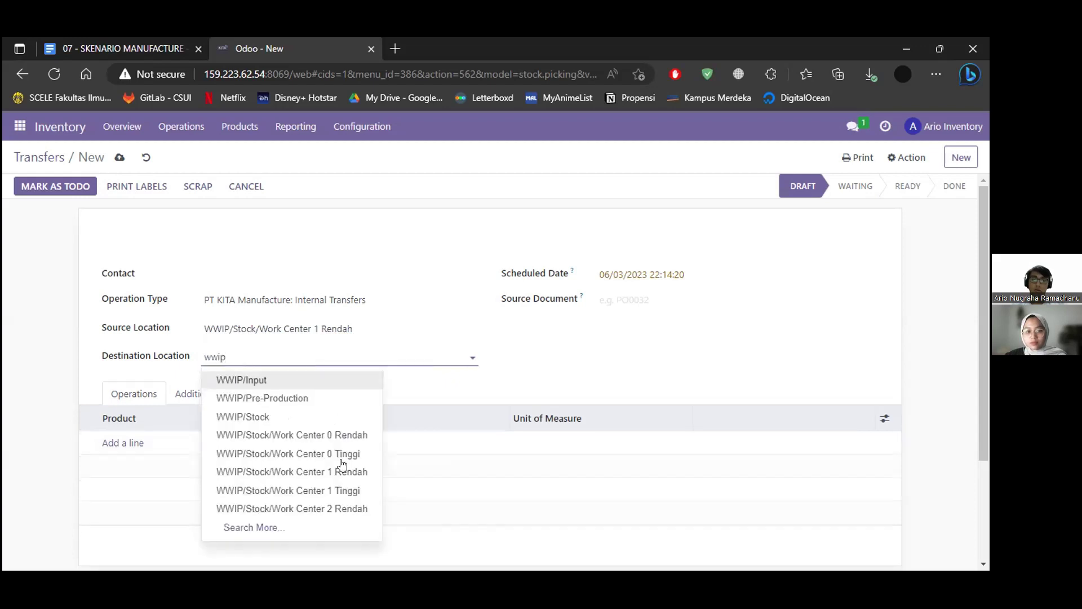
Step: Add 12 units of [WIP_002] Body Mobil Rendah to the transfer, mark it as to do and validate it
left_click(136, 444)
type("body")
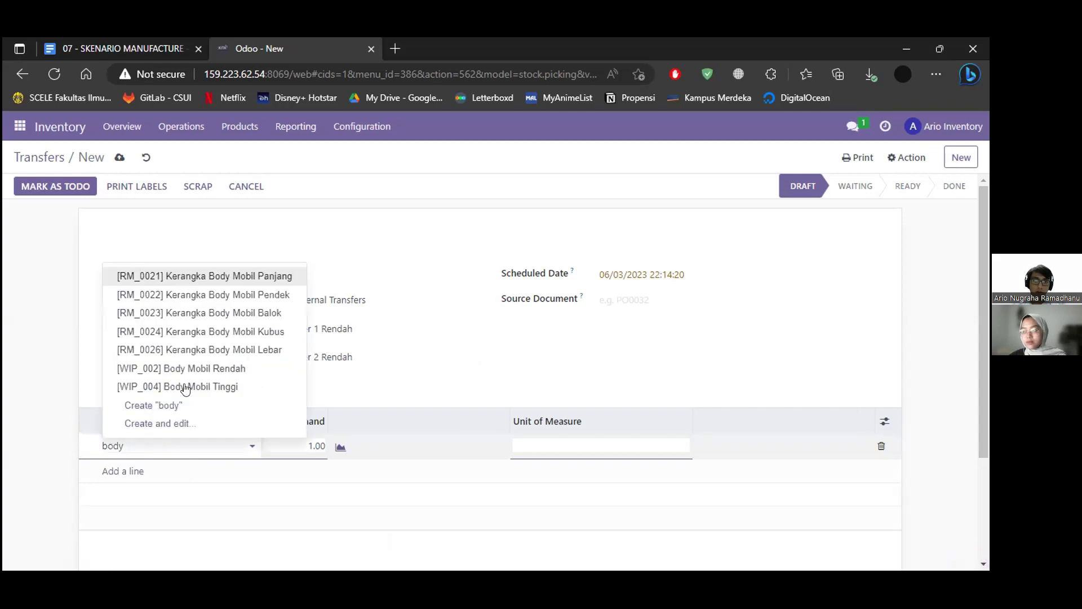
left_click(205, 371)
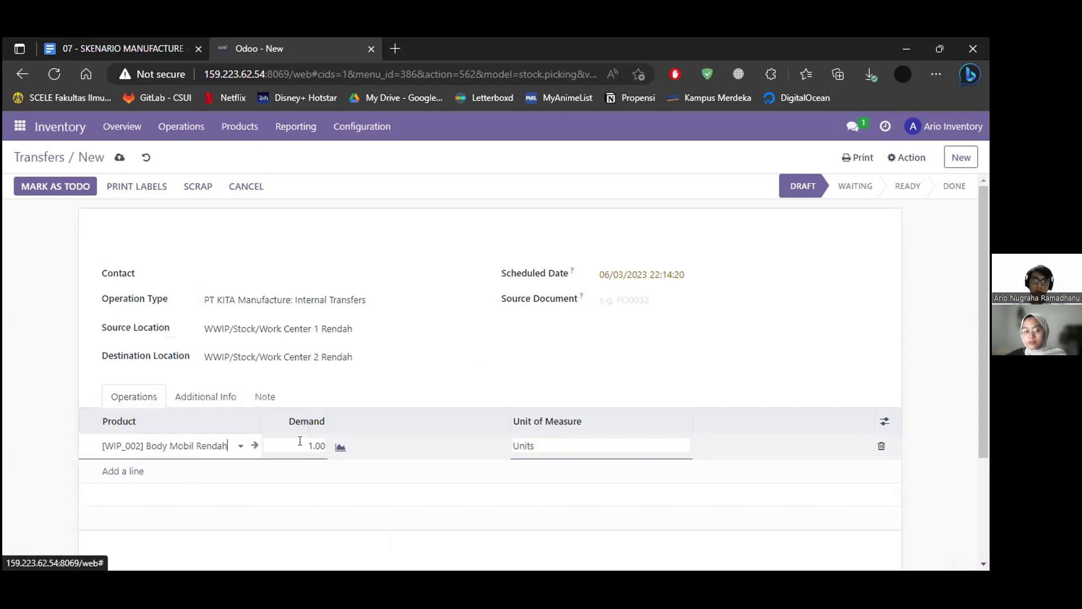
left_click(300, 440)
type("12")
left_click(443, 391)
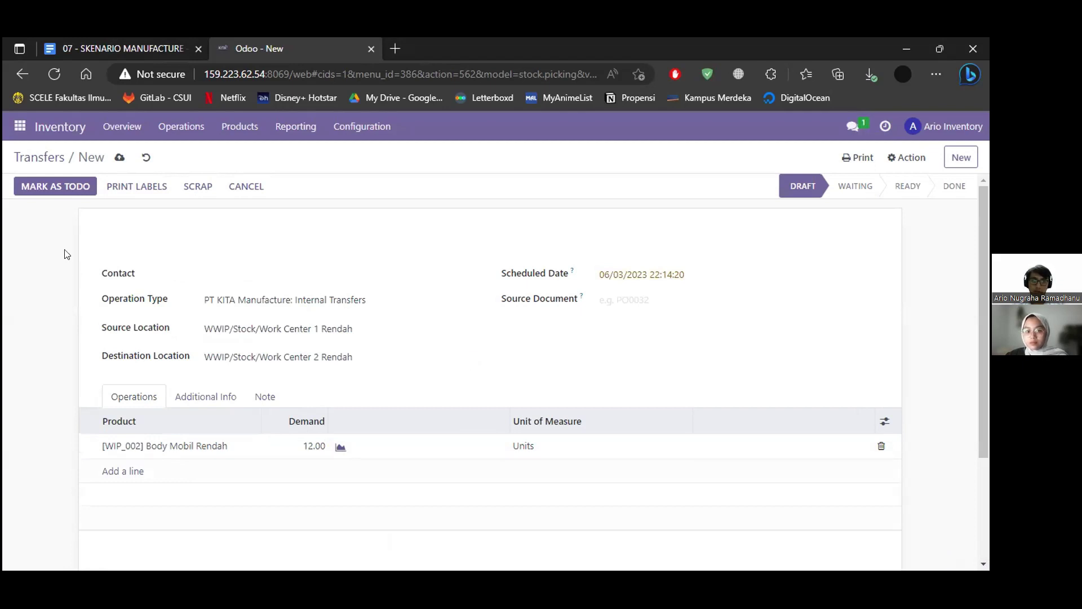
scroll(65, 251, "down", 3)
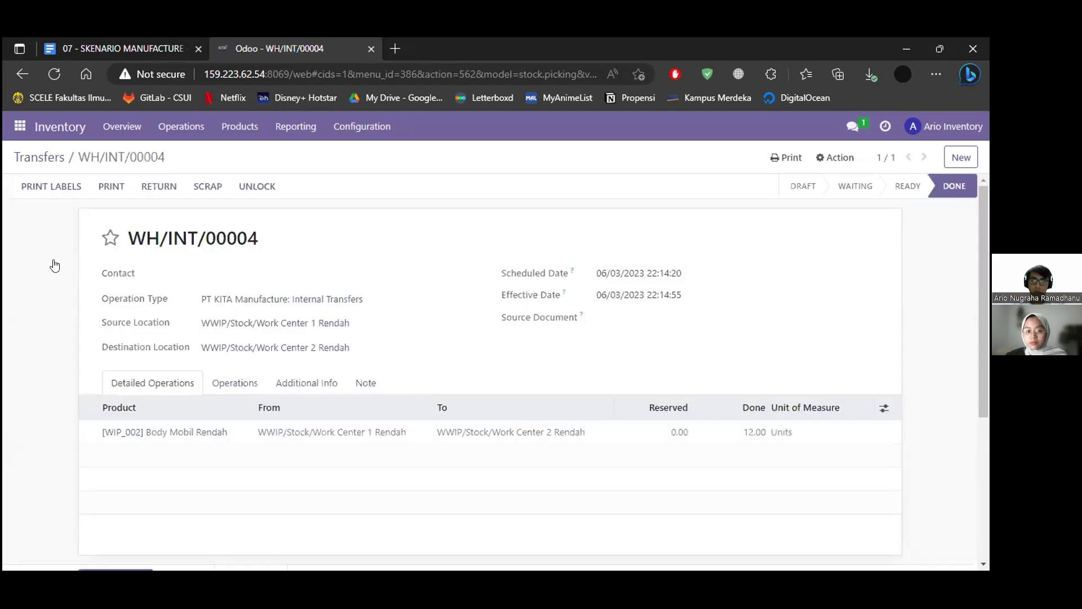
Step: Start another internal transfer for PT KITA Manufacture with WWIP/Stock/Work Center 0 Tinggi as the source location
scroll(56, 265, "down", 1)
scroll(56, 266, "up", 1)
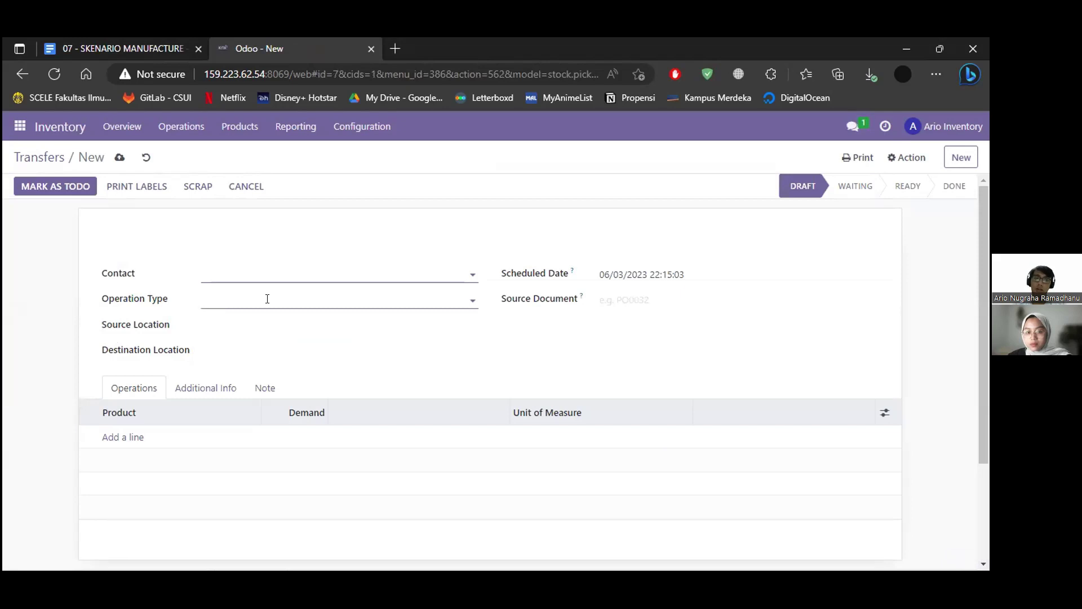
left_click(268, 299)
left_click(285, 341)
left_click(255, 325)
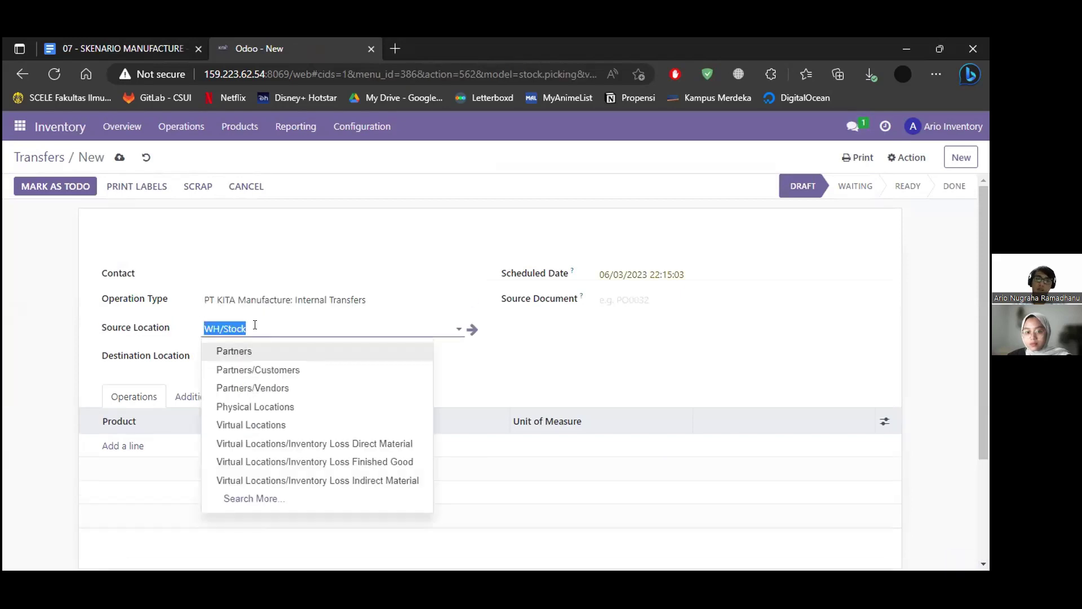
type("wwip")
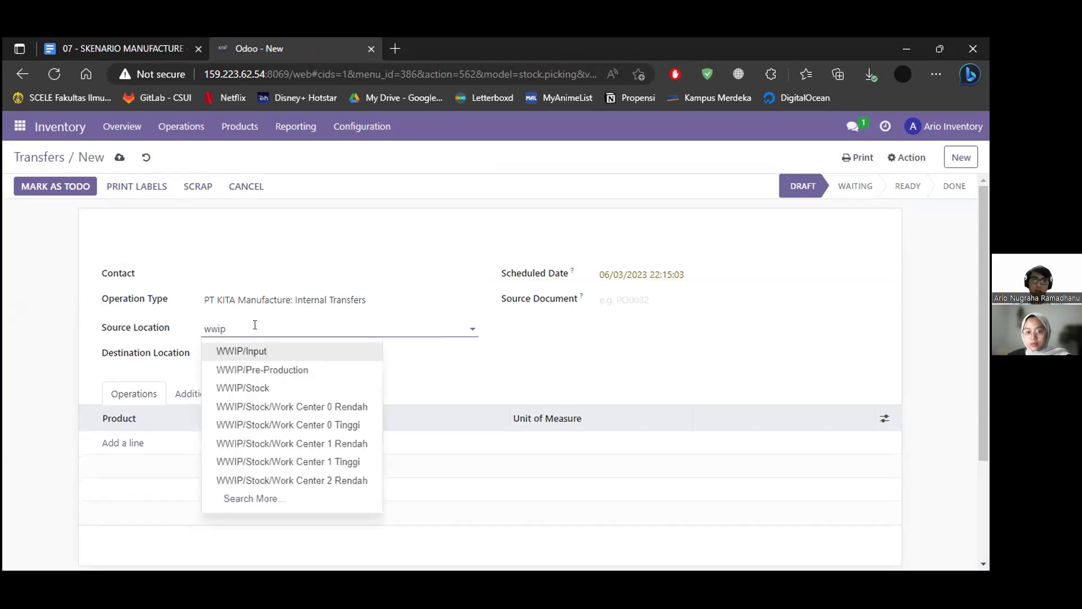
left_click(332, 426)
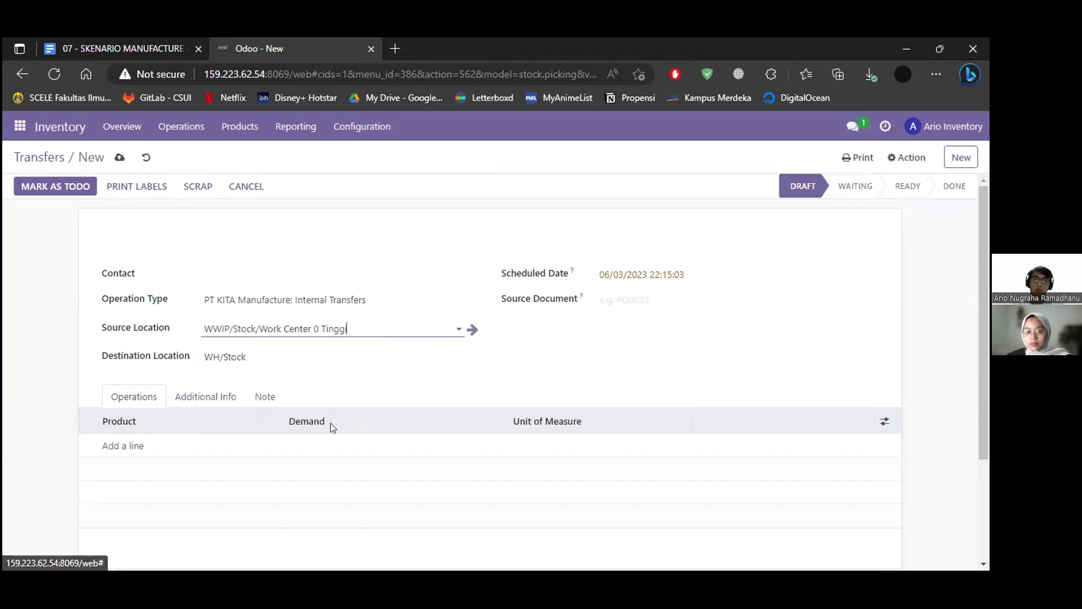
Step: Set the transfer's destination location to WWIP/Stock/Work Center 2 Tinggi
left_click(303, 358)
type("wwip")
key("Down")
key("Return")
key("BackSpace")
key("BackSpace")
key("BackSpace")
key("BackSpace")
key("BackSpace")
key("BackSpace")
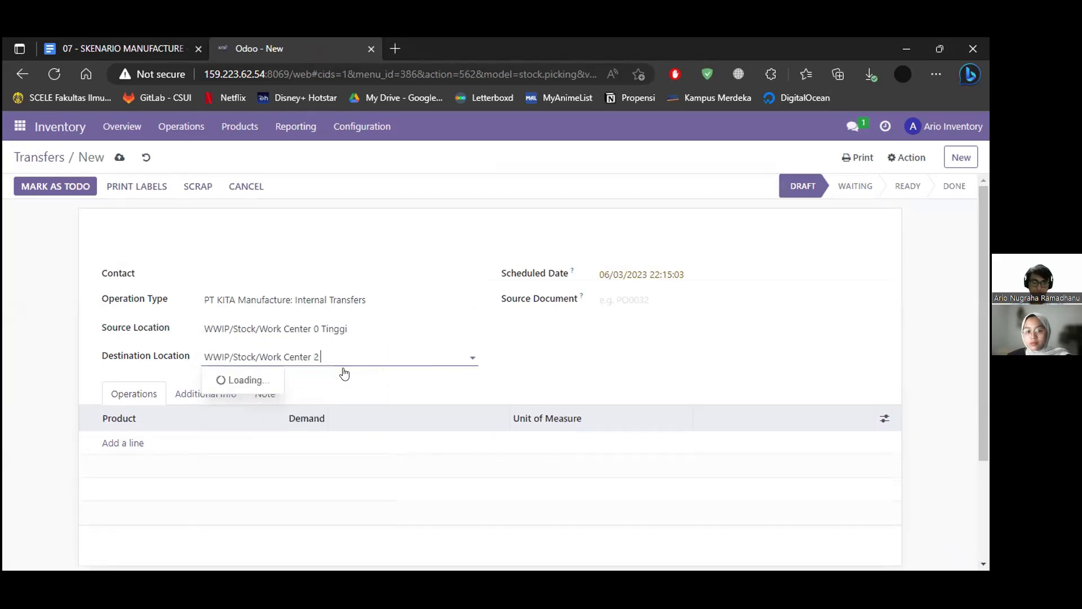
type("Tinggi")
key("Return")
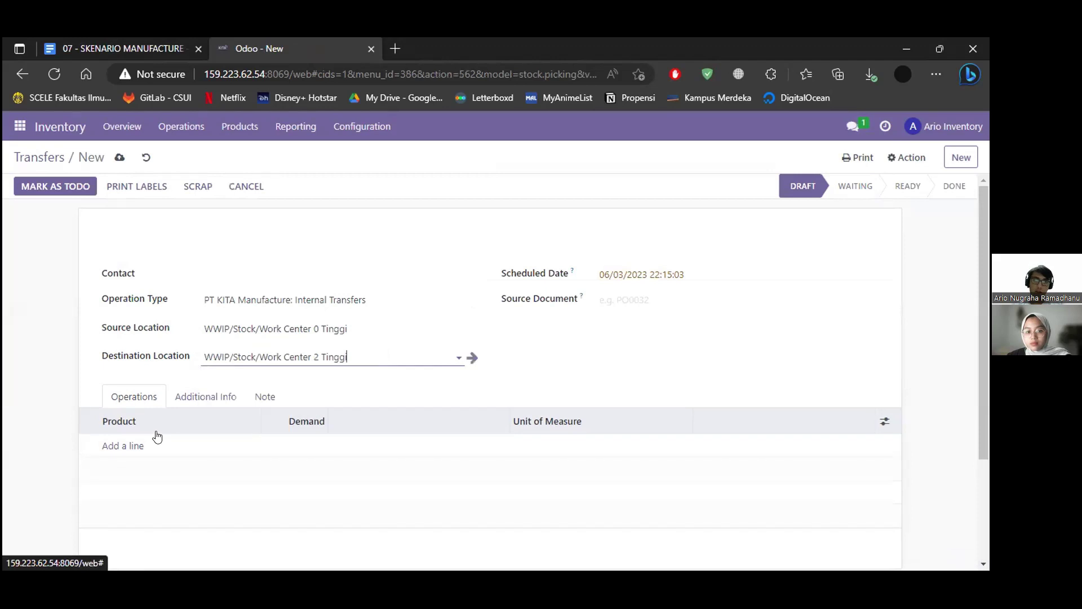
Step: Add a product line for [WIP_003] Frame Ban Tinggi with a demand of 12 units
left_click(156, 442)
type("frame")
left_click(171, 484)
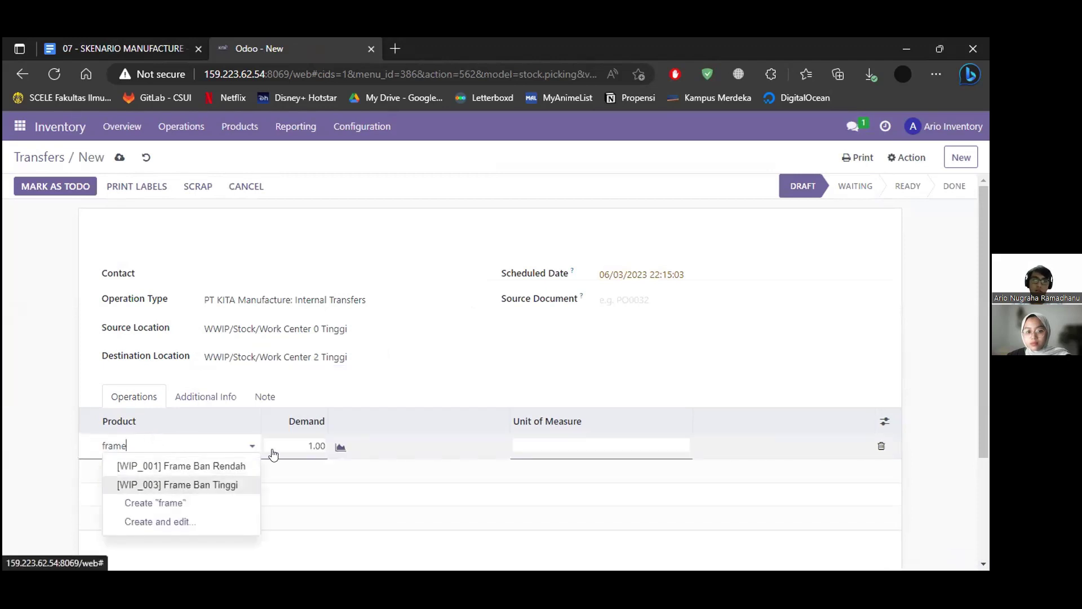
left_click(311, 442)
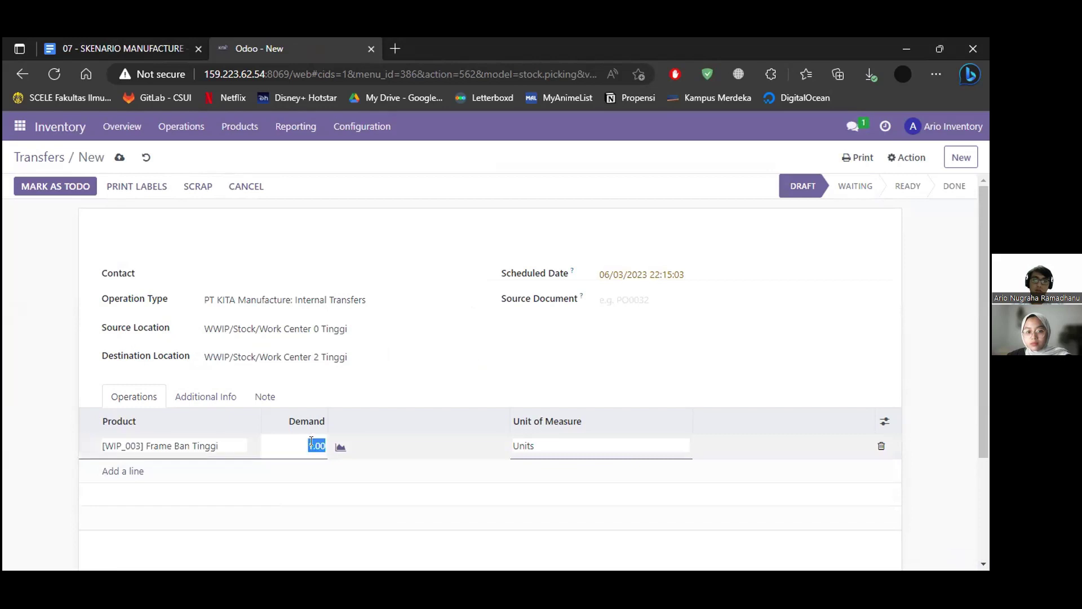
type("12")
left_click(475, 391)
scroll(403, 444, "down", 1)
scroll(311, 447, "up", 1)
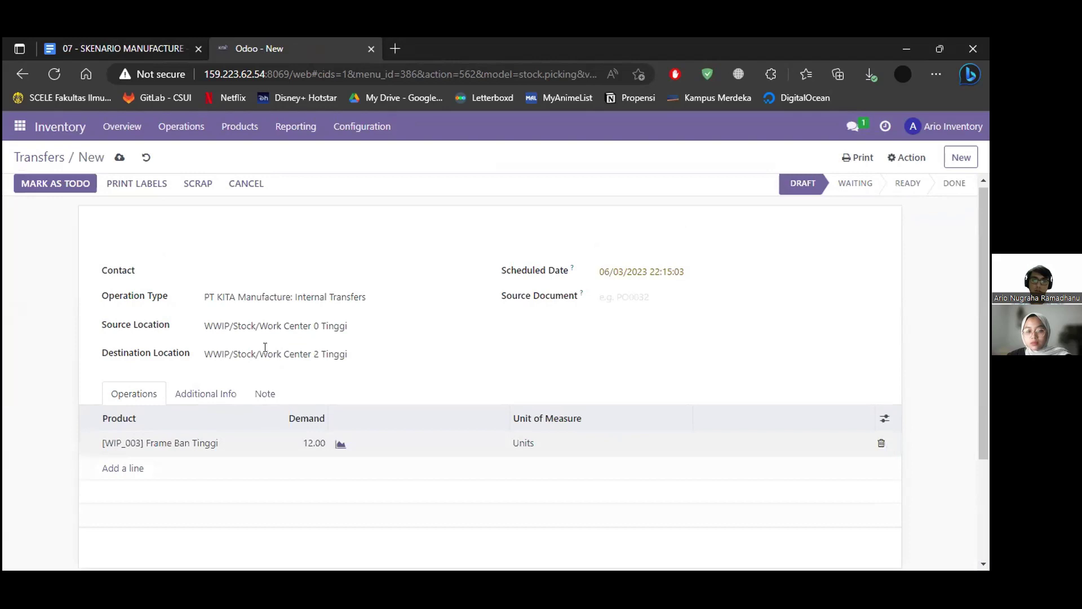
Step: Mark the Frame Ban Tinggi transfer as to do and validate it, processing all quantities immediately
left_click(48, 194)
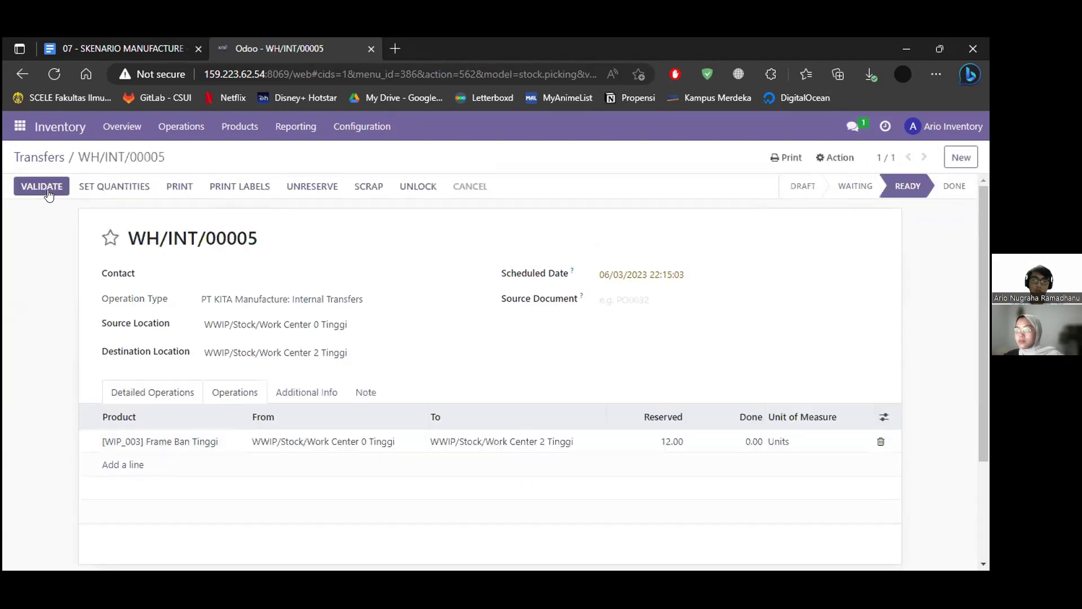
left_click(49, 194)
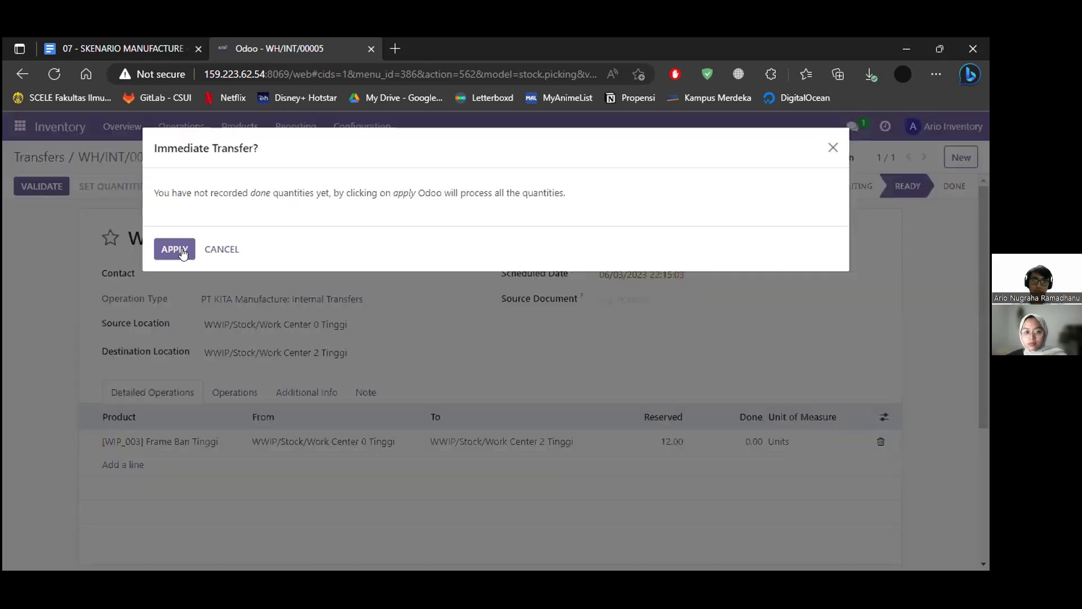
left_click(175, 249)
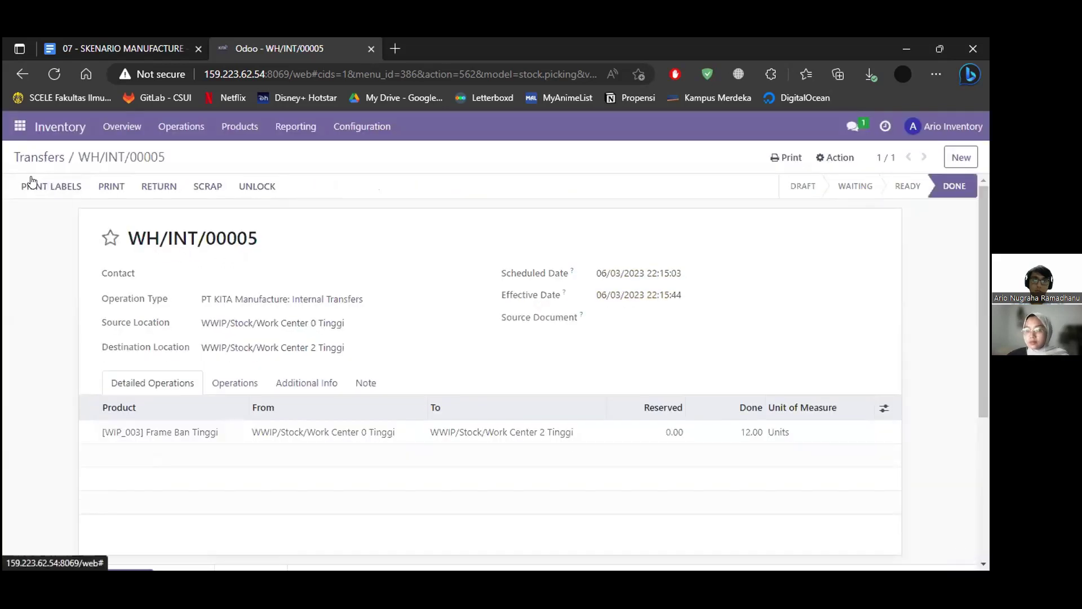
Step: Create a new PT KITA Manufacture internal transfer with WWIP/Stock/Work Center 1 Tinggi as the source location
left_click(36, 158)
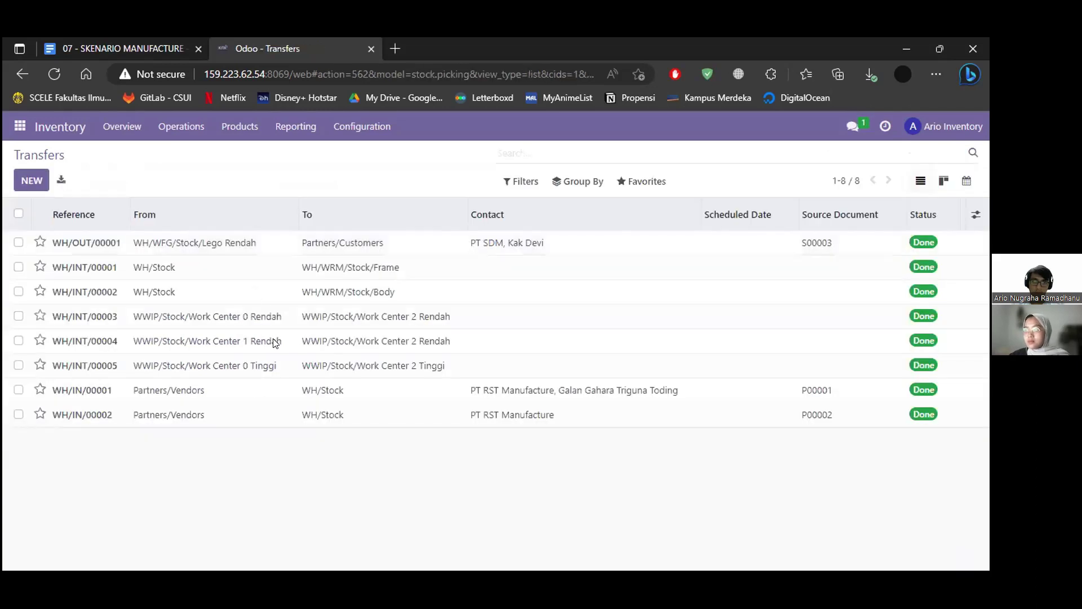
left_click(267, 300)
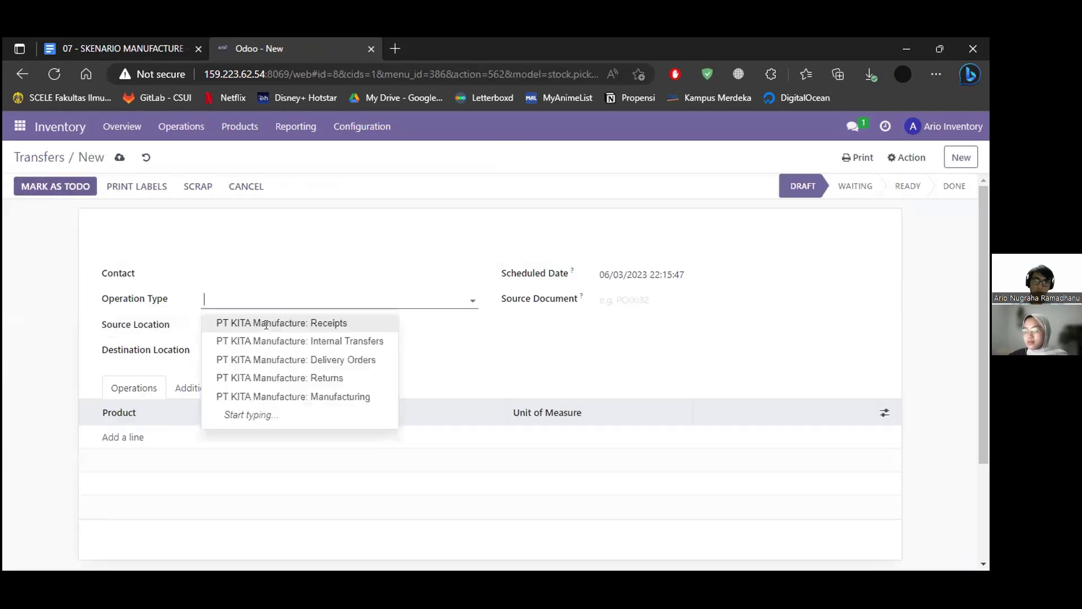
left_click(267, 341)
left_click(266, 326)
type("wwip")
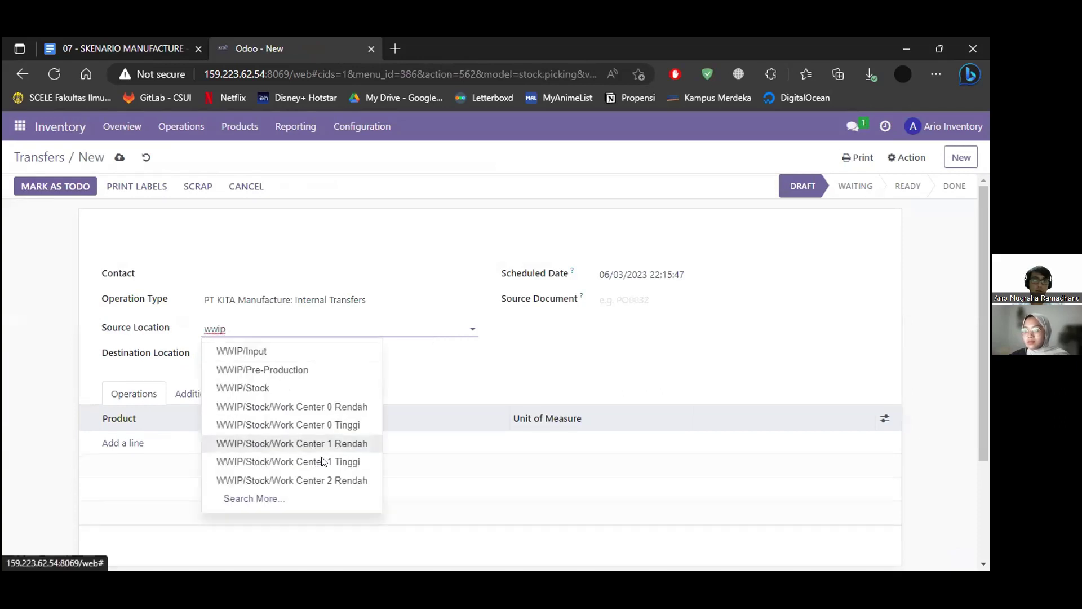
left_click(324, 462)
Step: Set the destination location of the Work Center 1 Tinggi transfer to WWIP/Stock/Work Center 2 Tinggi
left_click(268, 355)
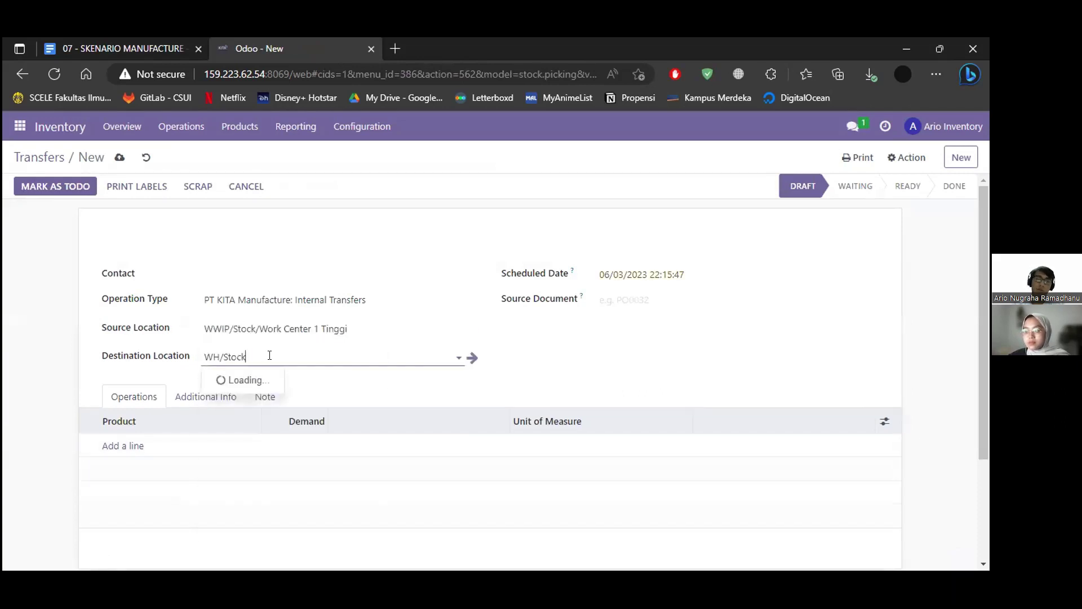
type("wwip")
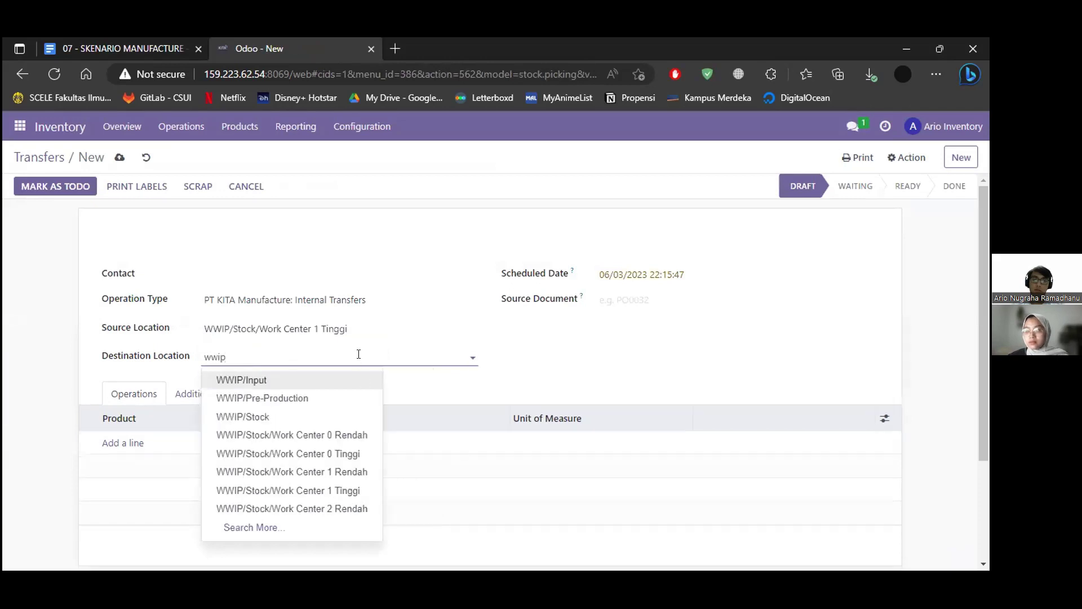
key("Down")
key("Down")
key("Down")
key("Down")
key("Down")
key("Down")
key("Down")
key("Return")
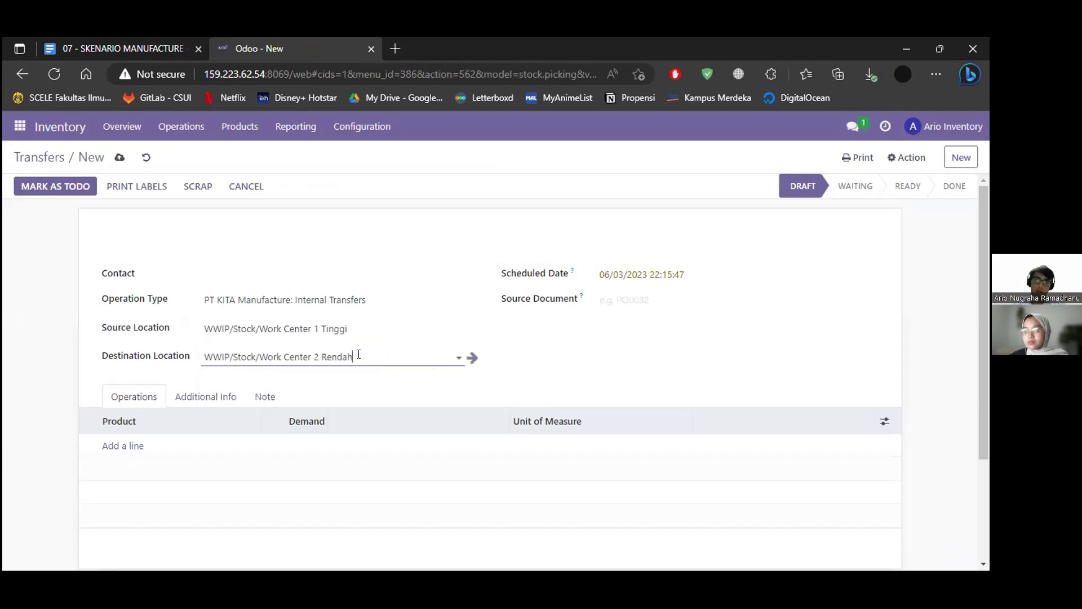
key("ctrl+BackSpace")
left_click(293, 398)
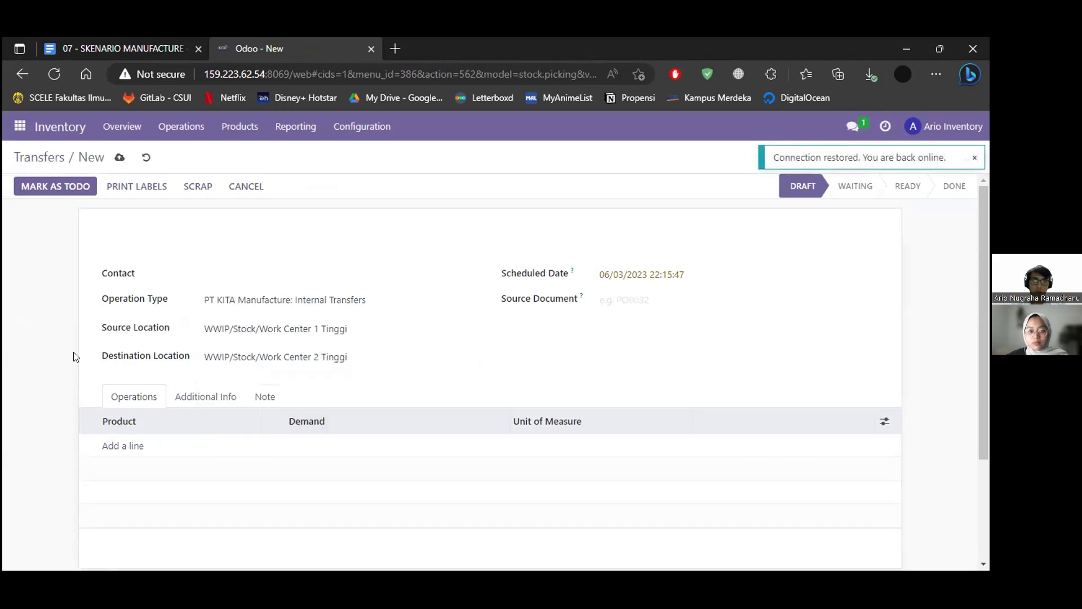
Step: Add a product line for [WIP_004] Body Mobil Tinggi with a demand of 12 units
scroll(113, 350, "down", 2)
left_click(130, 328)
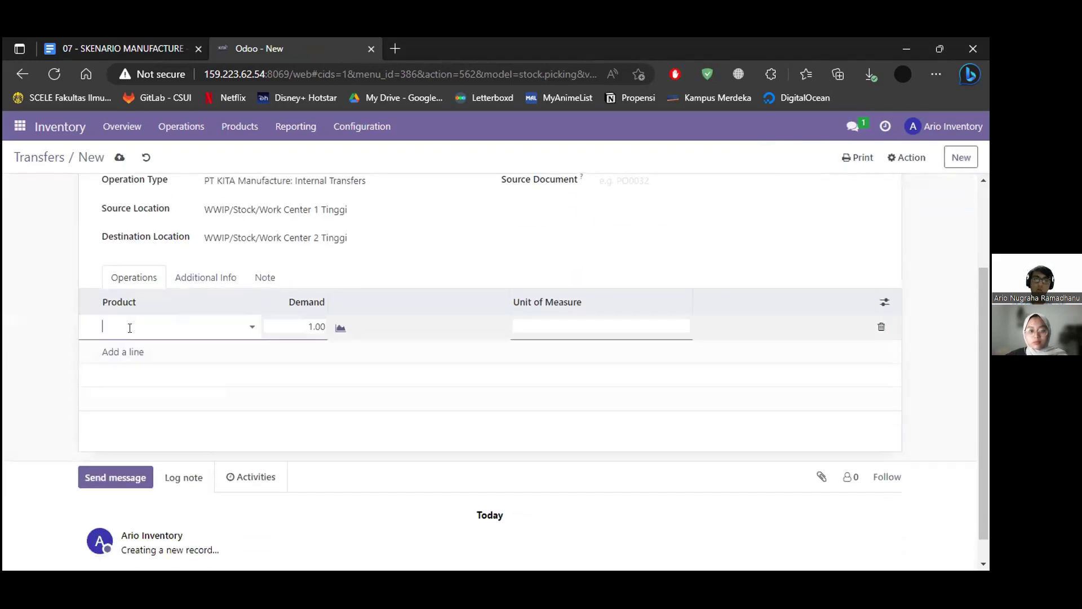
type("body")
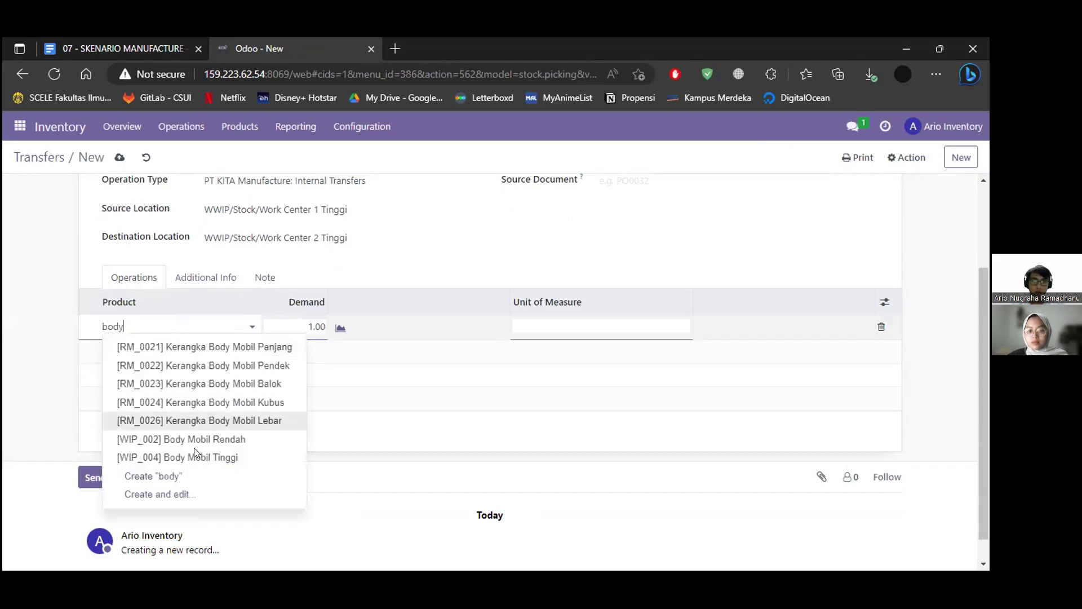
left_click(194, 455)
key("Tab")
type("12")
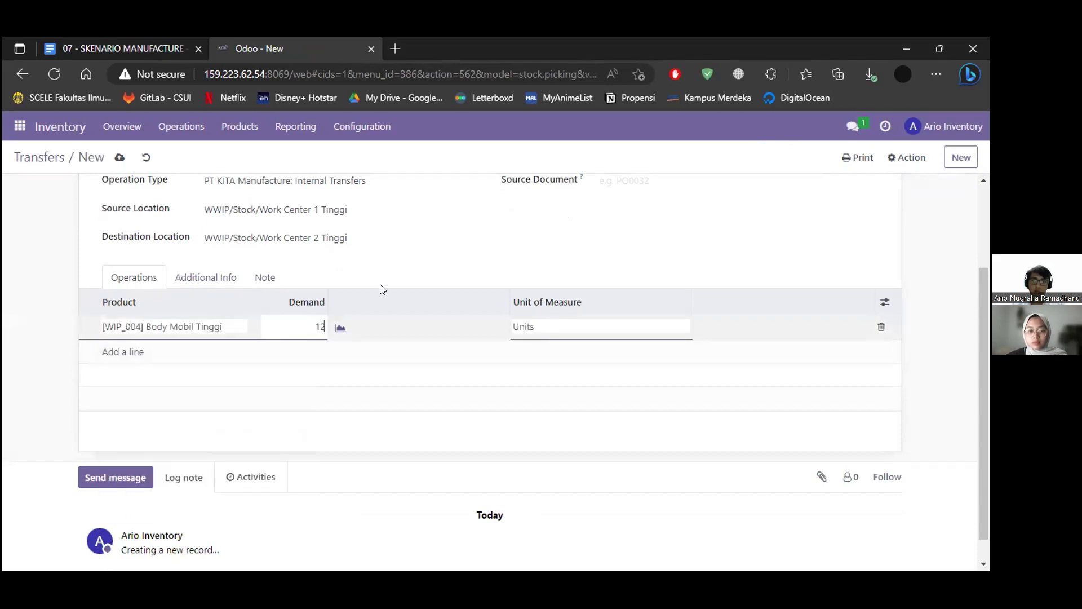
left_click(362, 392)
scroll(362, 391, "up", 2)
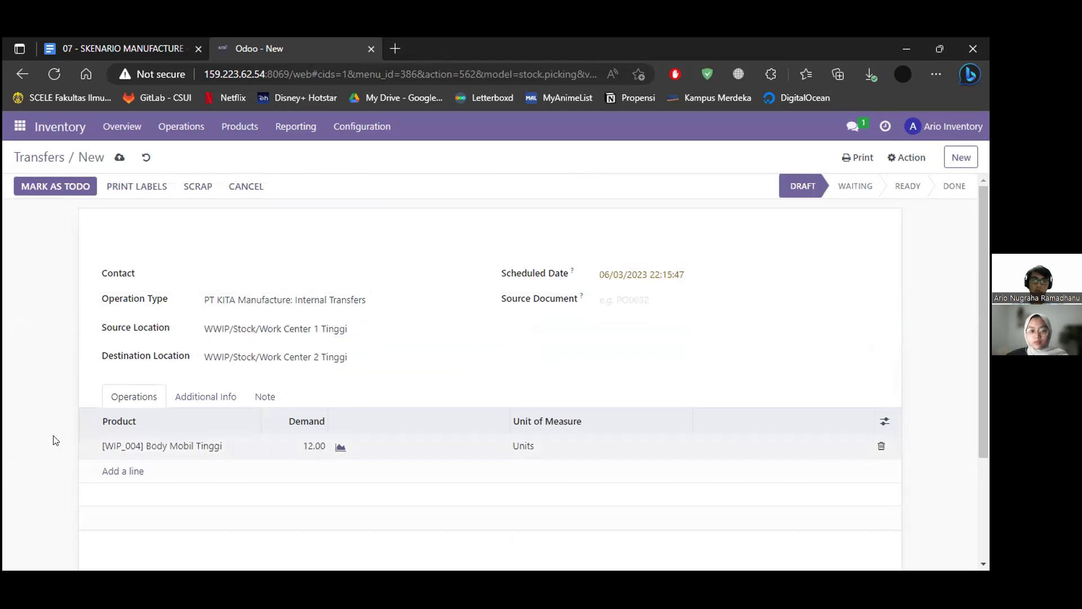
Step: Mark the Body Mobil Tinggi transfer as to do and validate it, processing all quantities immediately
left_click(37, 190)
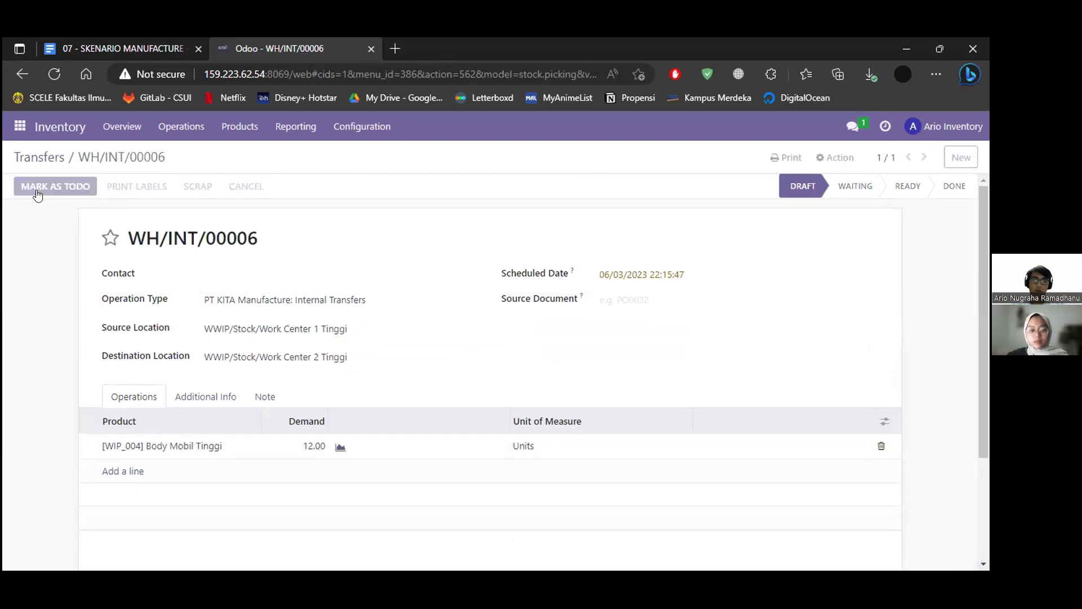
left_click(44, 190)
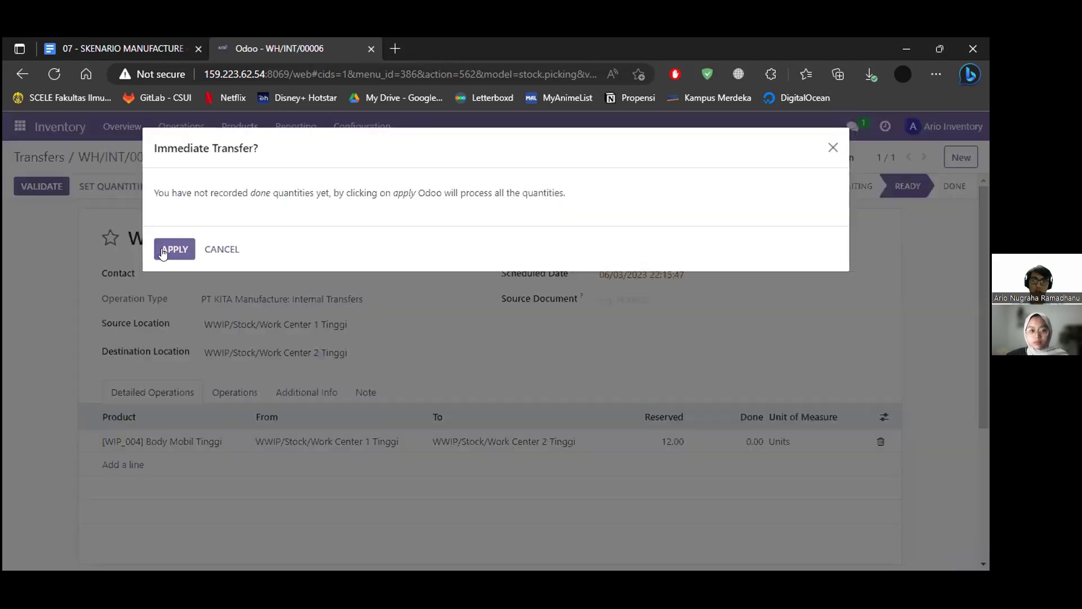
left_click(163, 252)
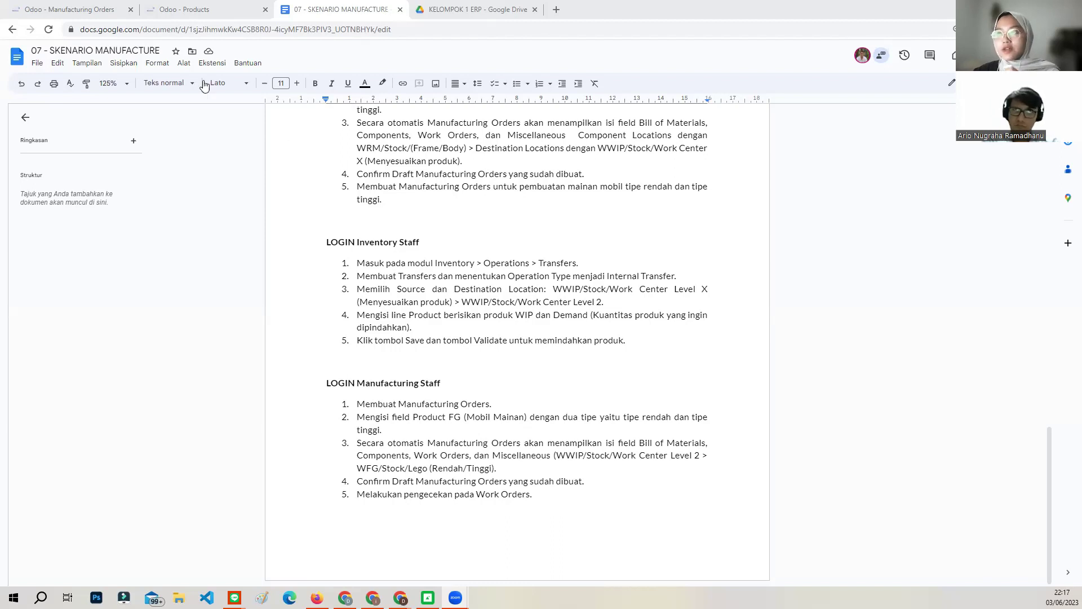
Step: Switch to the Manufacturing Orders page and create an order for 12 units of [FG_001] Mobil Mainan Tipe Rendah
left_click(68, 10)
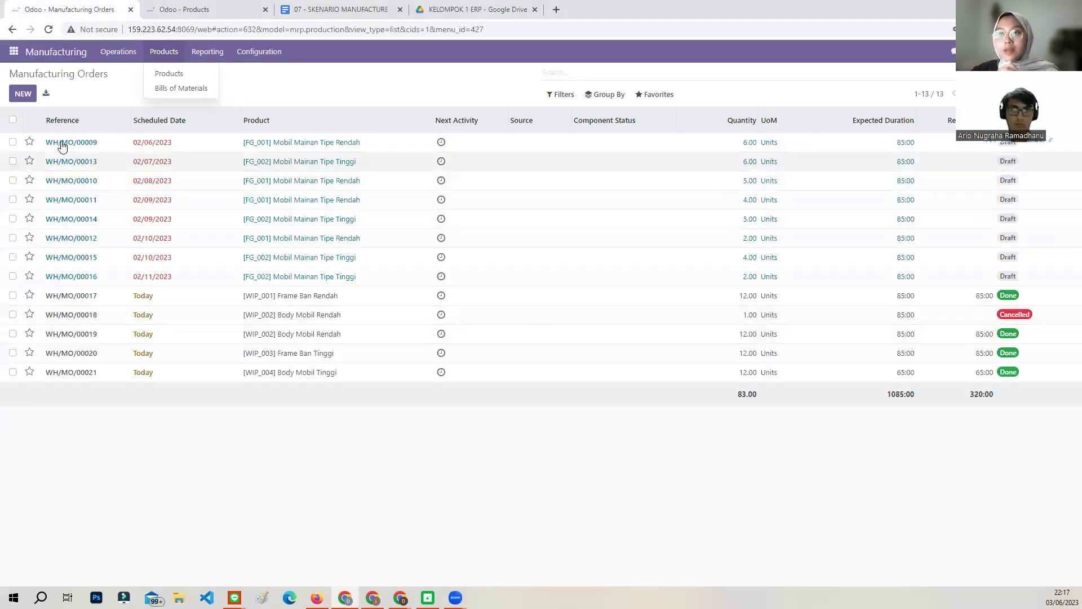
left_click(24, 94)
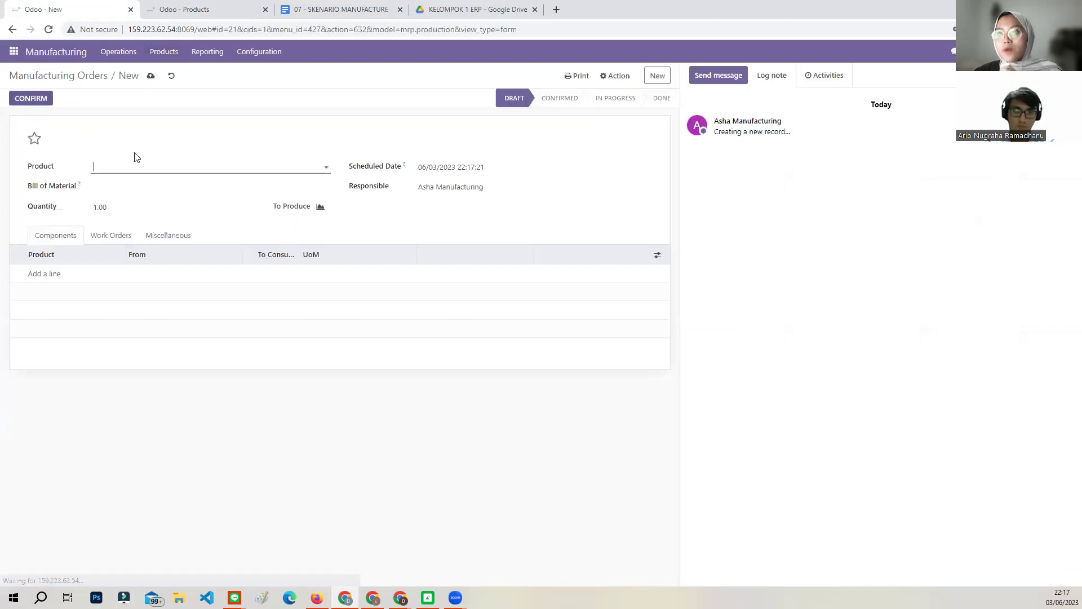
left_click(143, 166)
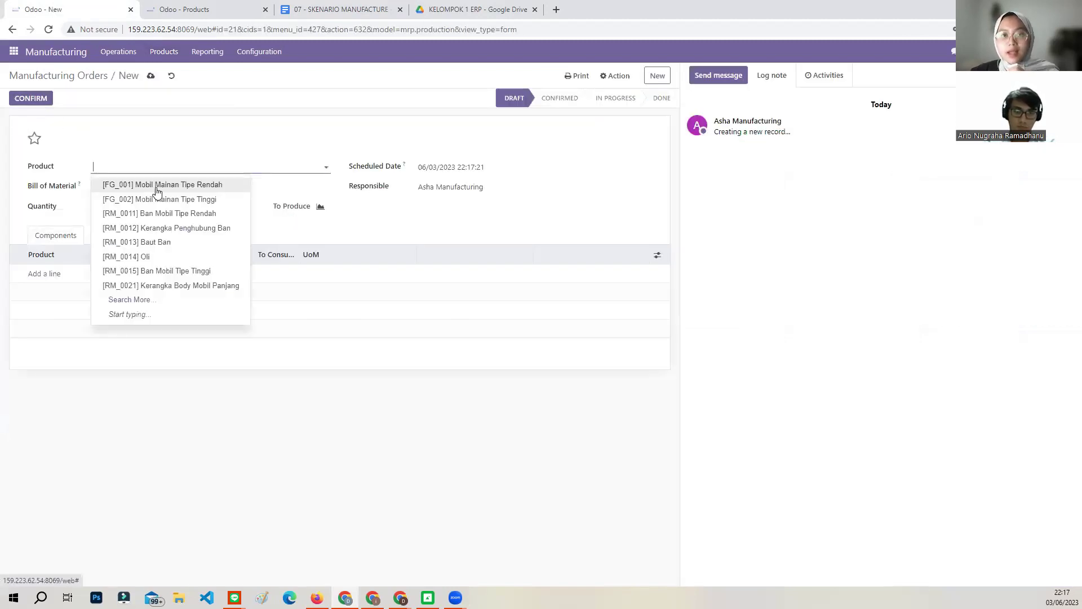
left_click(157, 187)
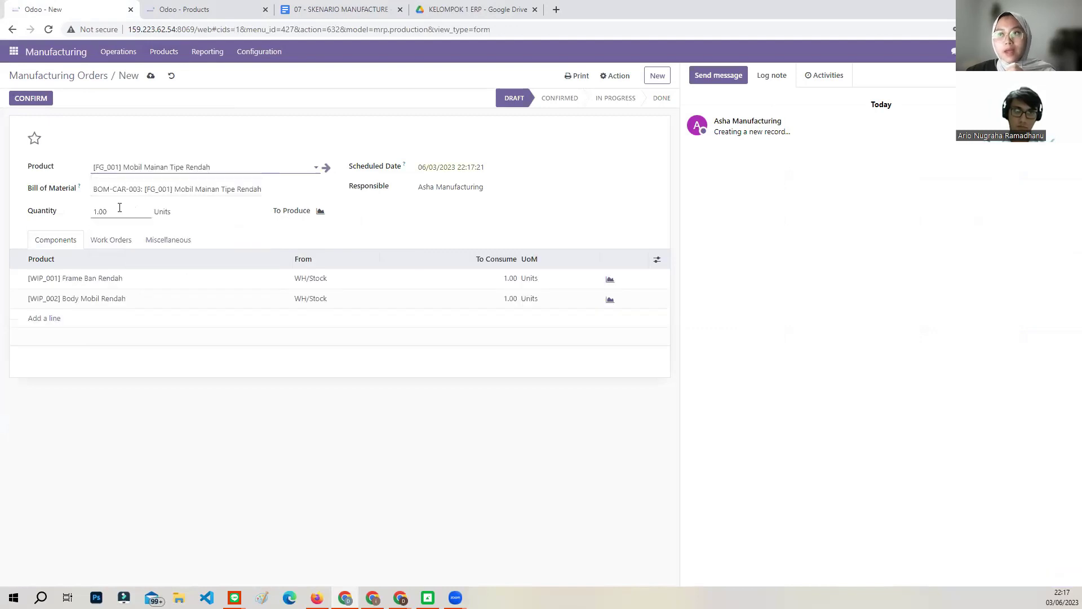
left_click_drag(124, 214, 87, 210)
type("12")
left_click(101, 455)
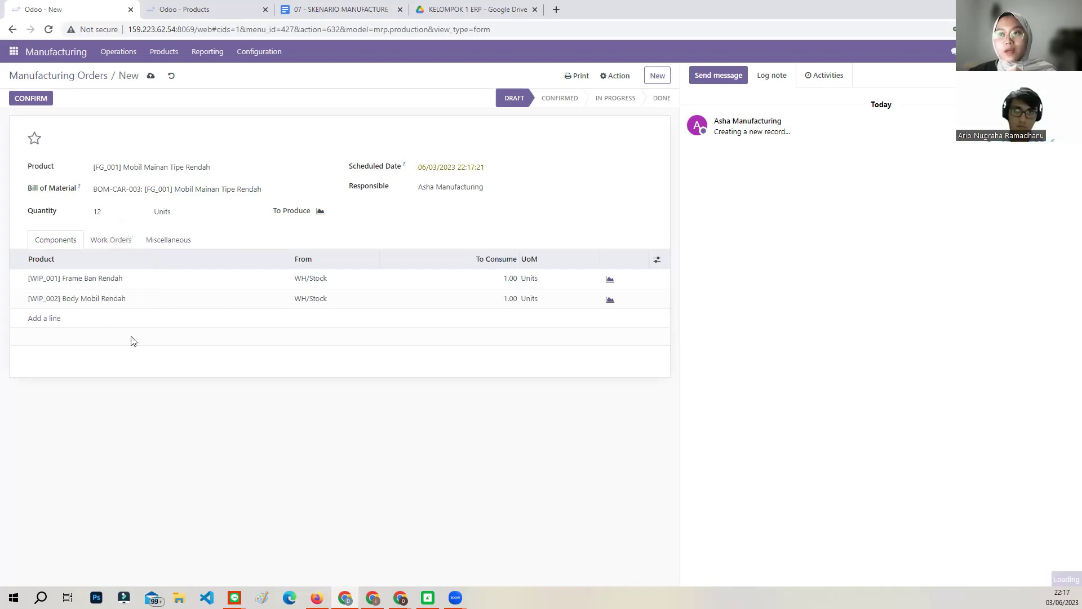
Step: Set the manufacturing order's components location to WWIP/Stock/Work Center 2 Rendah
left_click(154, 242)
left_click(126, 288)
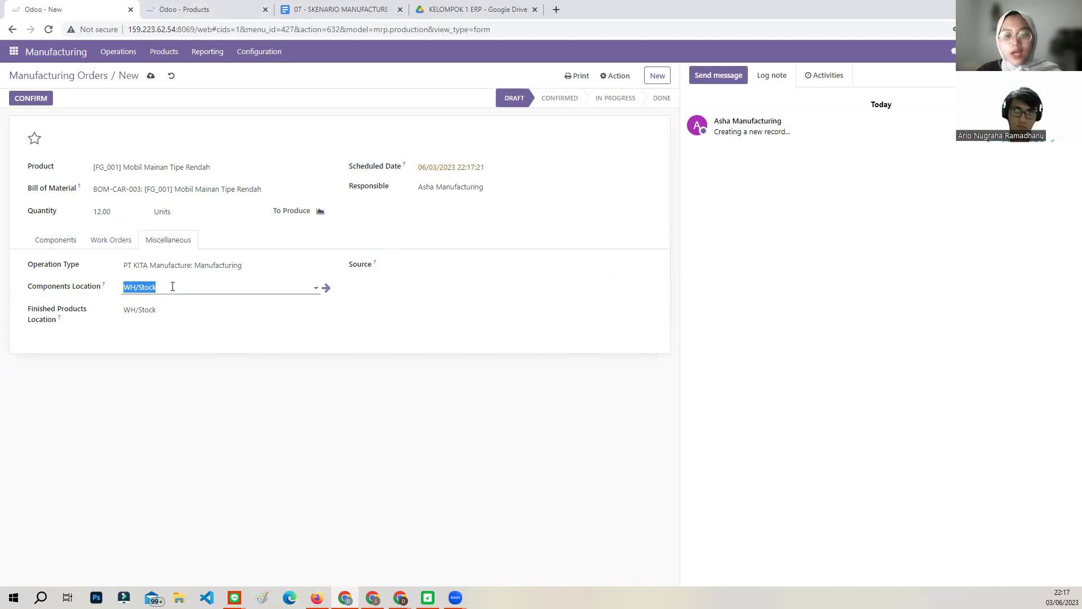
type("wwi")
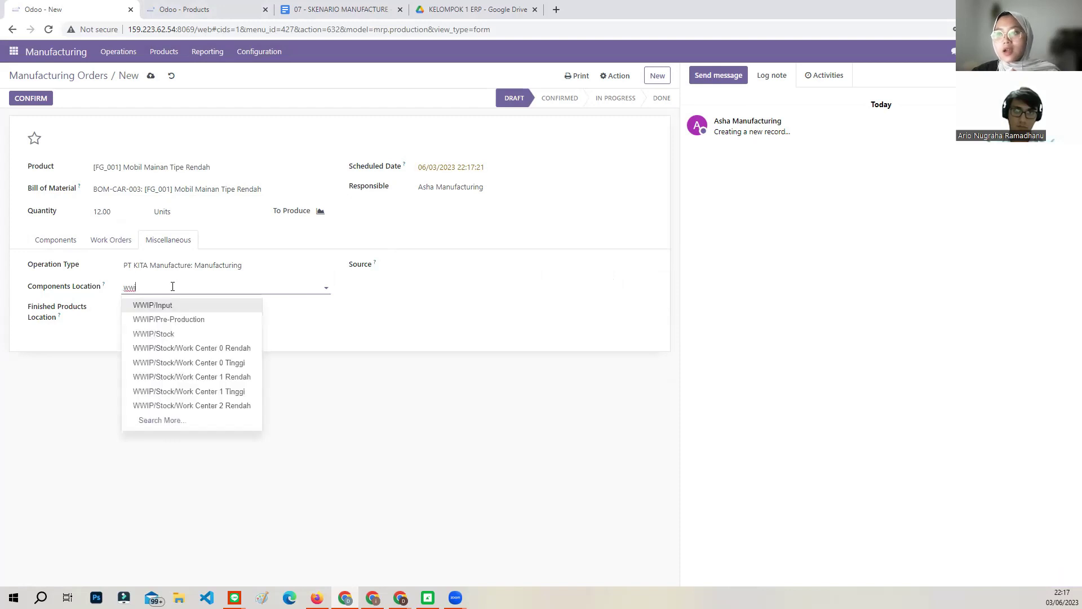
left_click(192, 405)
Step: Set the manufacturing order's finished products location to WH/WFG/Stock/Lego Rendah
left_click_drag(192, 310, 122, 312)
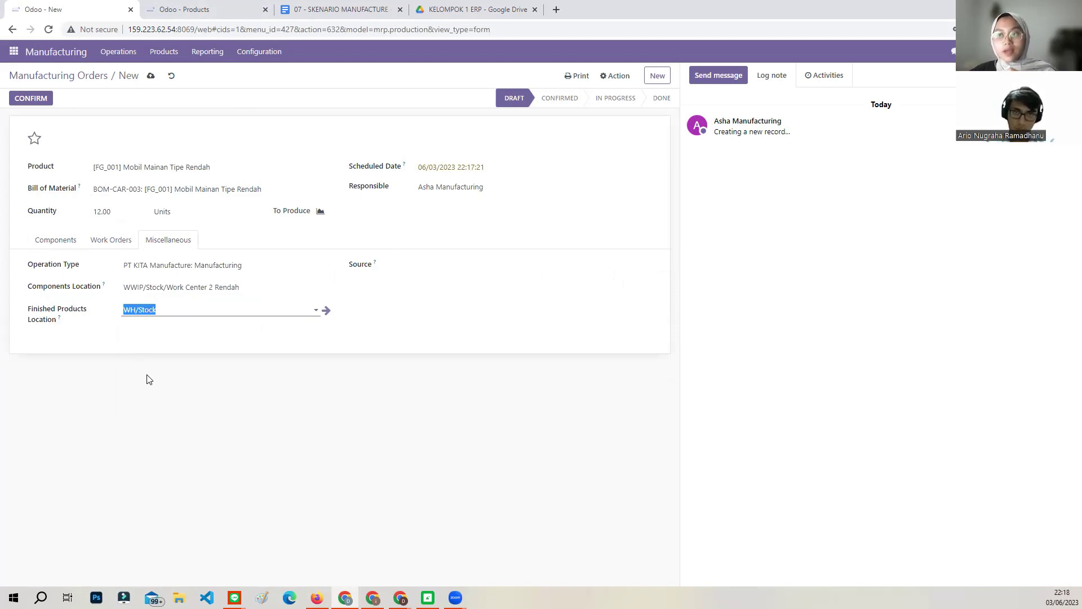
type("wfg")
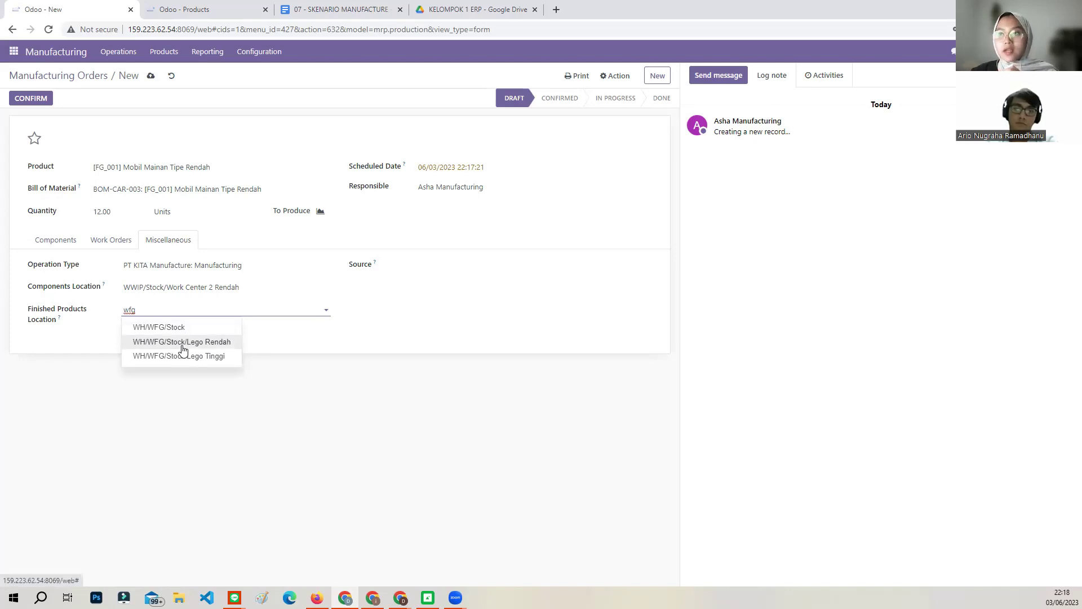
left_click(182, 345)
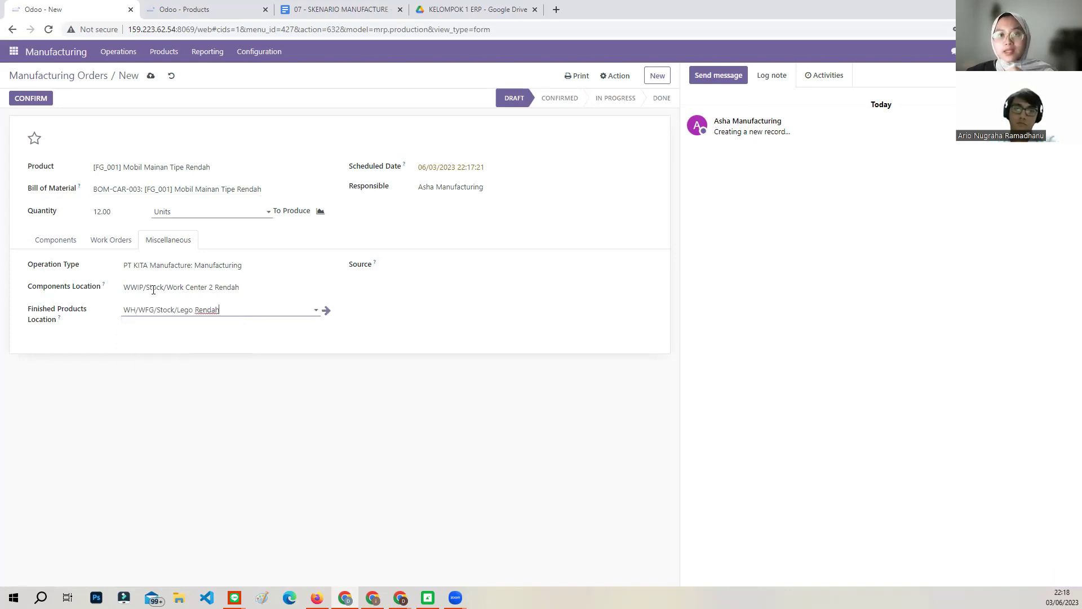
left_click(238, 361)
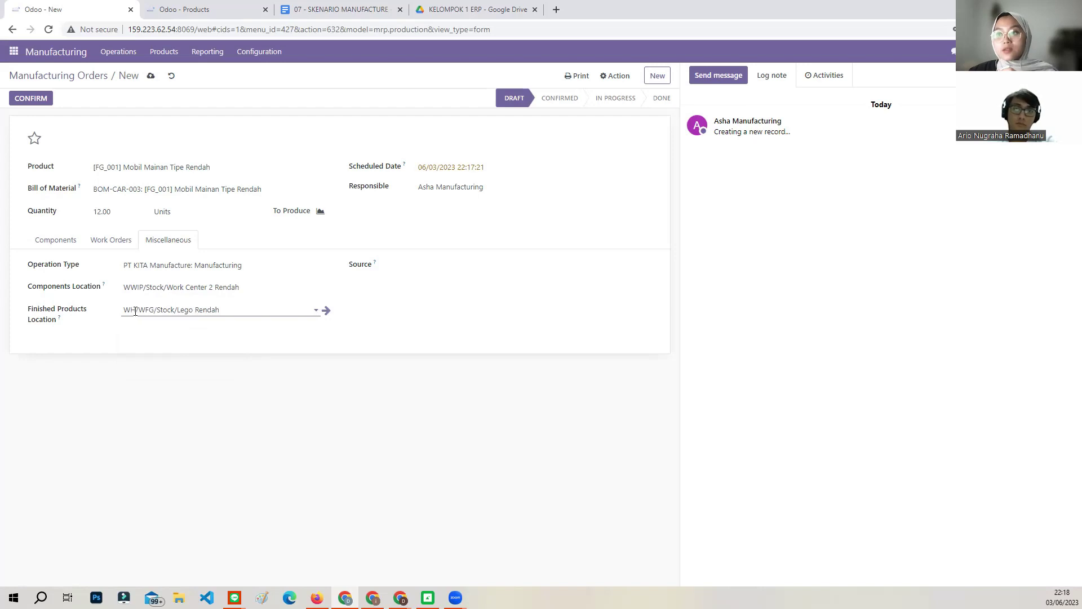
Step: Check the work orders, confirm the Mobil Mainan Tipe Rendah order, and mark it as done with immediate production of all quantities
left_click(122, 244)
left_click(49, 103)
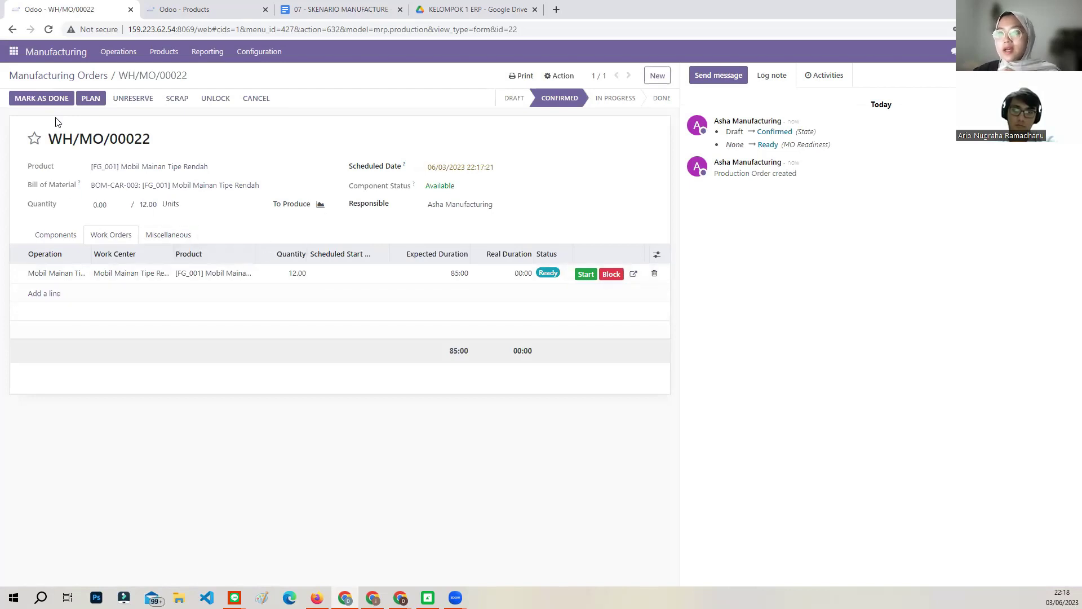
left_click(52, 100)
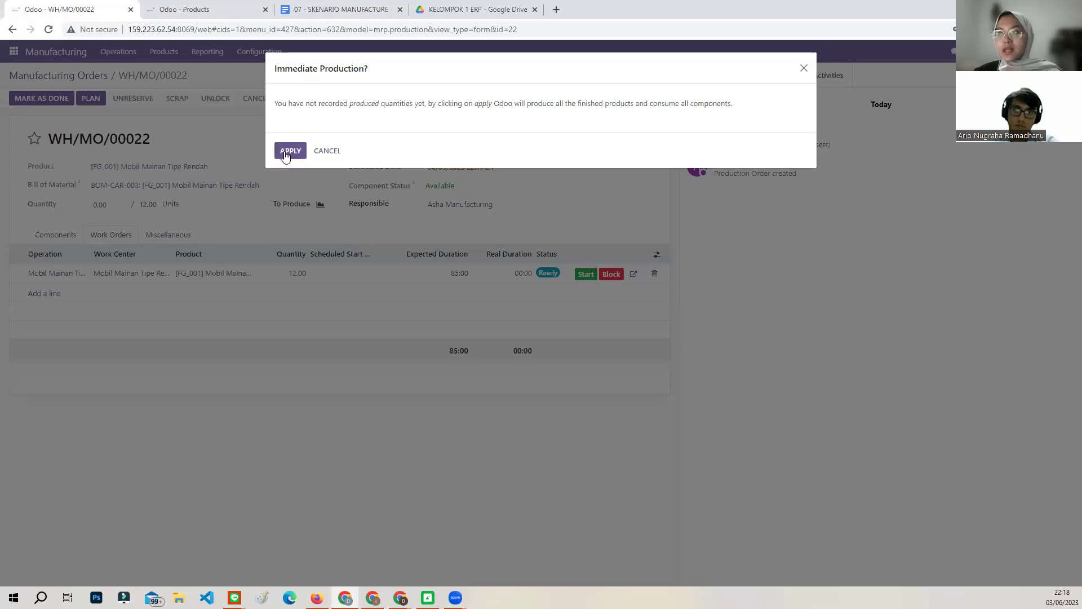
left_click(286, 156)
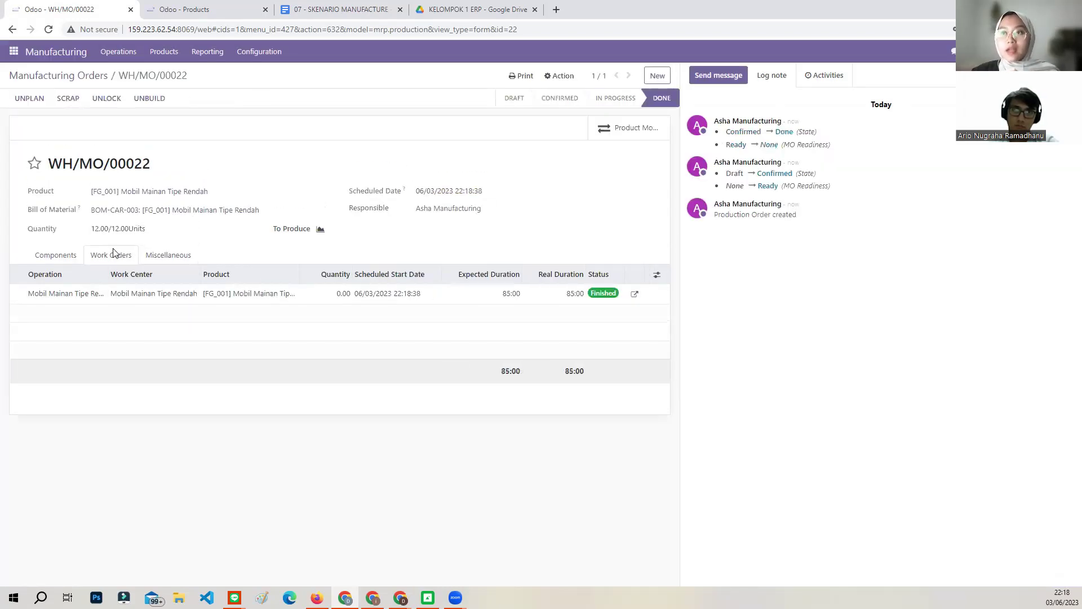
Step: Create another manufacturing order for 12 units of [FG_002] Mobil Mainan Tipe Tinggi
left_click(83, 83)
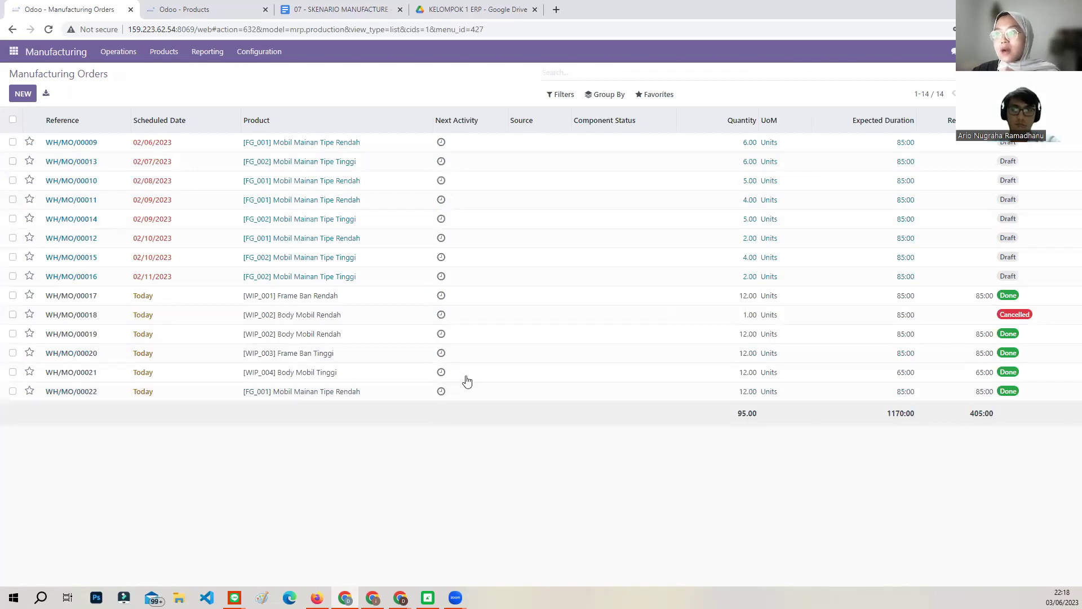
left_click(21, 97)
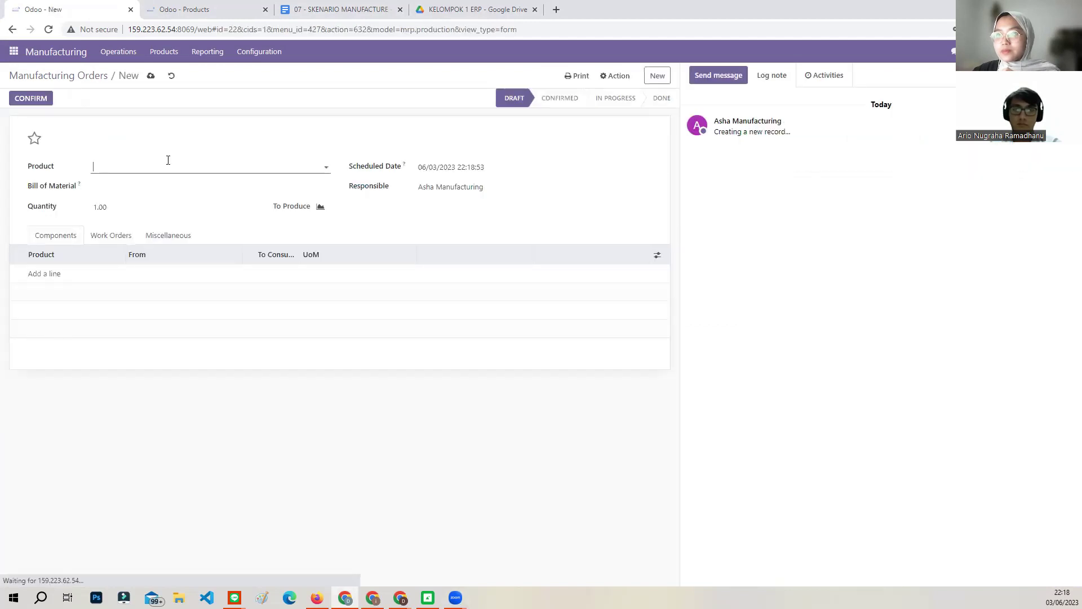
left_click(103, 165)
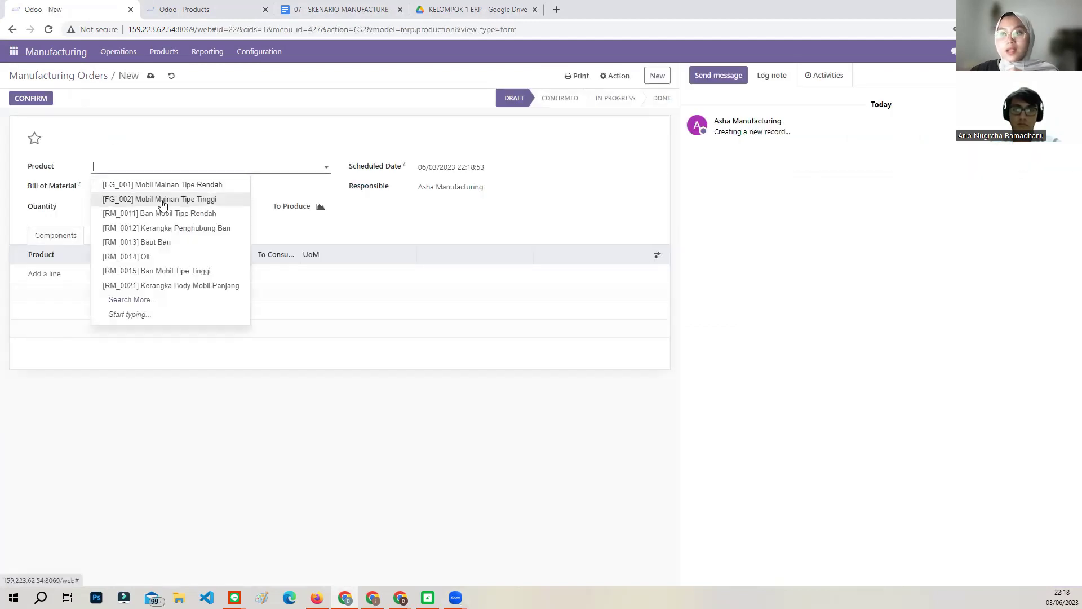
left_click(162, 201)
left_click(110, 211)
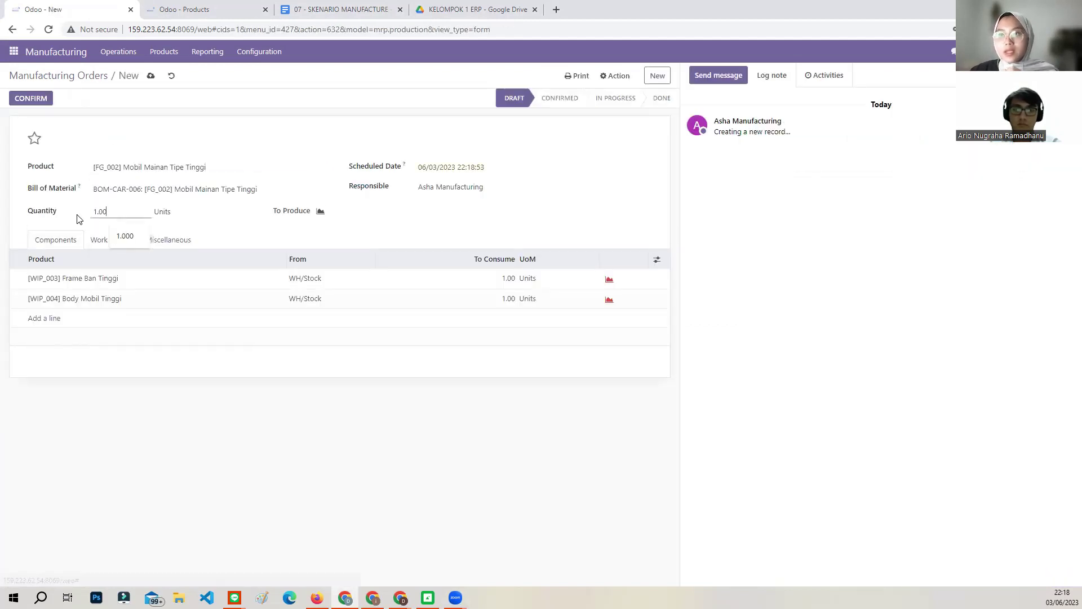
type("12")
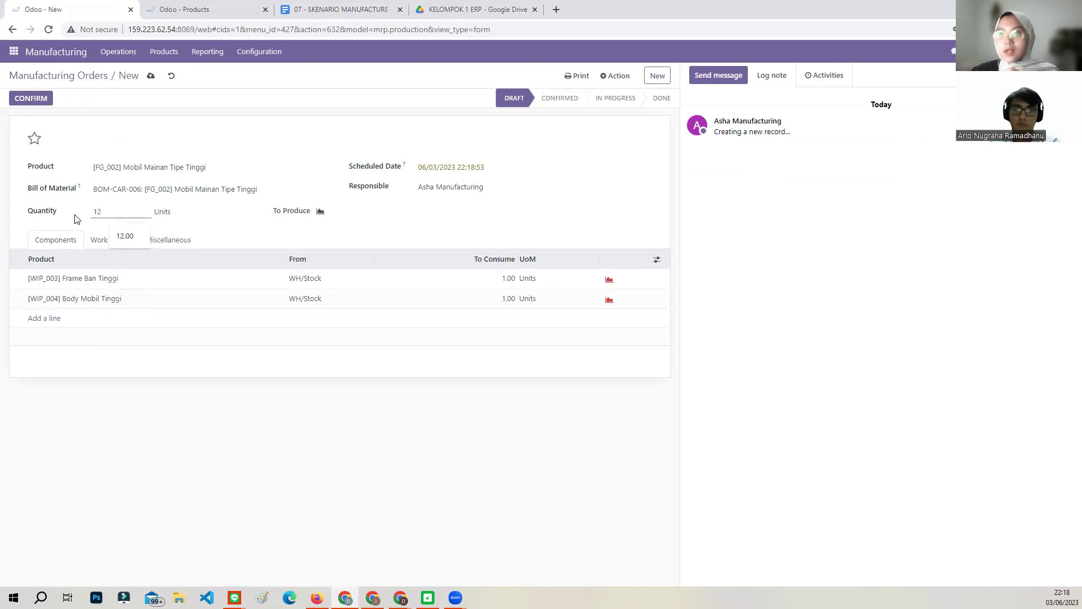
Step: Set the Mobil Mainan Tipe Tinggi order's components location to WWIP/Stock/Work Center 2 Tinggi
left_click(181, 241)
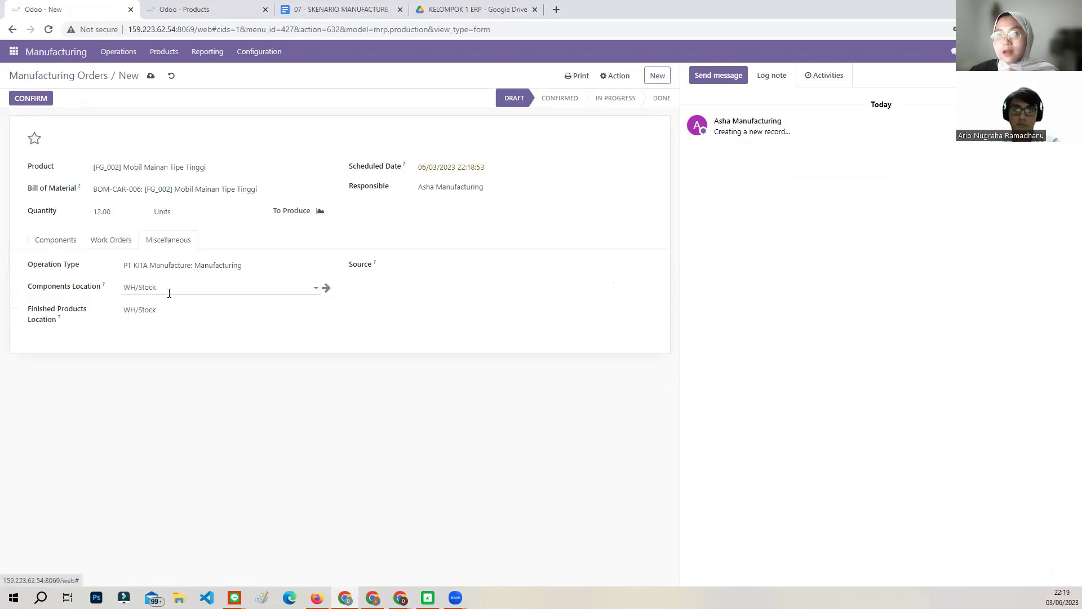
left_click_drag(161, 289, 108, 290)
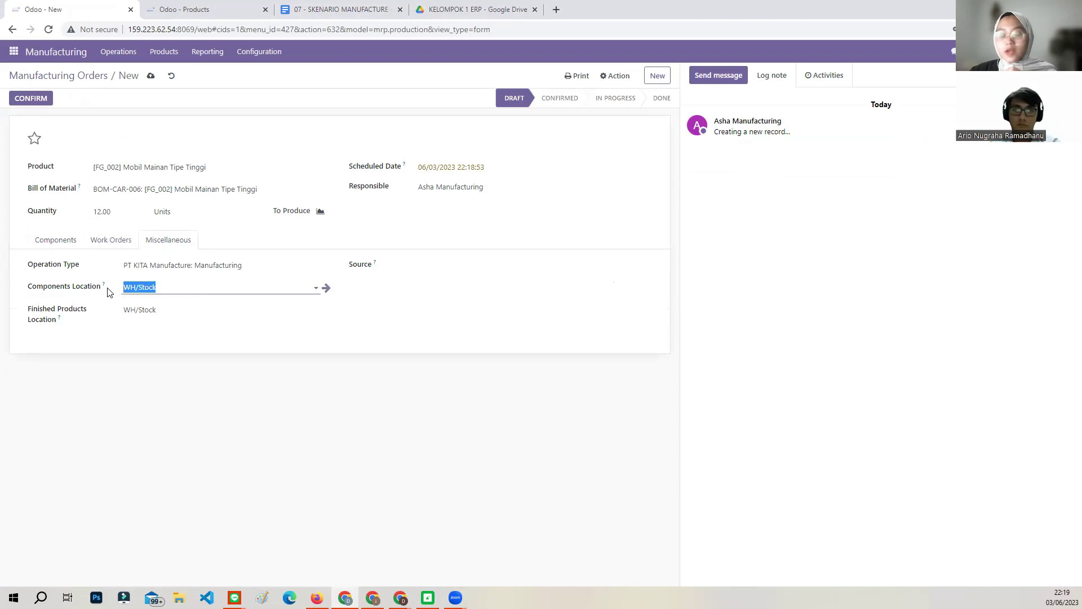
type("w")
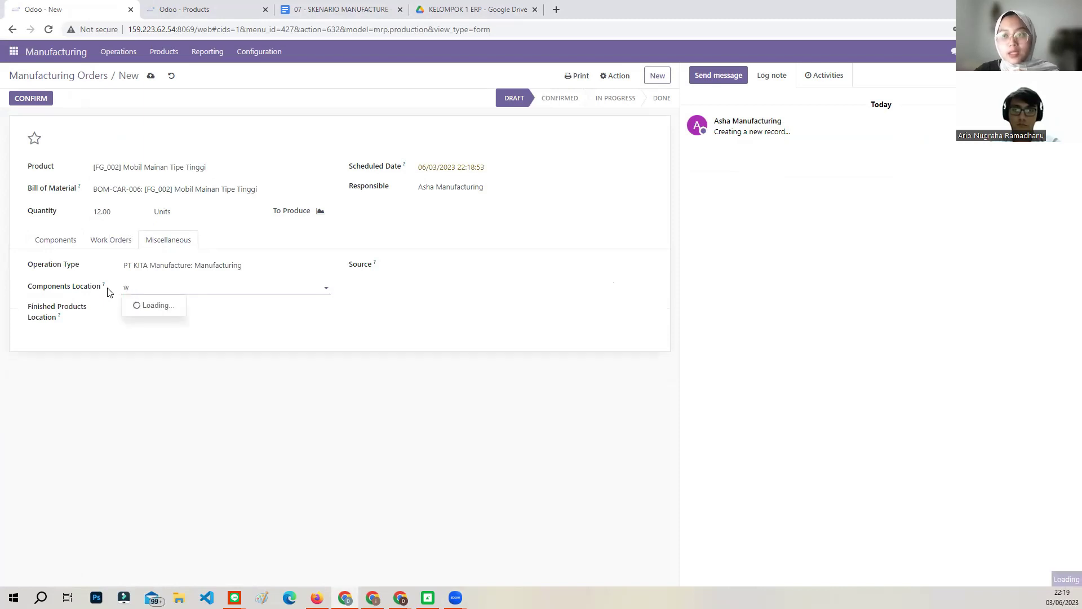
type("wip")
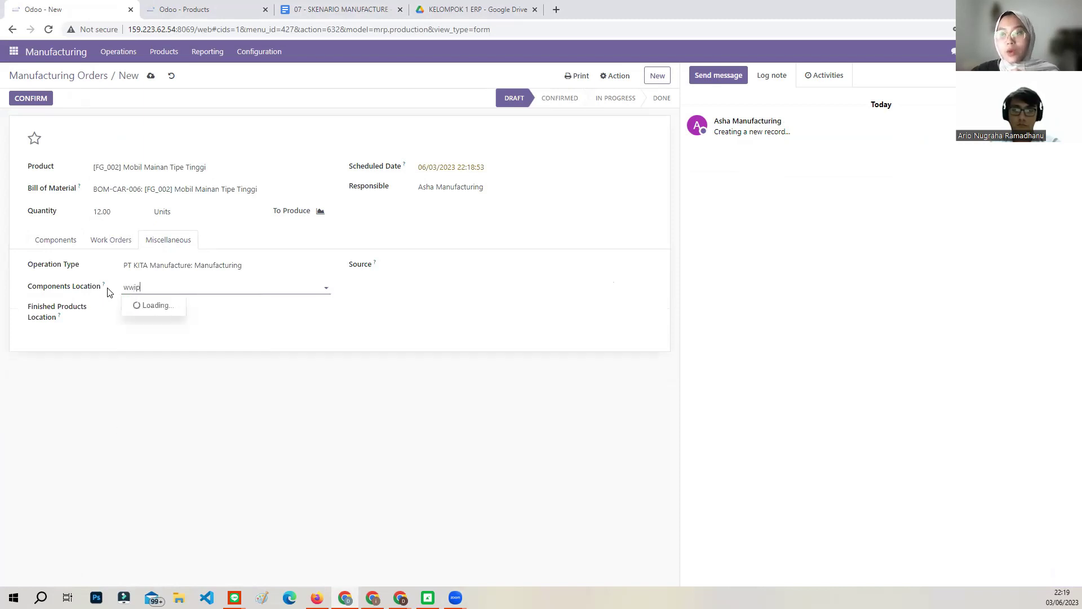
left_click(188, 407)
left_click_drag(240, 288, 216, 285)
type("tock/Work Center 2 t")
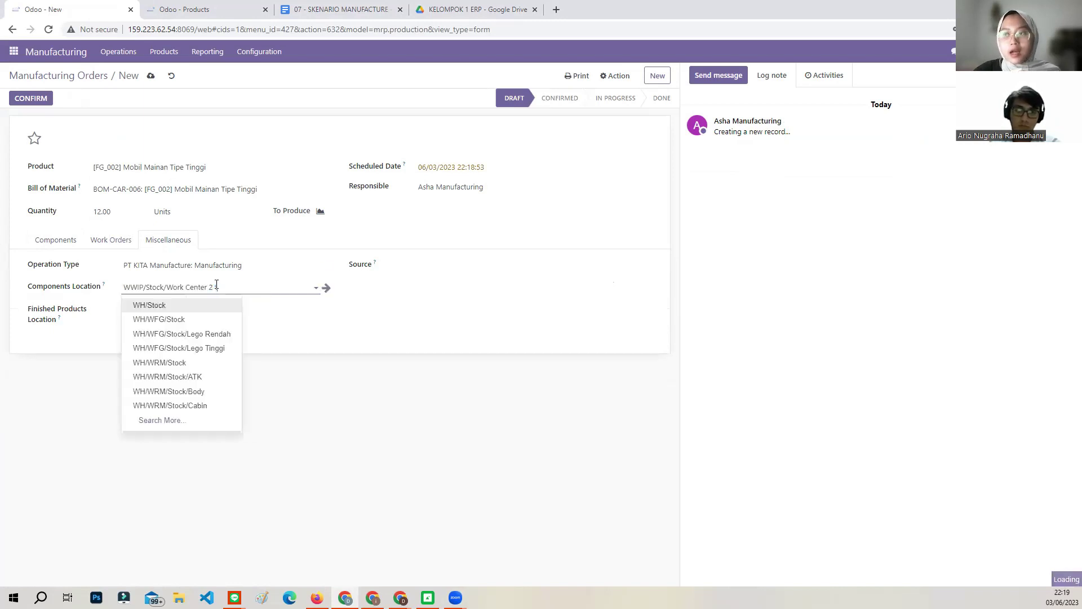
left_click(225, 303)
Step: Set the Mobil Mainan Tipe Tinggi order's finished products location to WH/WFG/Stock/Lego Tinggi
left_click_drag(194, 310, 115, 311)
type("wfg")
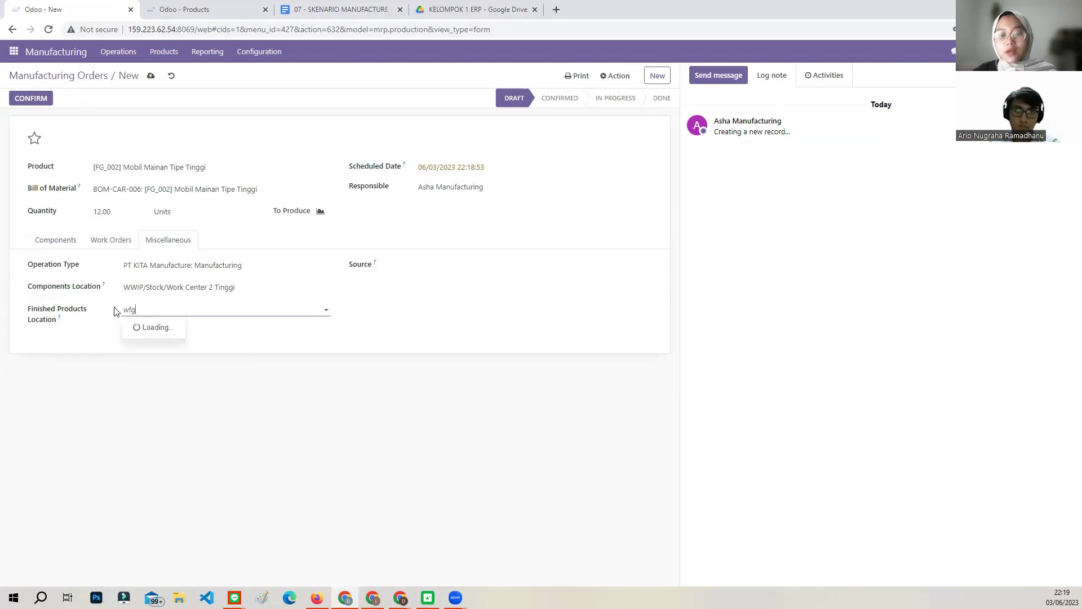
left_click(163, 355)
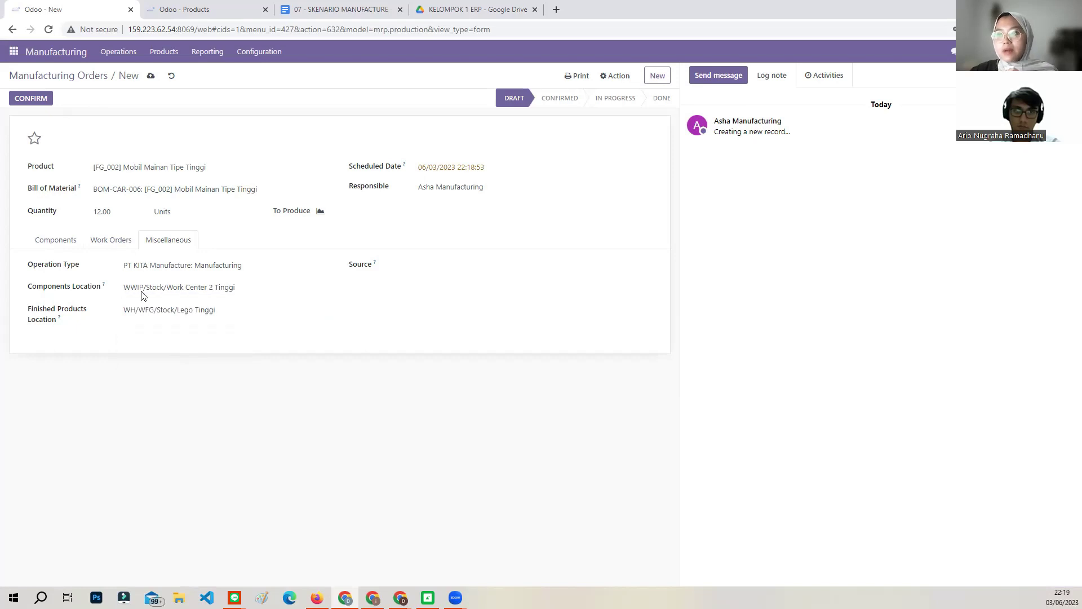
Step: Check the work orders, confirm the Mobil Mainan Tipe Tinggi order, and mark it as done with immediate production of all quantities
left_click(117, 246)
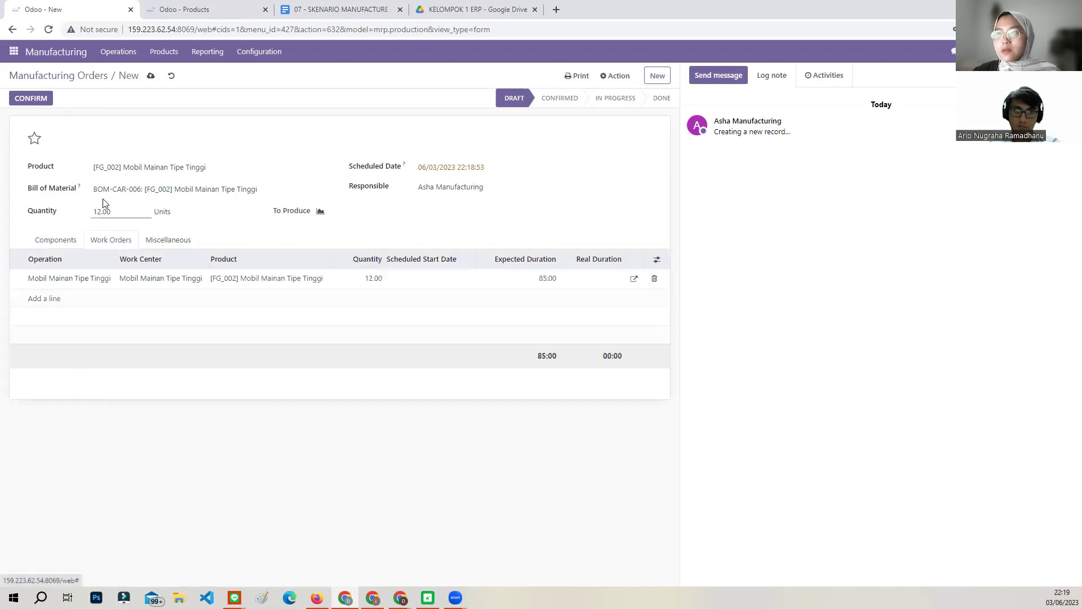
left_click(46, 100)
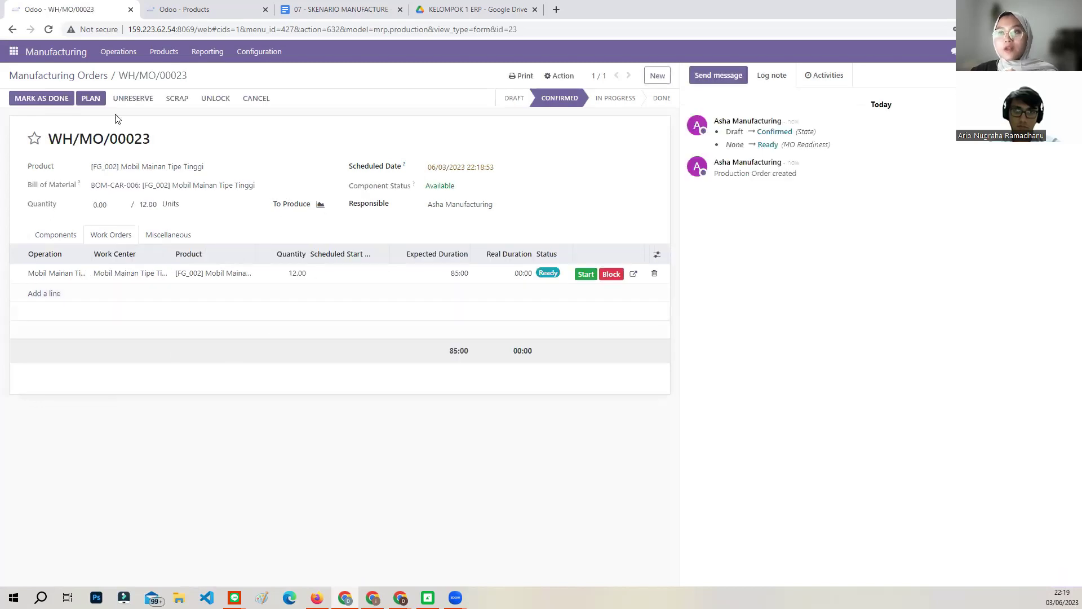
left_click(43, 99)
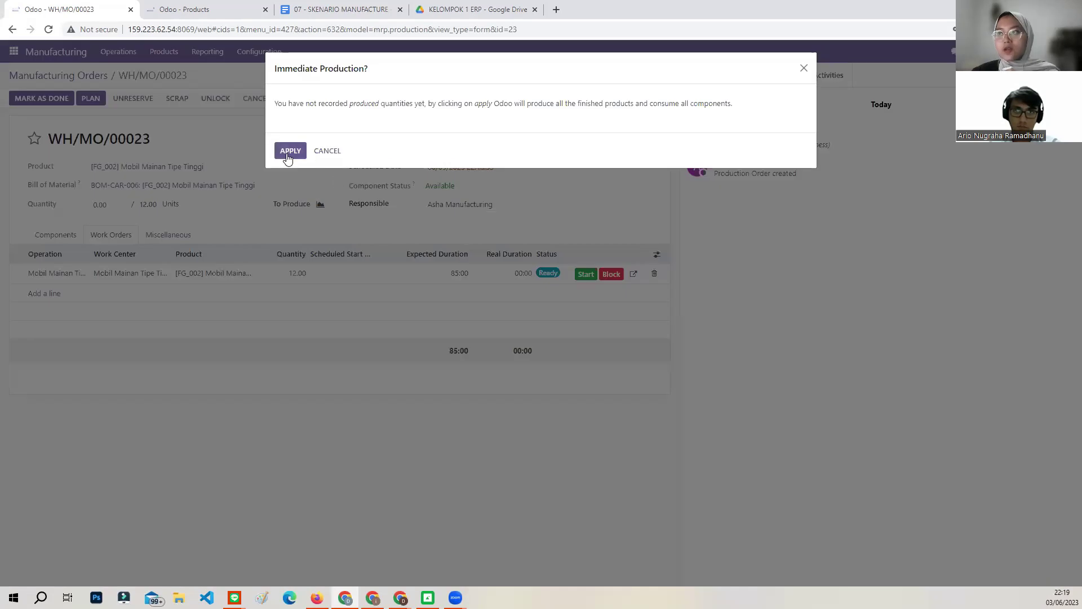
left_click(288, 151)
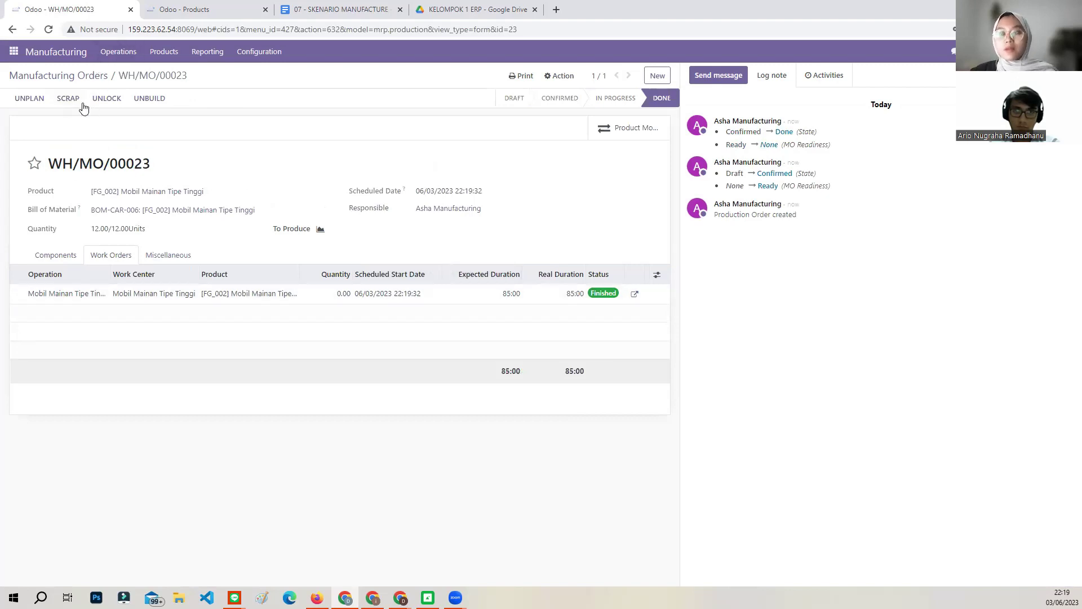
Step: Review the manufacturing orders list and switch to the Products page to check the on-hand quantities
left_click(64, 75)
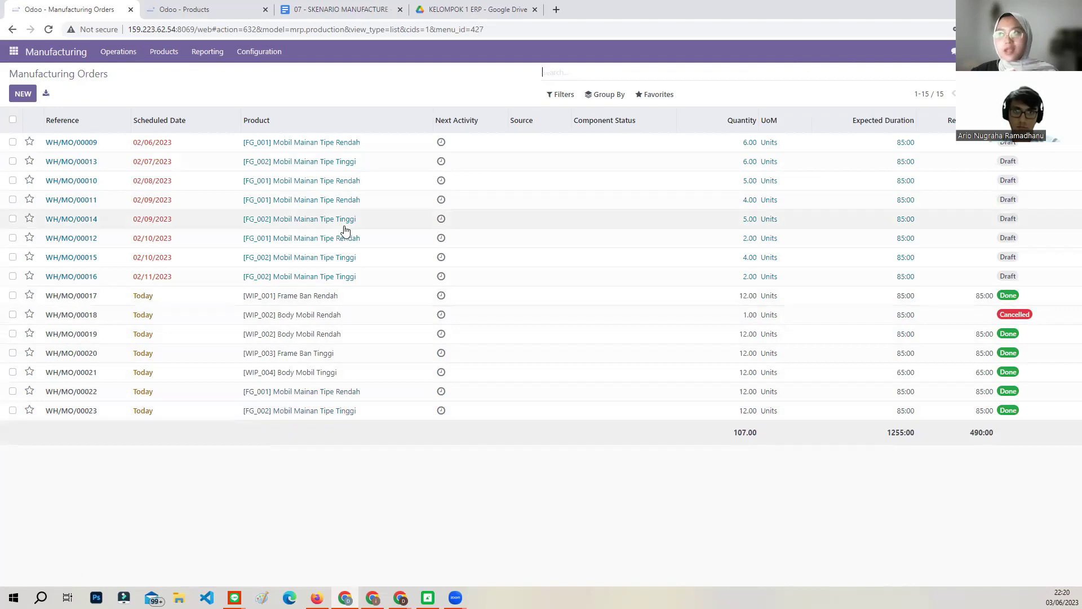
key("ctrl+Tab")
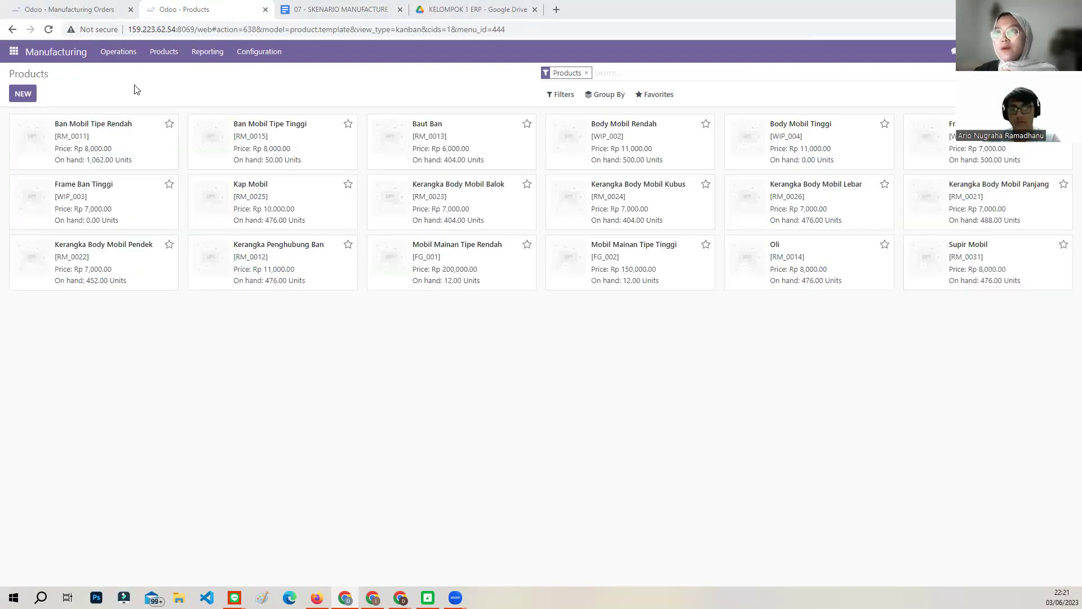